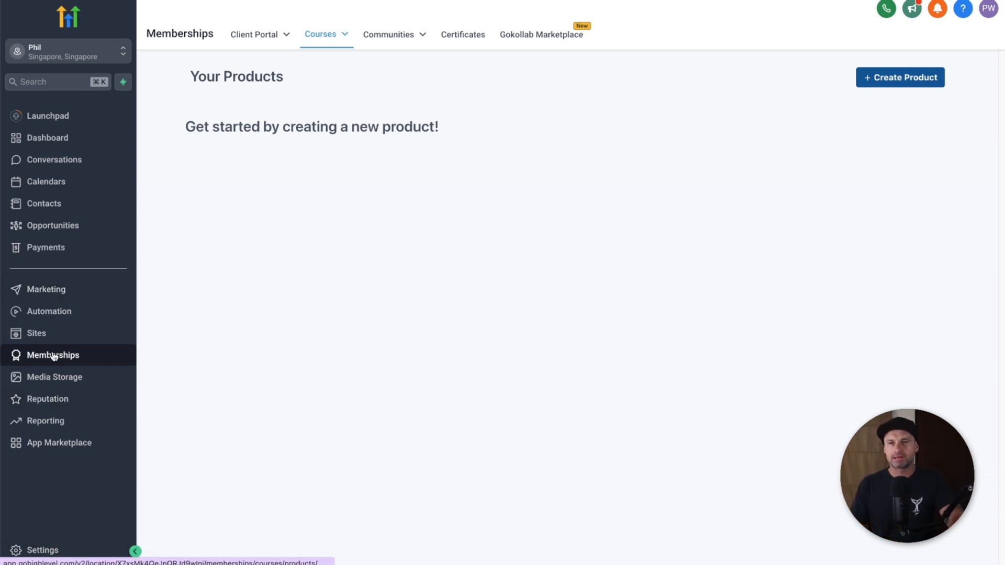
Step: Open the Create Product options on the empty Memberships Courses Products page
{"action": "mouse_move", "coordinate": [328, 36]}
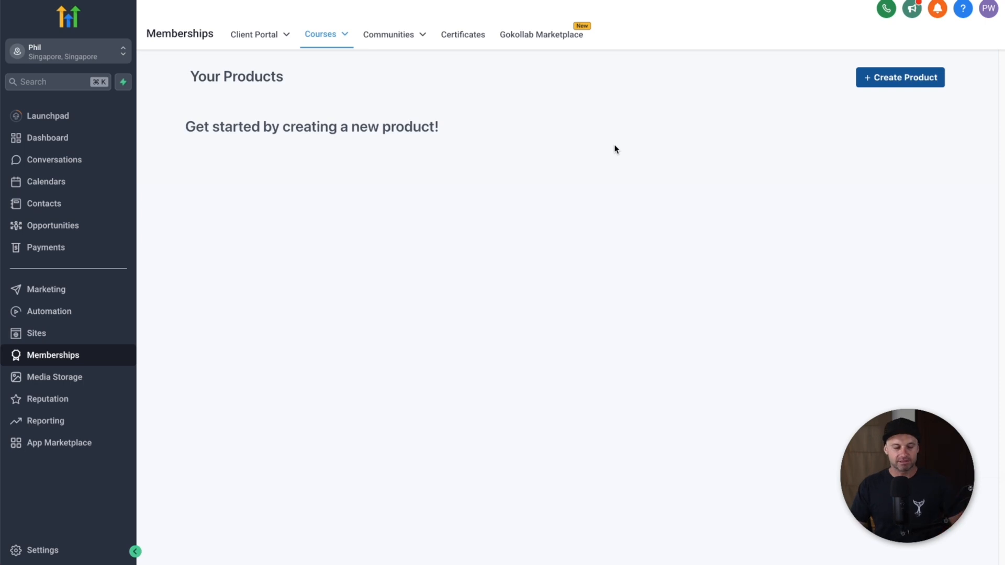
{"action": "left_click", "coordinate": [877, 81]}
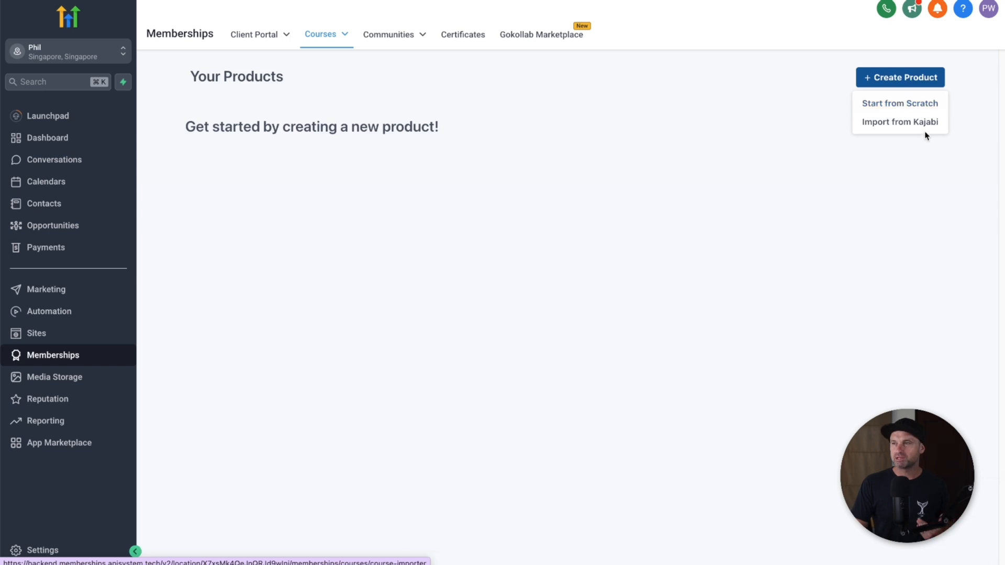
Step: Choose Start from Scratch to bring up the product template gallery
{"action": "left_click", "coordinate": [910, 107]}
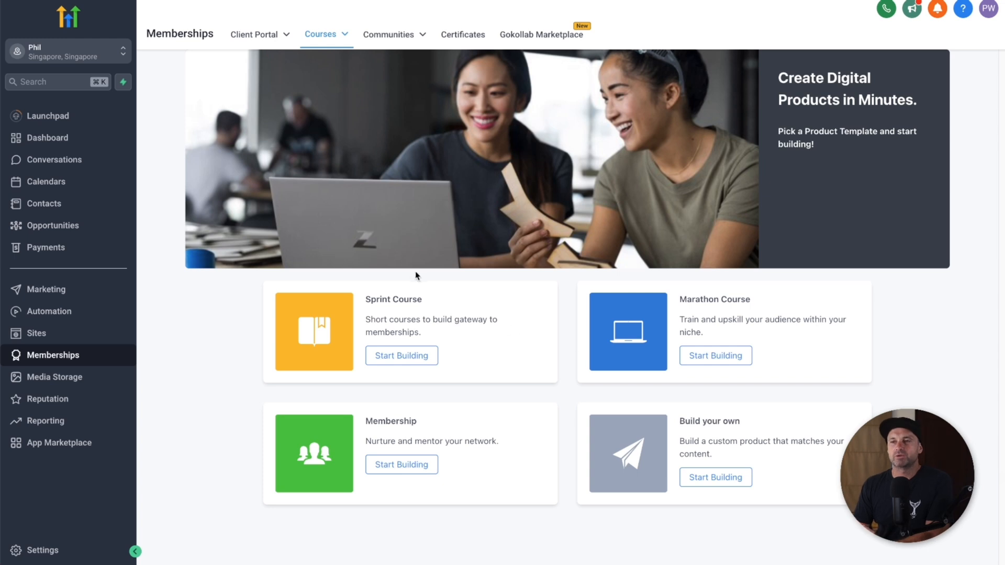
{"action": "left_click_drag", "start_coordinate": [371, 299], "coordinate": [418, 296]}
{"action": "left_click", "coordinate": [424, 297]}
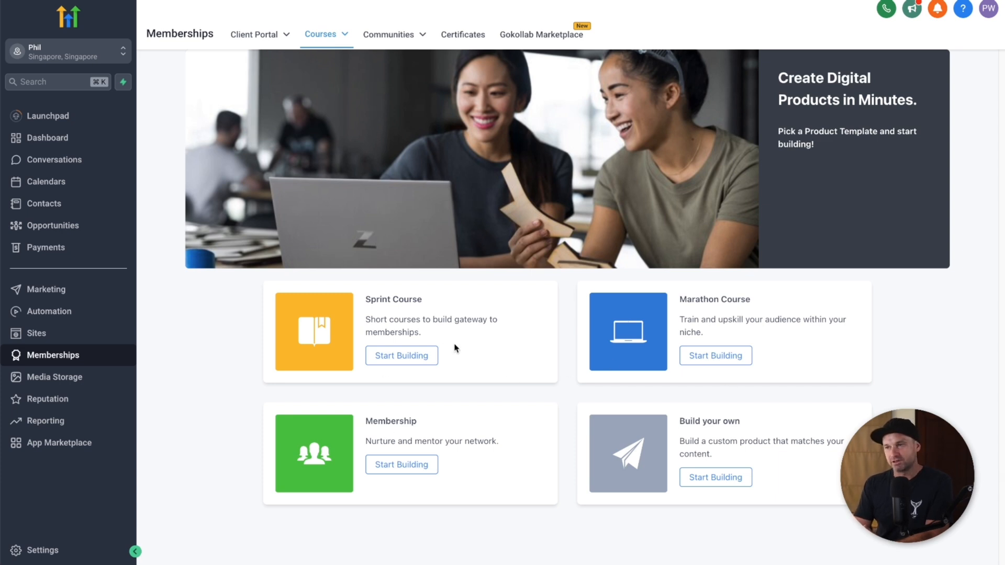
Step: Create a Build your own product named 'YouTube demo' and open its member preview
{"action": "left_click", "coordinate": [715, 478]}
{"action": "double_click", "coordinate": [565, 178]}
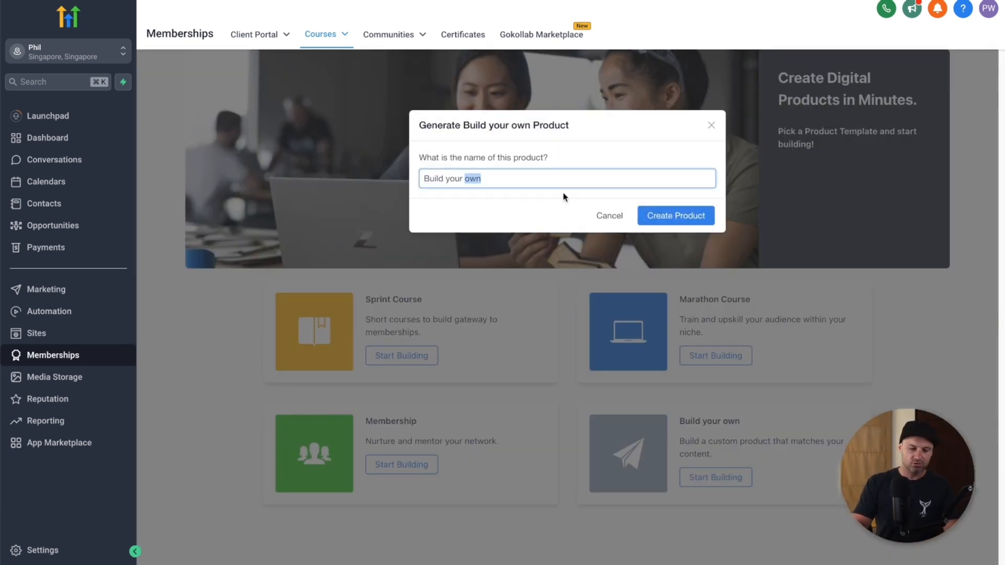
{"action": "key", "text": "super+a"}
{"action": "type", "text": "YouTube demo"}
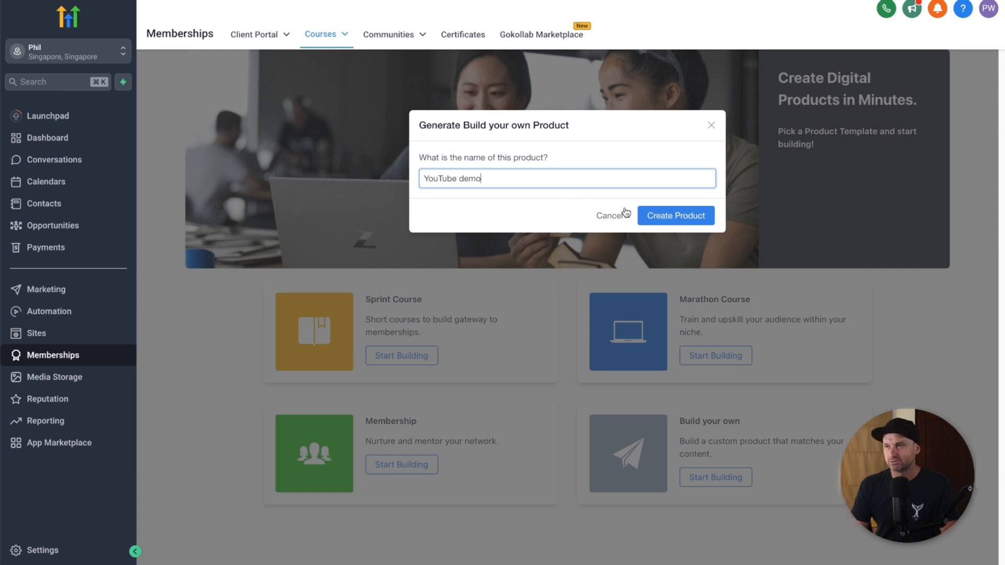
{"action": "left_click", "coordinate": [675, 220]}
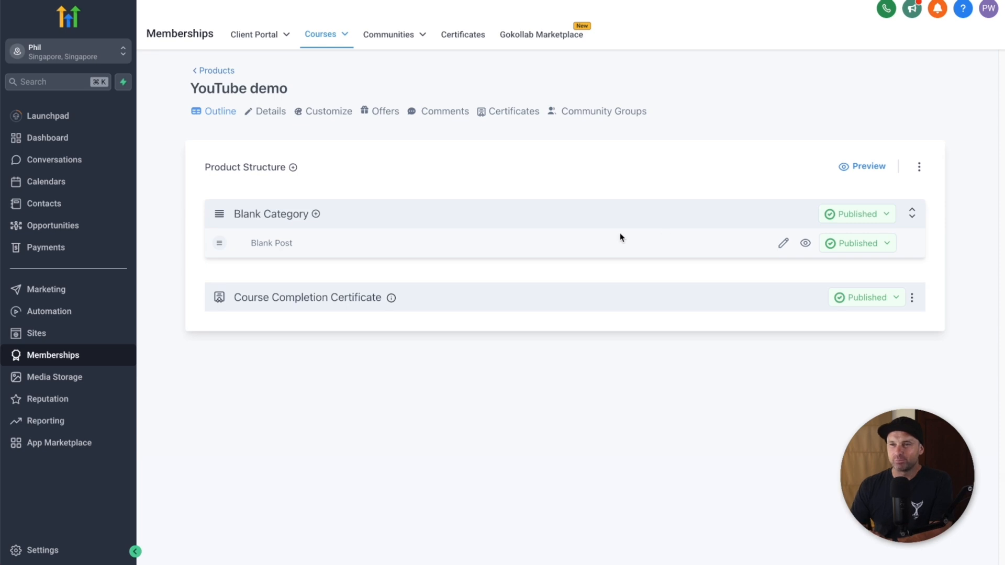
{"action": "left_click_drag", "start_coordinate": [860, 170], "coordinate": [858, 172]}
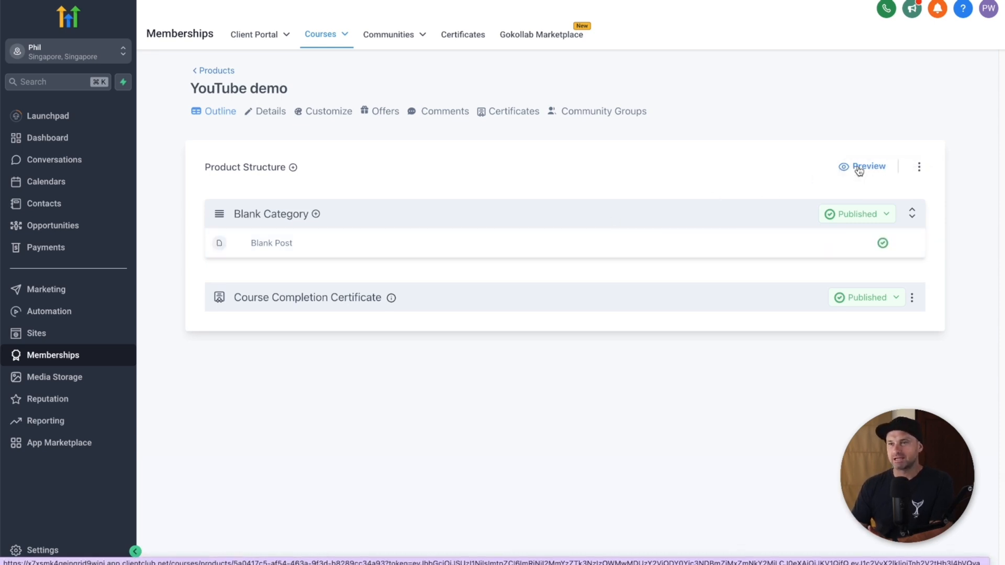
{"action": "left_click", "coordinate": [859, 171]}
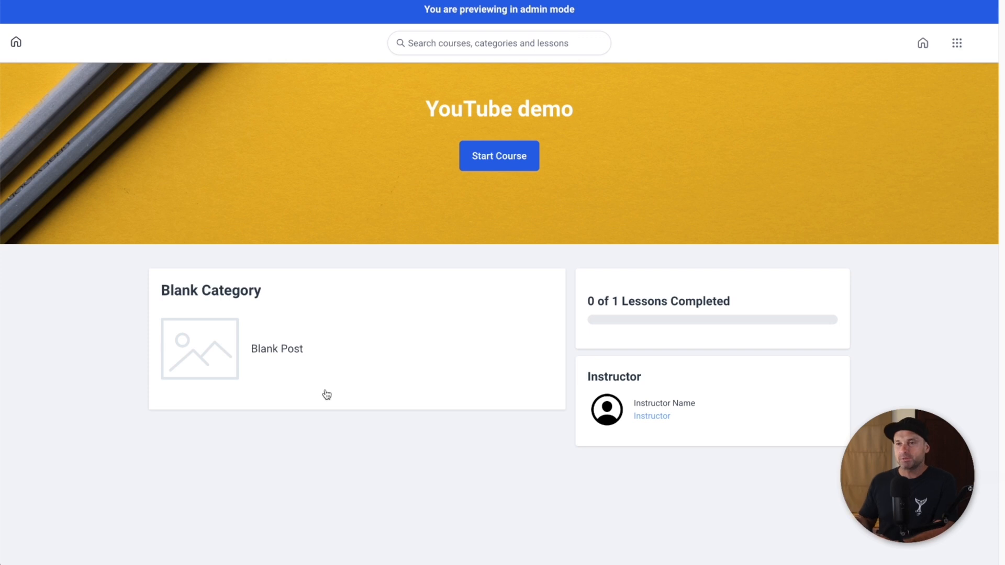
{"action": "left_click", "coordinate": [286, 354]}
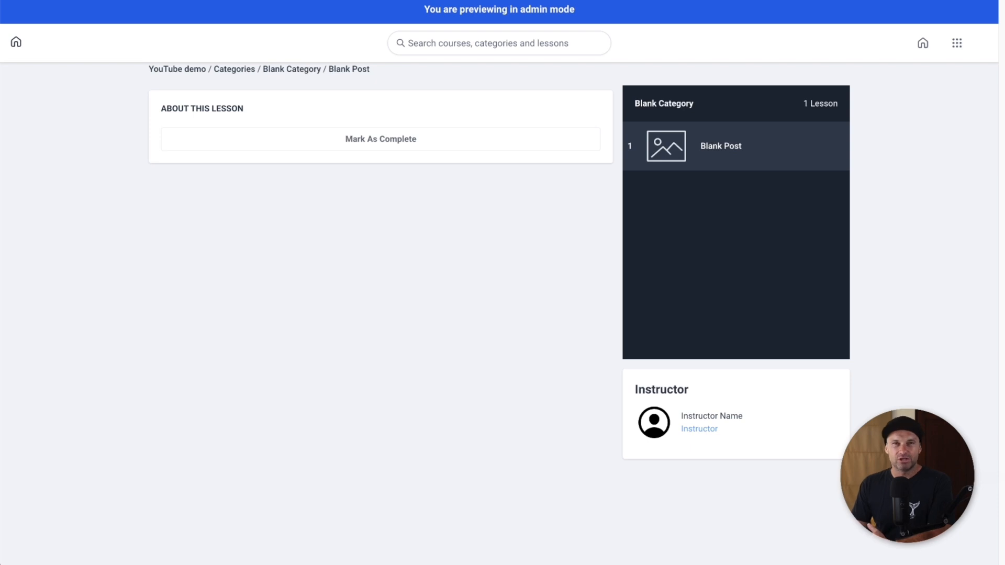
{"action": "left_click", "coordinate": [99, 1]}
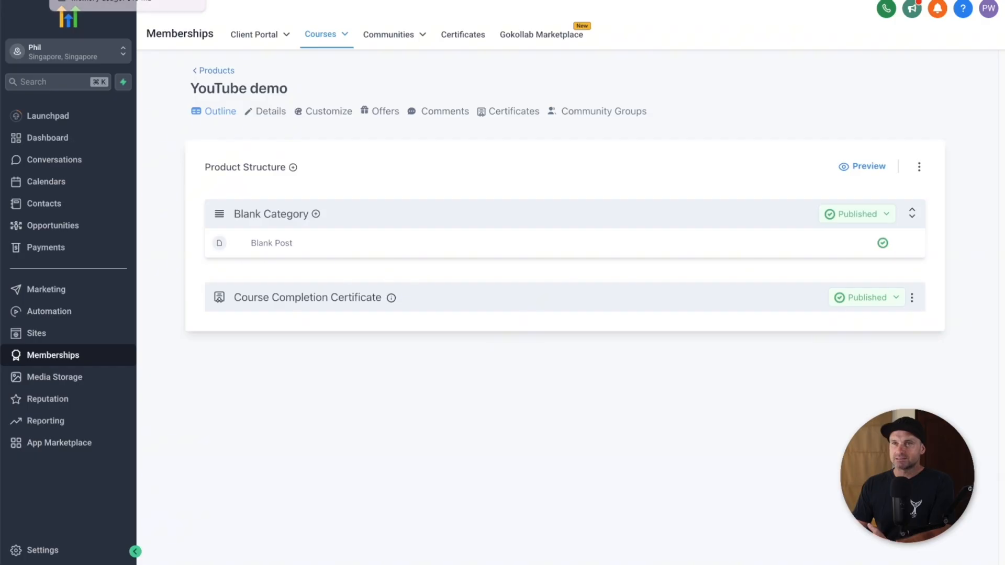
Step: Apply the Neue theme to the YouTube demo course and reload the preview to check it
{"action": "left_click", "coordinate": [316, 115]}
{"action": "mouse_move", "coordinate": [550, 242]}
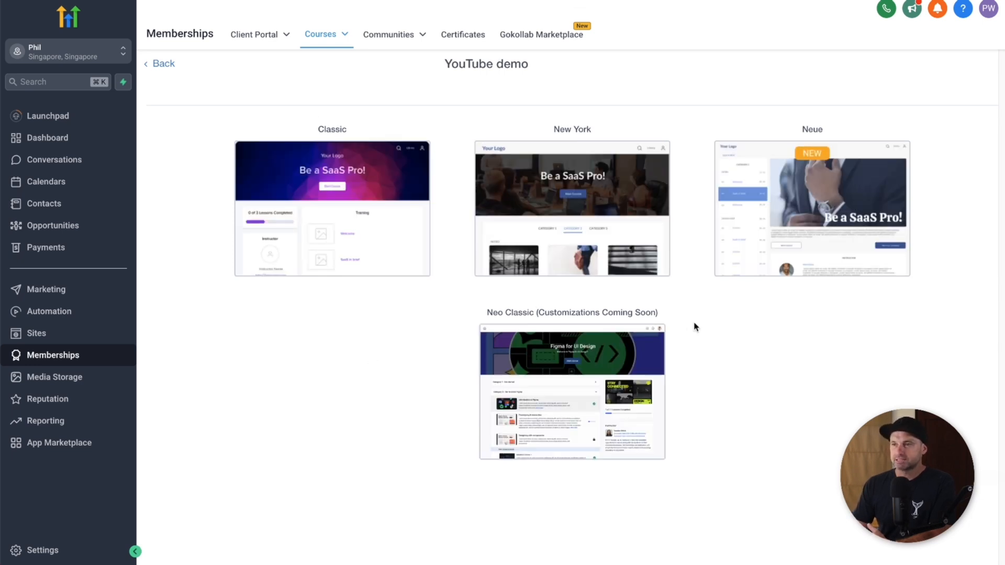
{"action": "left_click_drag", "start_coordinate": [800, 134], "coordinate": [817, 151]}
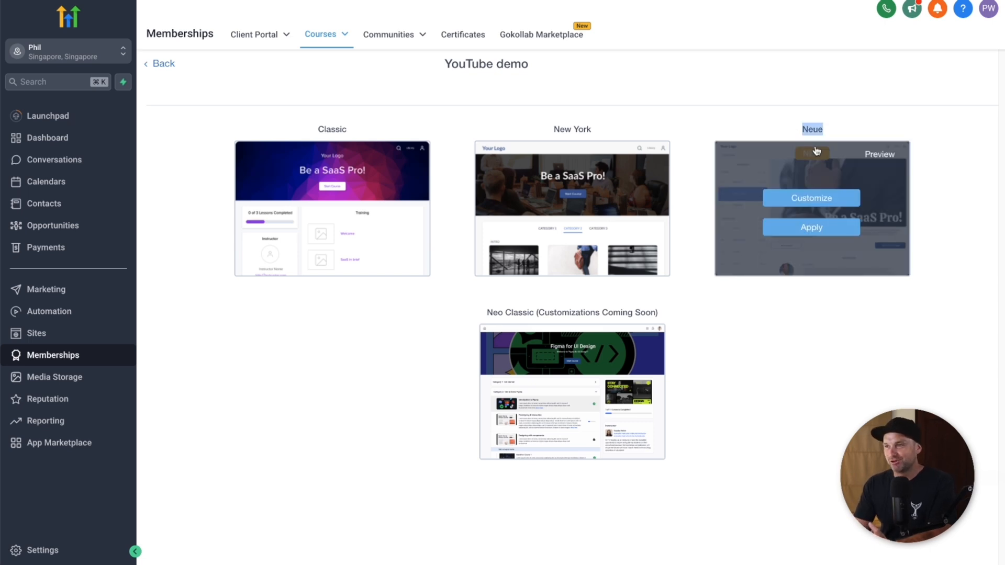
{"action": "left_click", "coordinate": [847, 124]}
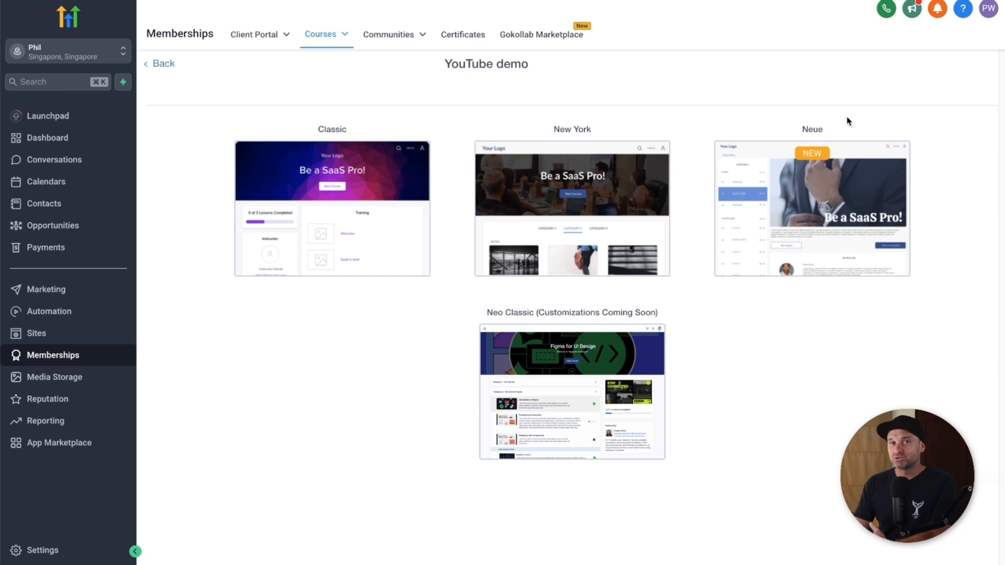
{"action": "mouse_move", "coordinate": [840, 188]}
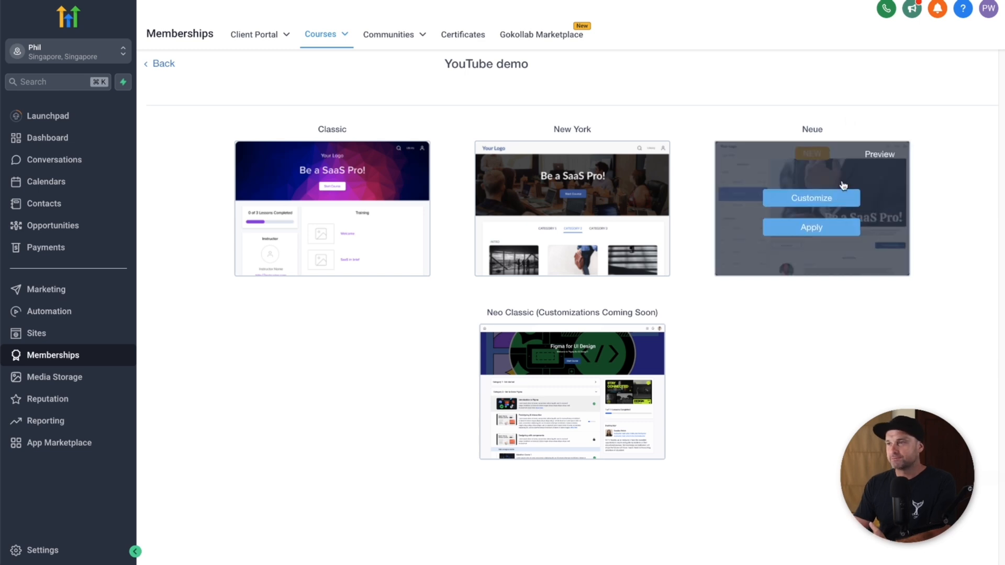
{"action": "left_click", "coordinate": [823, 229]}
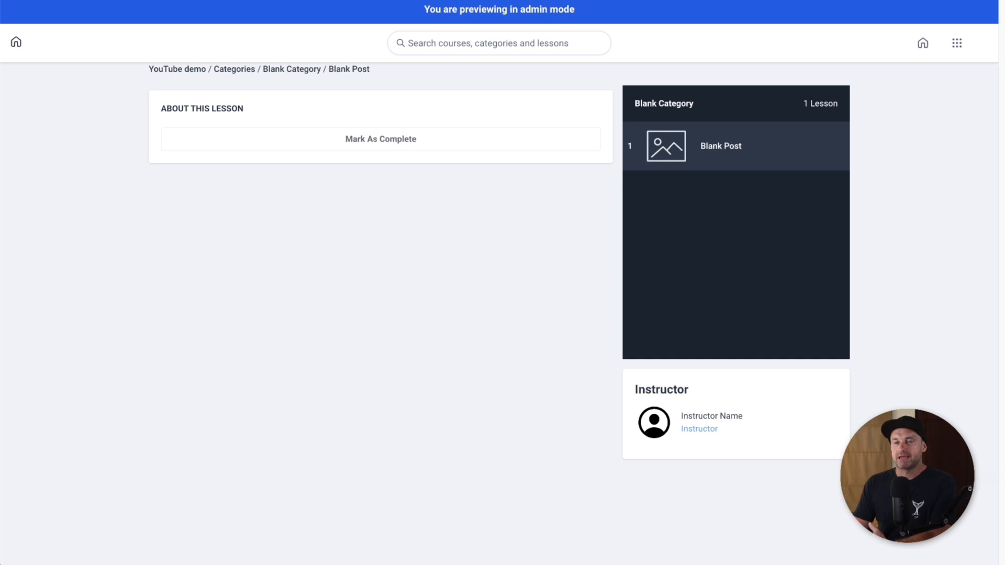
{"action": "key", "text": "super+r"}
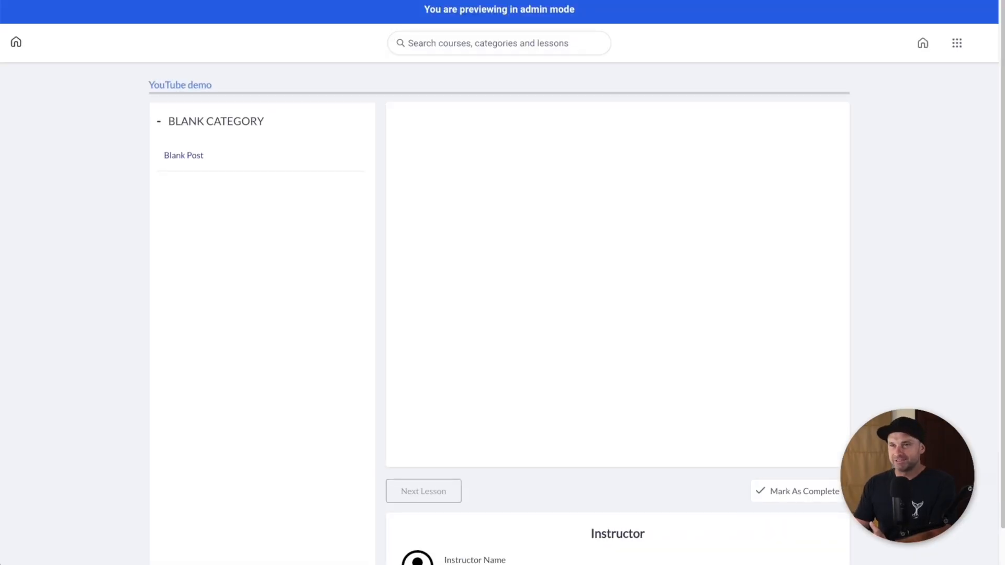
{"action": "left_click", "coordinate": [157, 121]}
{"action": "left_click", "coordinate": [157, 121]}
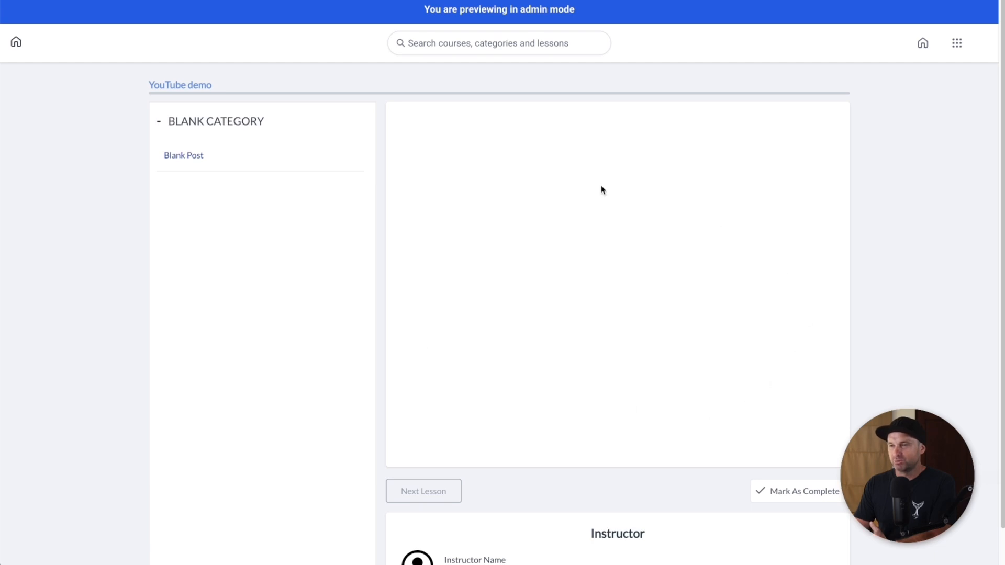
{"action": "scroll", "coordinate": [489, 279], "scroll_direction": "down", "scroll_amount": 1}
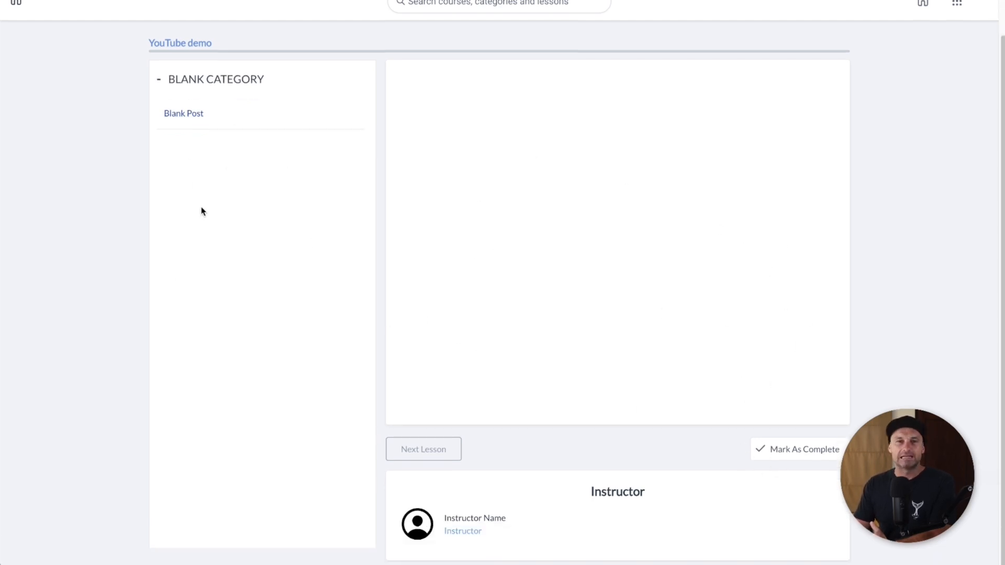
{"action": "scroll", "coordinate": [977, 280], "scroll_direction": "up", "scroll_amount": 1}
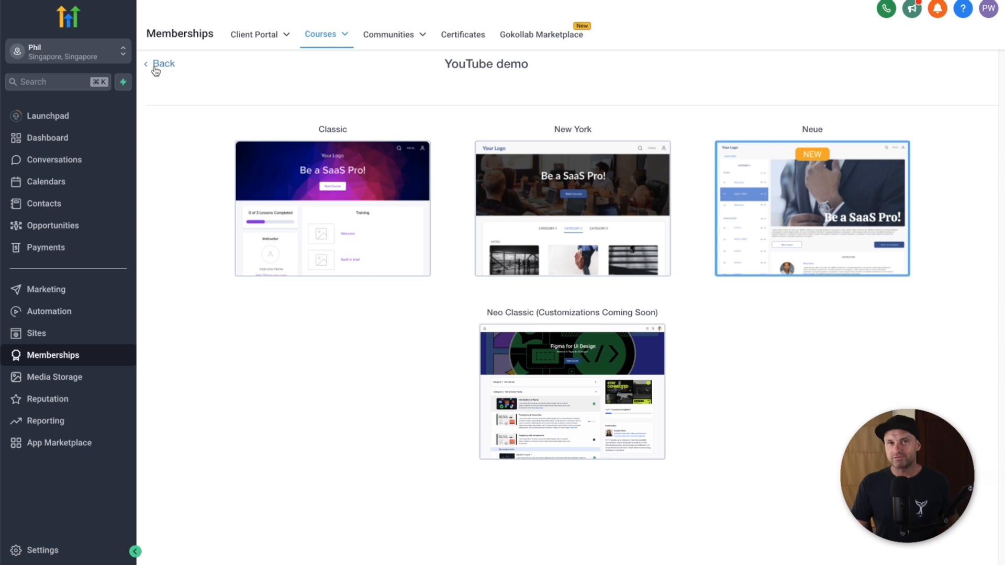
Step: Add a lesson titled 'Getting Started' to Blank Category in the course outline
{"action": "left_click", "coordinate": [156, 70]}
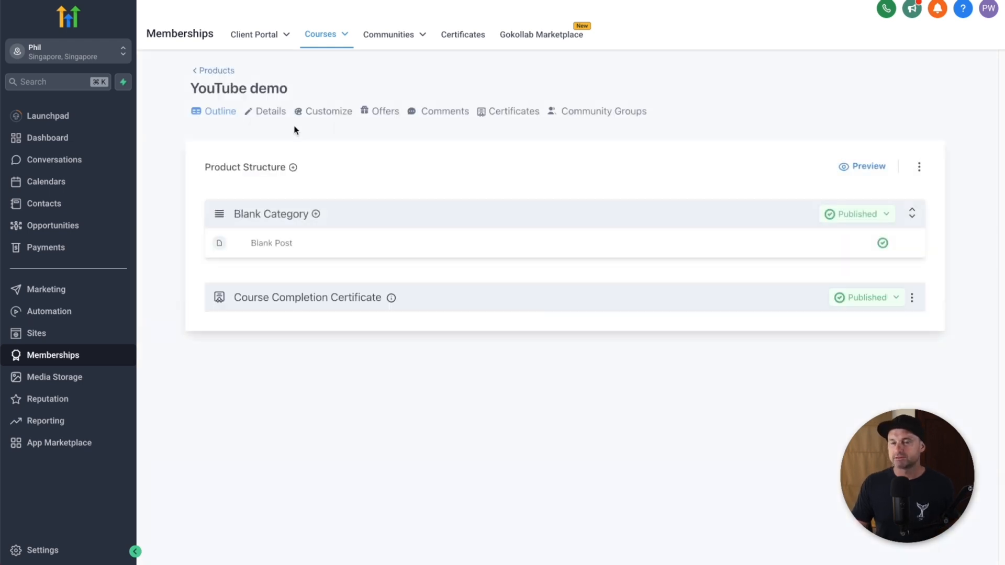
{"action": "left_click", "coordinate": [293, 168]}
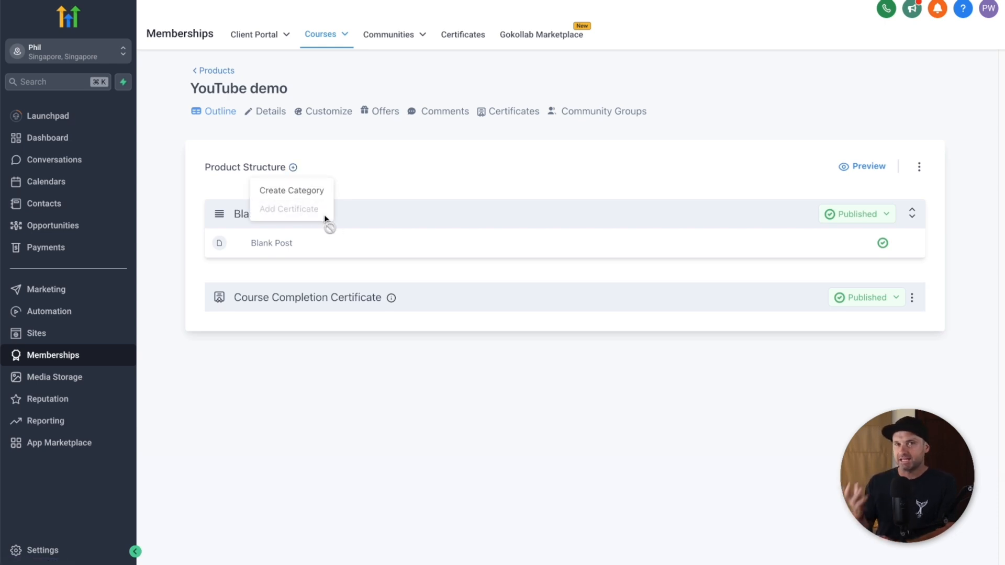
{"action": "left_click", "coordinate": [376, 167]}
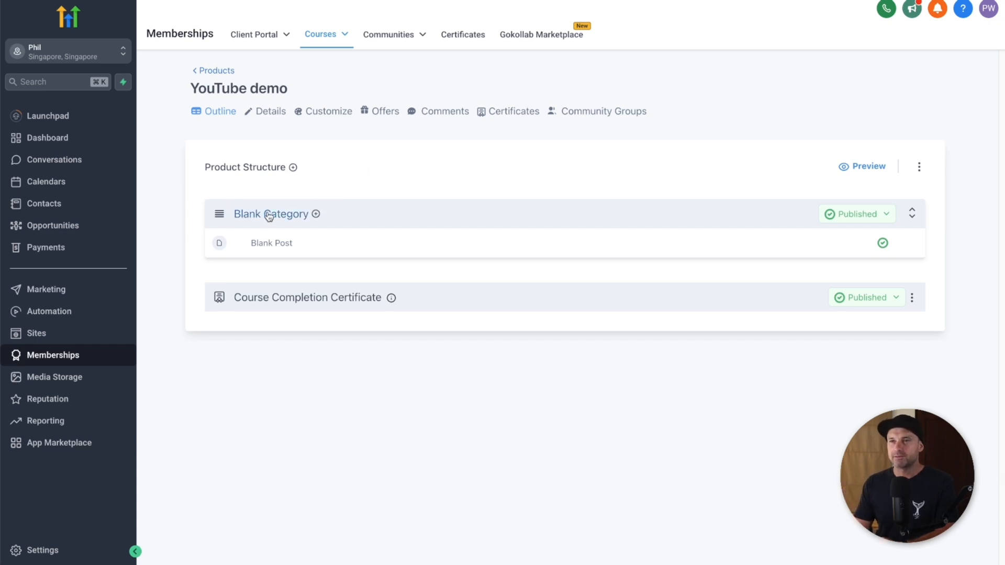
{"action": "left_click", "coordinate": [316, 214]}
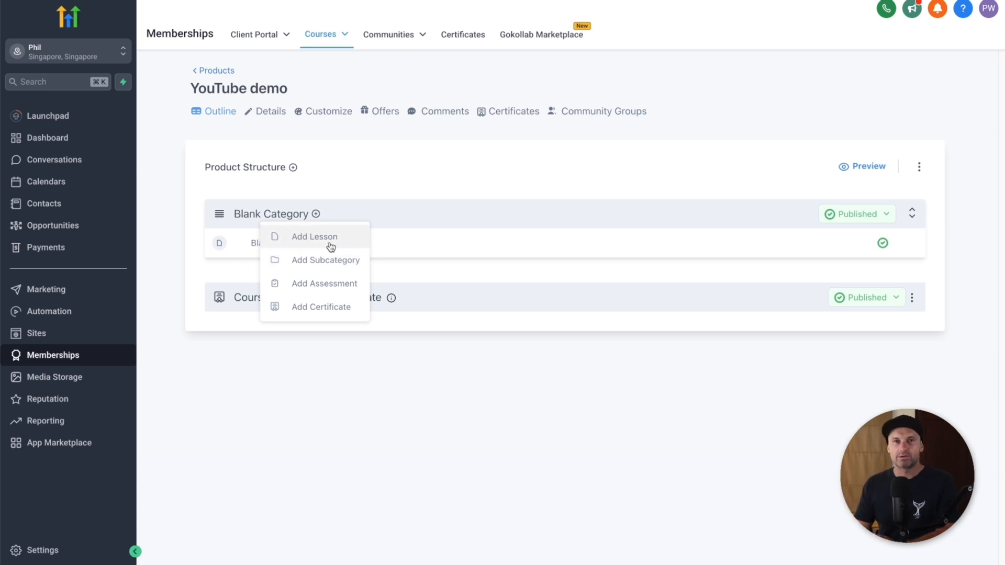
{"action": "left_click", "coordinate": [330, 242]}
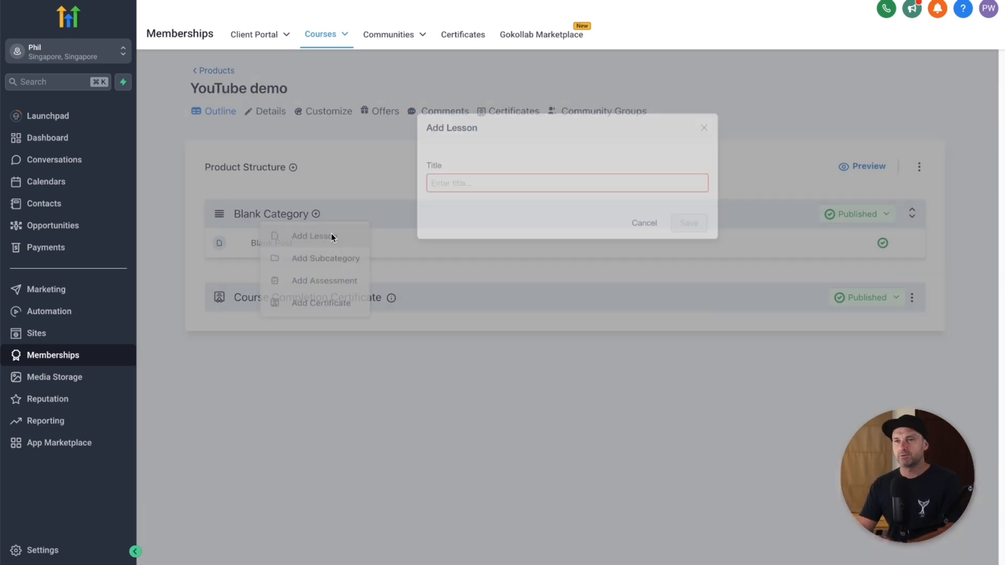
{"action": "left_click", "coordinate": [487, 187]}
{"action": "type", "text": "Lesson 1: Getting Started"}
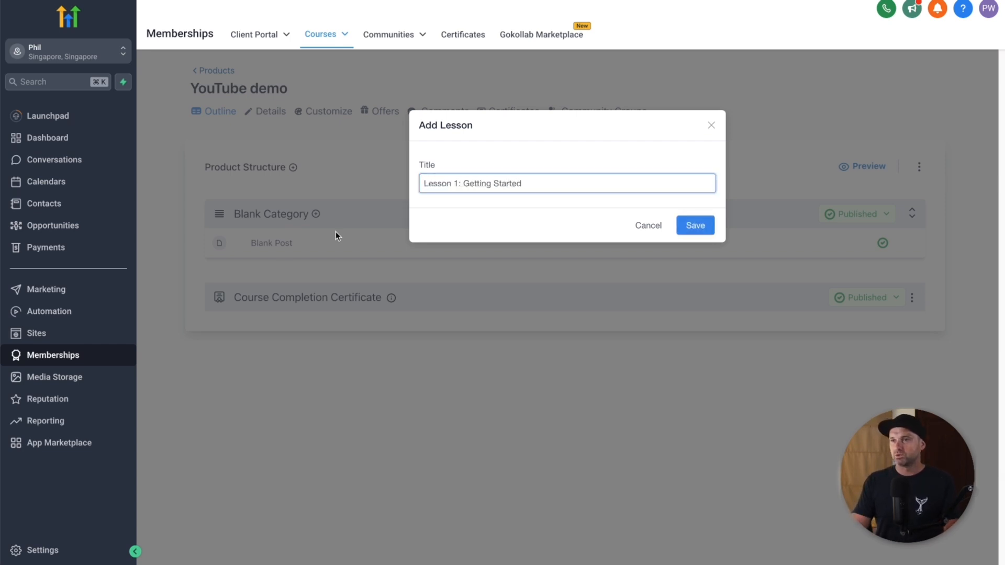
{"action": "left_click_drag", "start_coordinate": [424, 183], "coordinate": [462, 173]}
{"action": "key", "text": "BackSpace"}
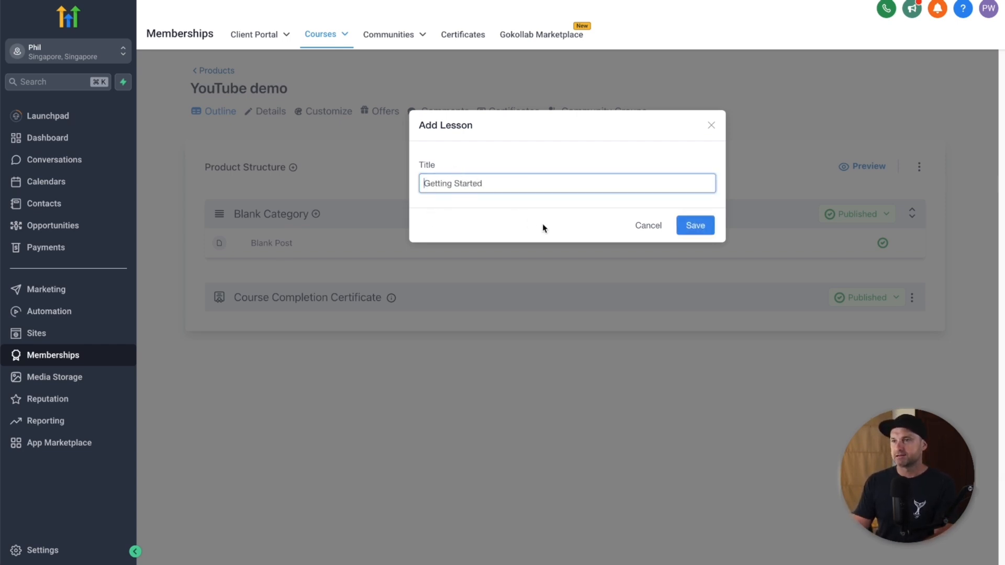
{"action": "left_click", "coordinate": [684, 224]}
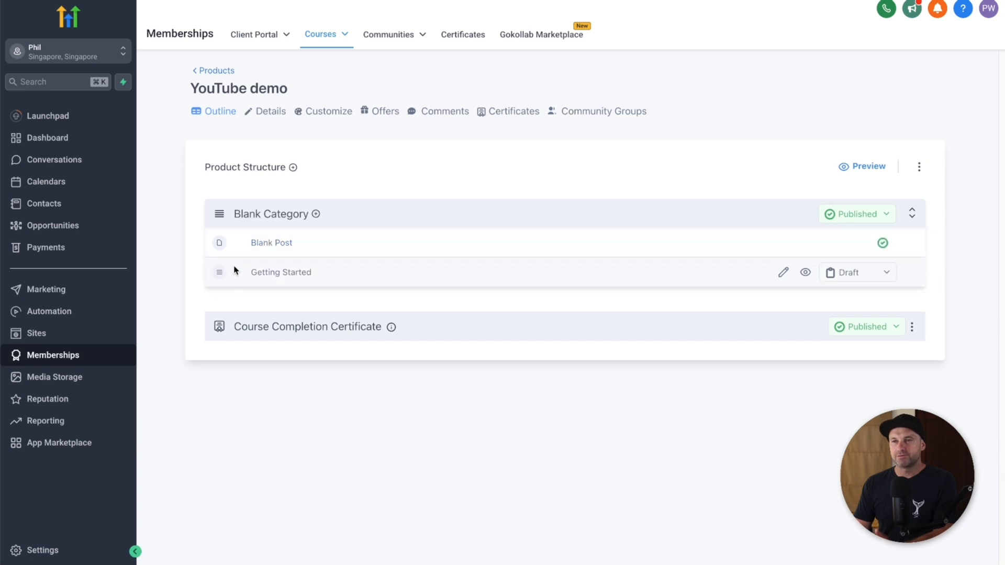
Step: Move Getting Started above Blank Post and set its status to Published
{"action": "left_click_drag", "start_coordinate": [220, 275], "coordinate": [219, 266]}
{"action": "left_click_drag", "start_coordinate": [218, 269], "coordinate": [223, 240]}
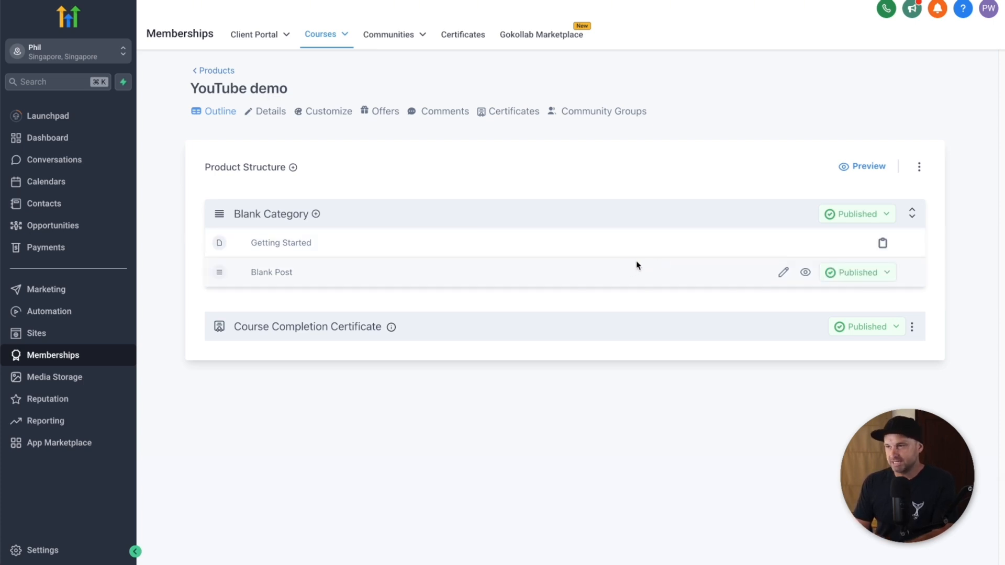
{"action": "left_click", "coordinate": [885, 244]}
{"action": "left_click", "coordinate": [871, 269]}
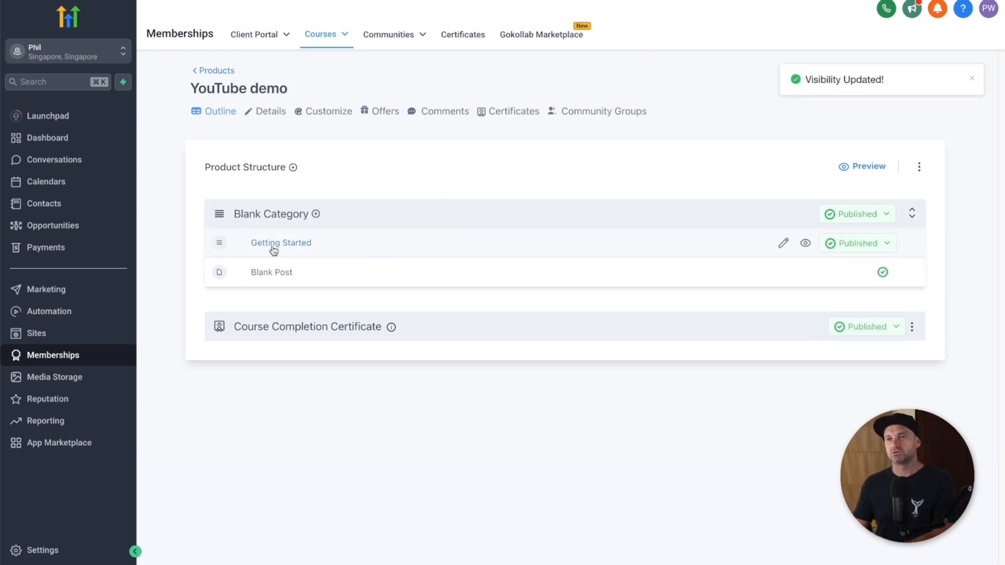
{"action": "left_click", "coordinate": [316, 214]}
Step: Add Lesson 2, Lesson 3 and Lesson 4 to Blank Category
{"action": "left_click", "coordinate": [349, 237]}
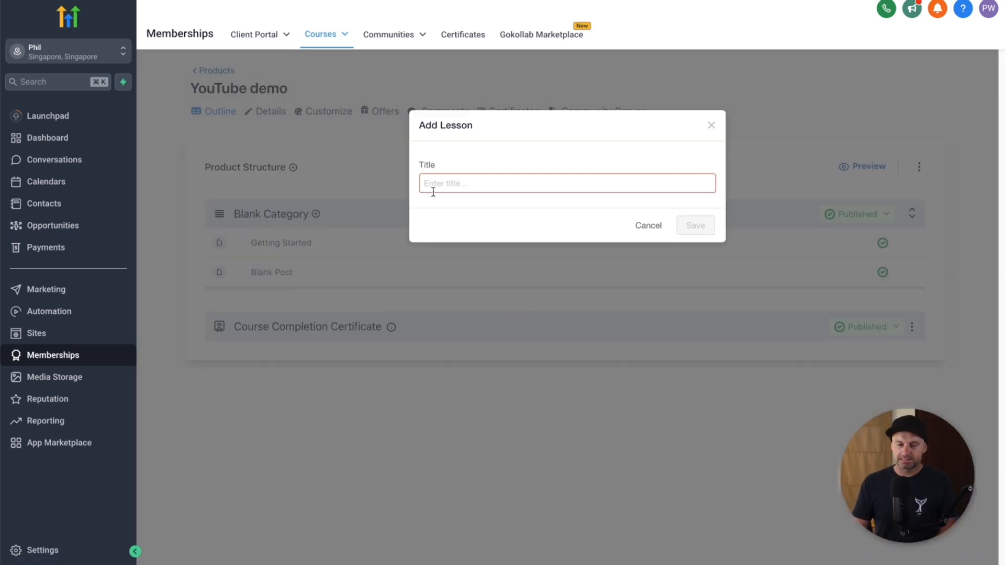
{"action": "left_click", "coordinate": [432, 192]}
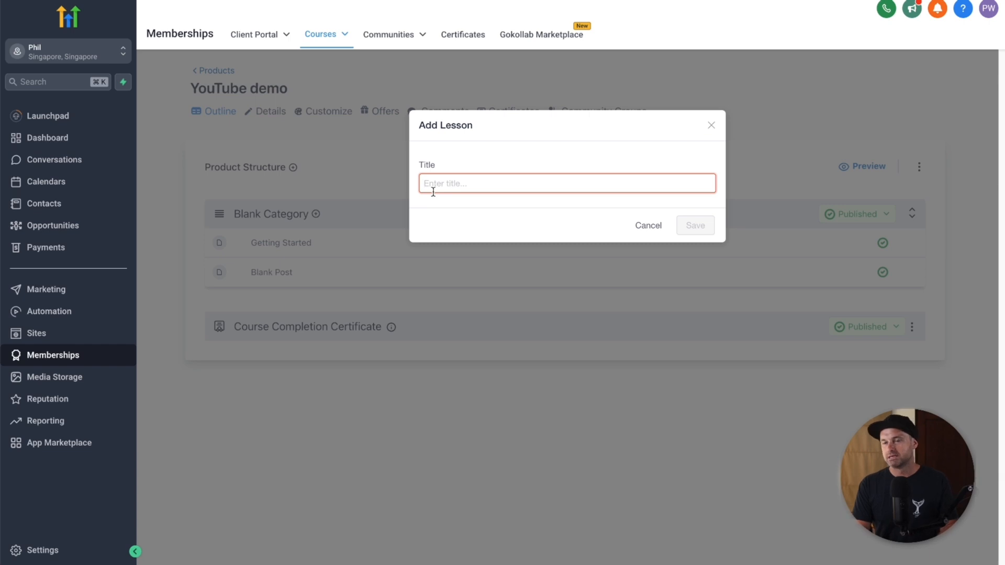
{"action": "type", "text": "Lesson 2"}
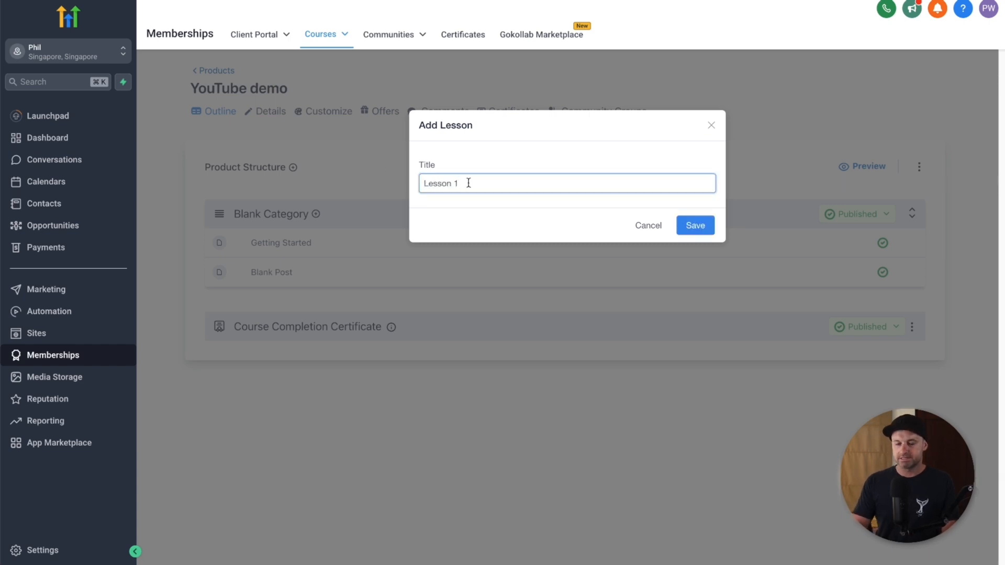
{"action": "left_click", "coordinate": [695, 225]}
{"action": "left_click", "coordinate": [315, 214]}
{"action": "left_click", "coordinate": [331, 236]}
{"action": "left_click", "coordinate": [487, 183]}
{"action": "type", "text": "Lesson 3"}
{"action": "left_click", "coordinate": [681, 225]}
{"action": "left_click", "coordinate": [315, 214]}
{"action": "left_click", "coordinate": [324, 234]}
{"action": "left_click", "coordinate": [565, 182]}
{"action": "type", "text": "Lesson 4"}
{"action": "left_click", "coordinate": [693, 224]}
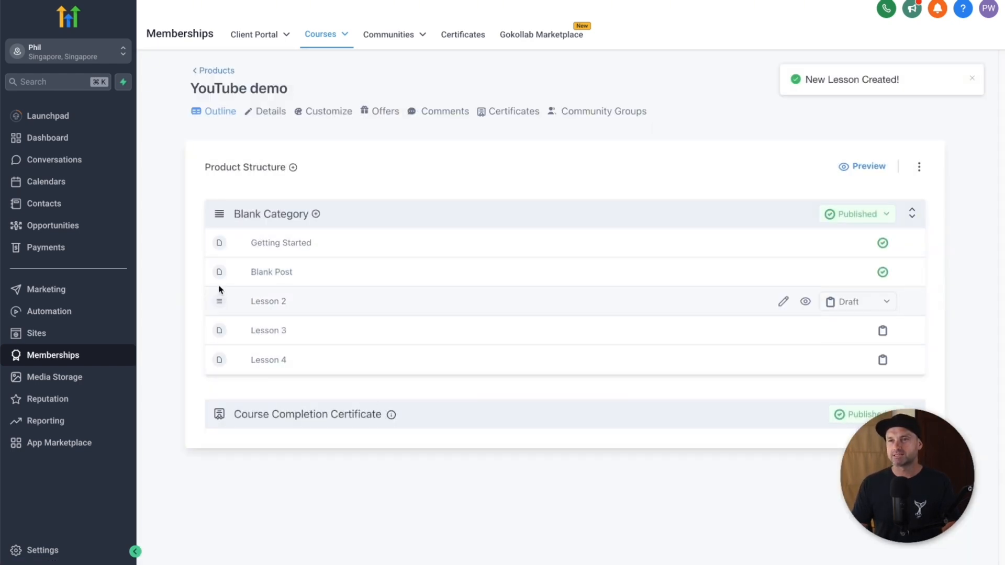
Step: Drag Blank Post to the bottom and publish Lessons 2, 3 and 4
{"action": "left_click_drag", "start_coordinate": [219, 272], "coordinate": [225, 376]}
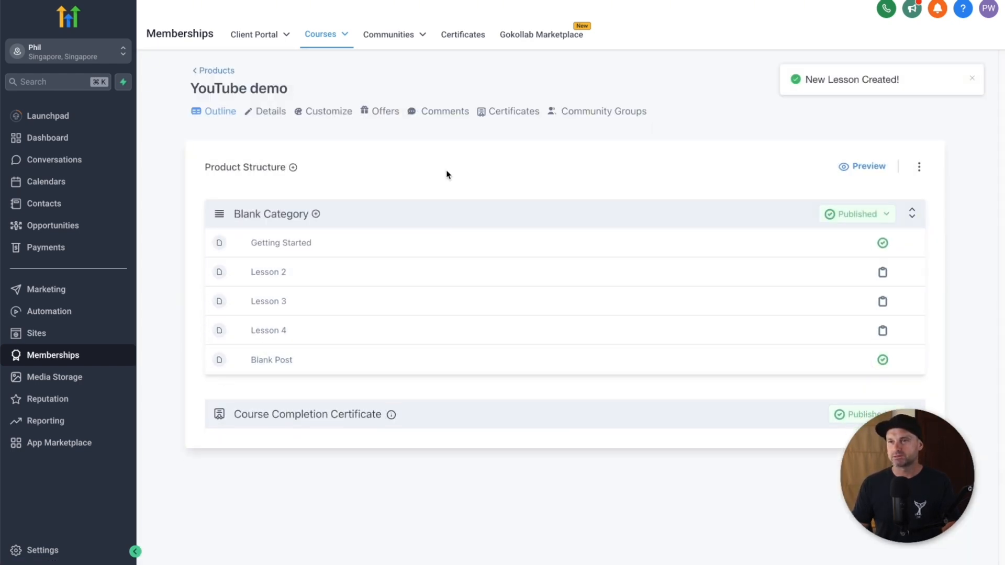
{"action": "left_click", "coordinate": [884, 273]}
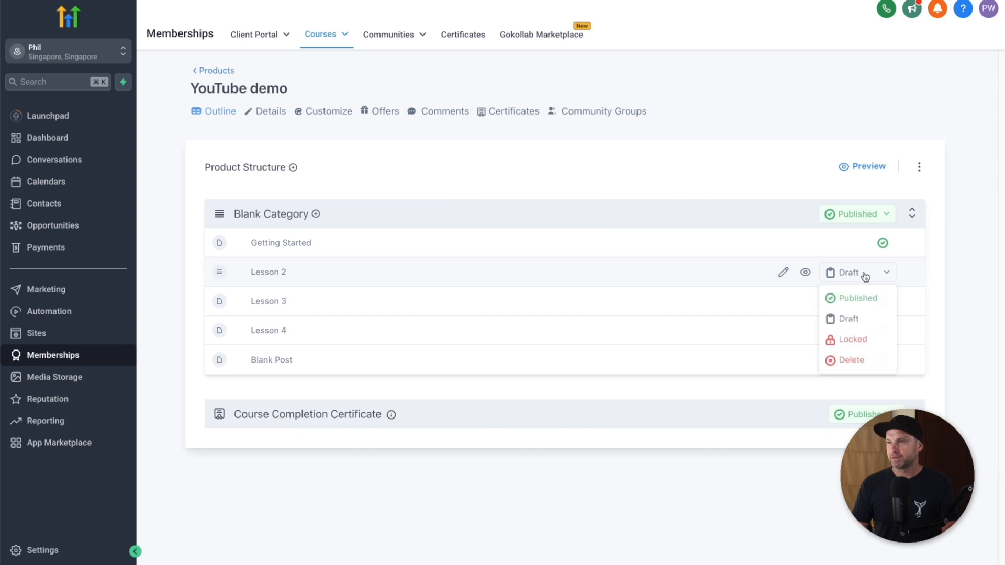
{"action": "left_click", "coordinate": [853, 295]}
{"action": "left_click", "coordinate": [885, 307]}
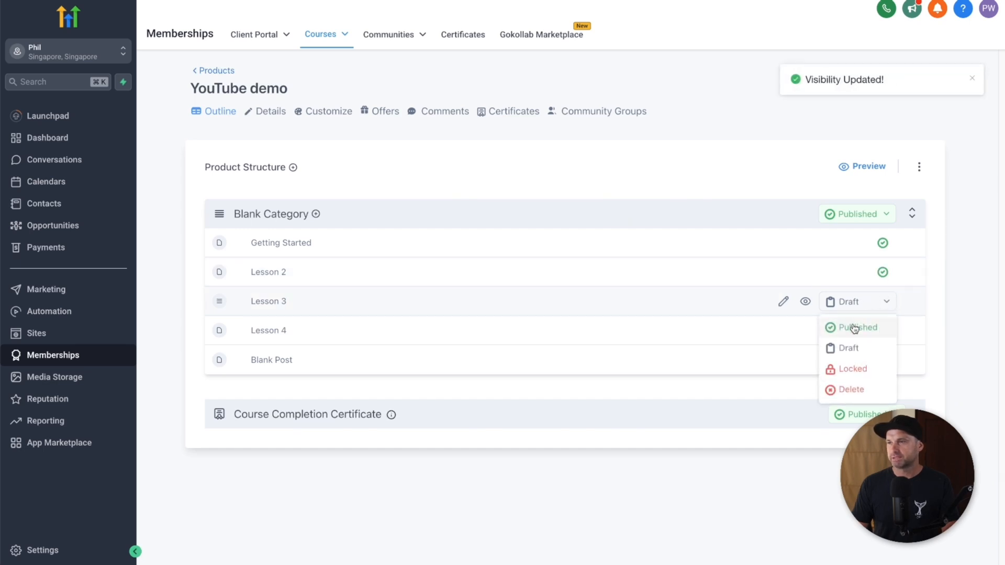
{"action": "left_click", "coordinate": [854, 327]}
{"action": "left_click", "coordinate": [859, 336]}
{"action": "left_click", "coordinate": [849, 356]}
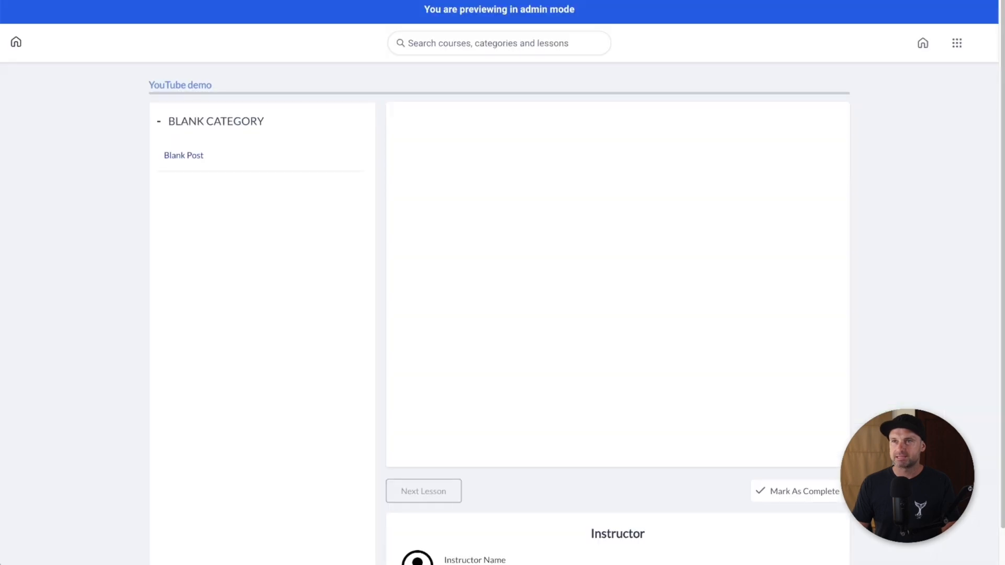
{"action": "key", "text": "super+r"}
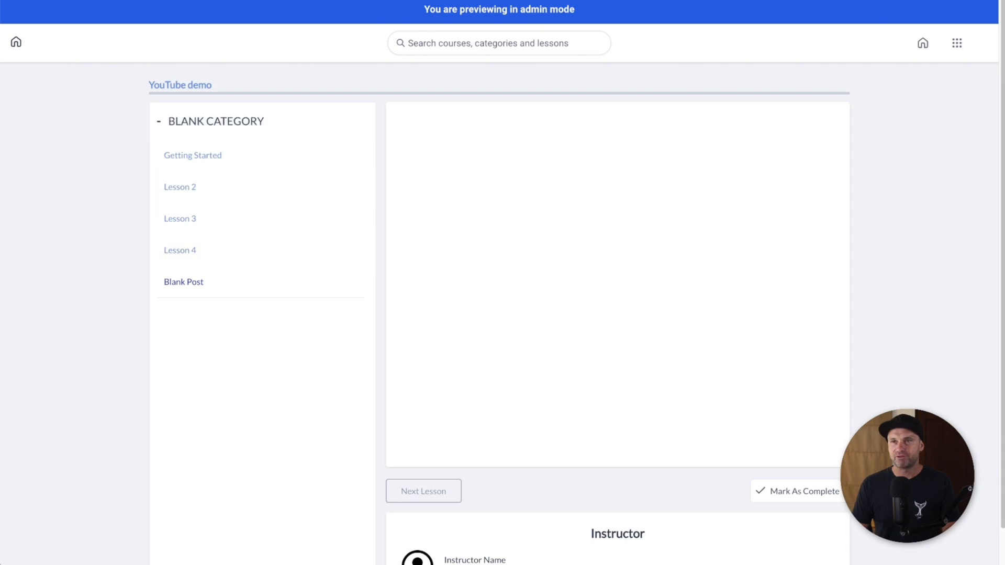
{"action": "left_click", "coordinate": [169, 1]}
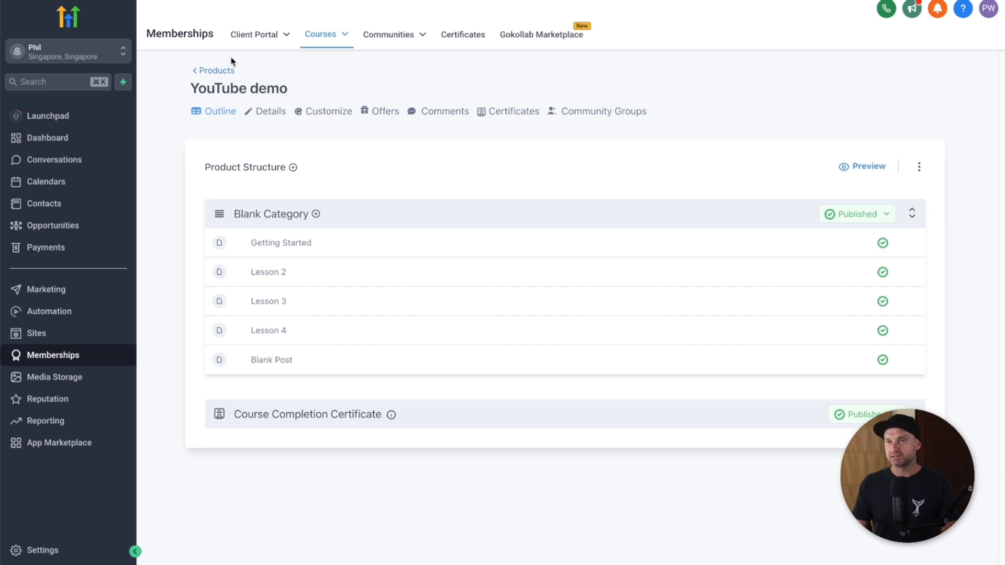
{"action": "left_click", "coordinate": [290, 244]}
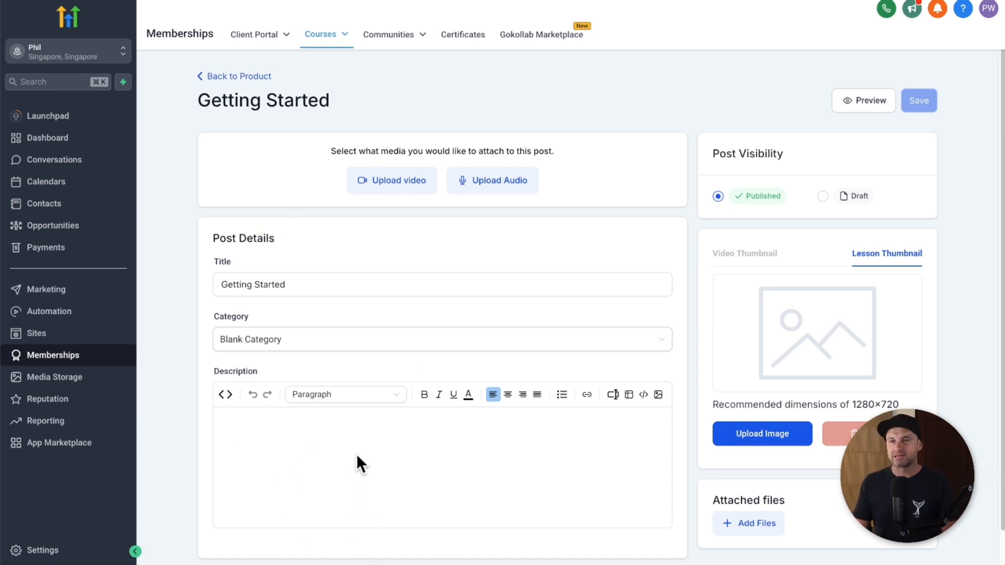
{"action": "left_click", "coordinate": [379, 183]}
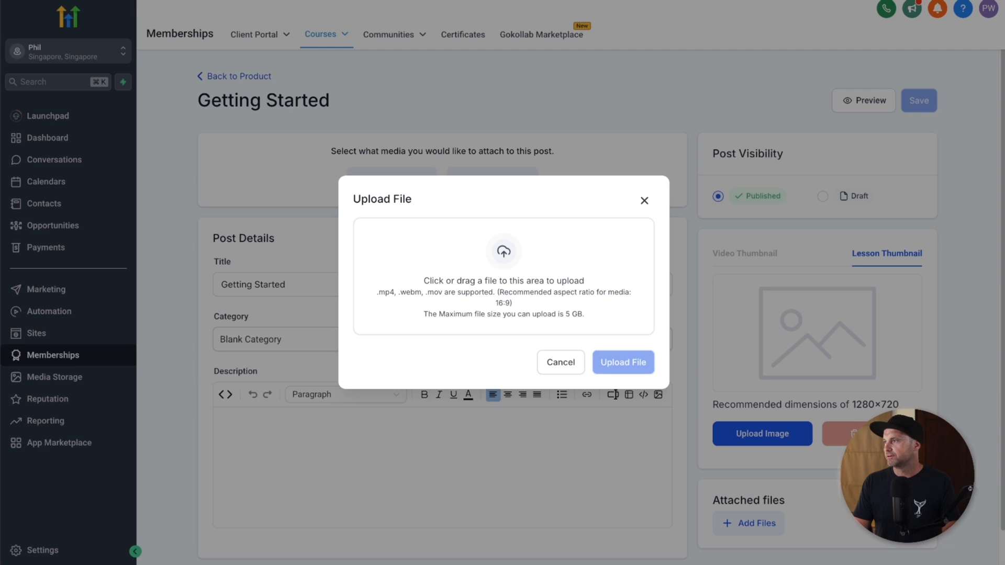
{"action": "left_click_drag", "start_coordinate": [999, 118], "coordinate": [515, 251]}
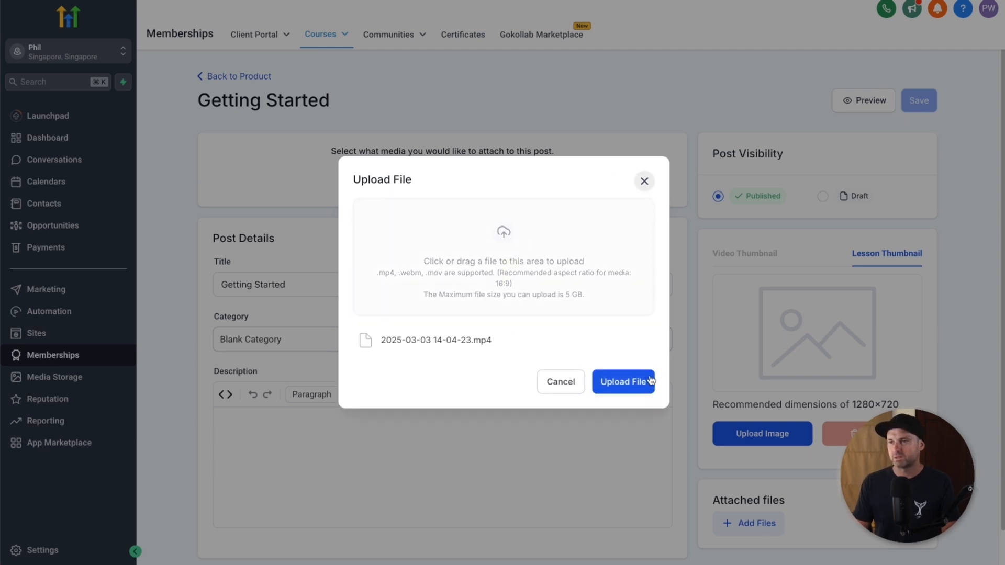
{"action": "left_click", "coordinate": [634, 386]}
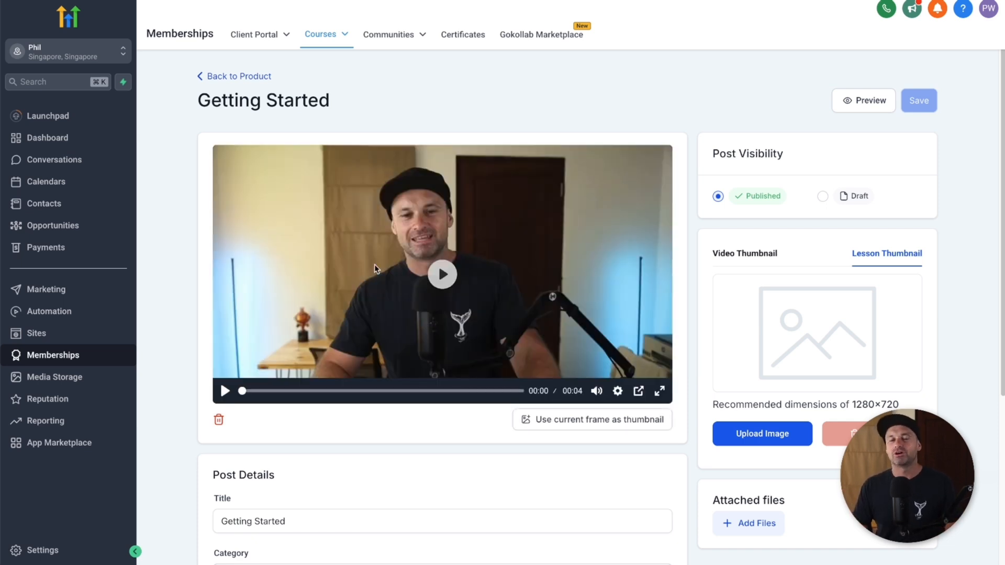
Step: Type the description 'Welcome to the course' followed by 'Inside here you're going t…'
{"action": "scroll", "coordinate": [490, 450], "scroll_direction": "down", "scroll_amount": 5}
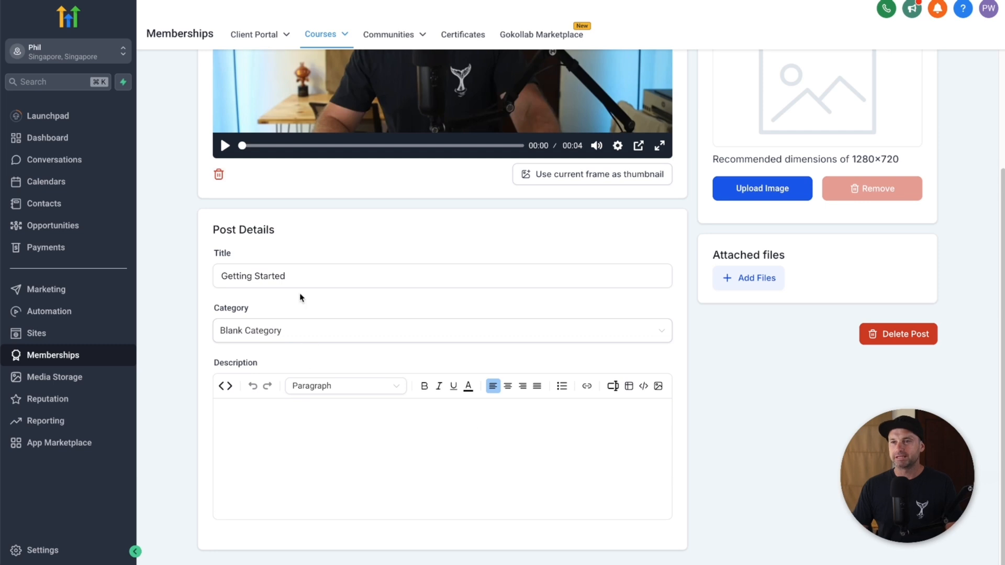
{"action": "left_click_drag", "start_coordinate": [200, 225], "coordinate": [285, 233]}
{"action": "left_click", "coordinate": [315, 254]}
{"action": "left_click", "coordinate": [314, 274]}
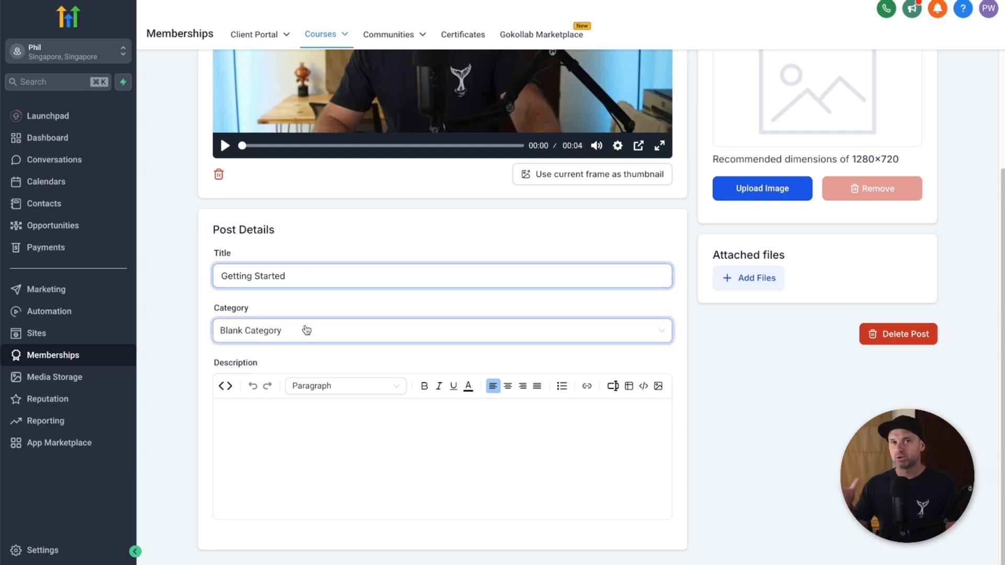
{"action": "left_click", "coordinate": [307, 330]}
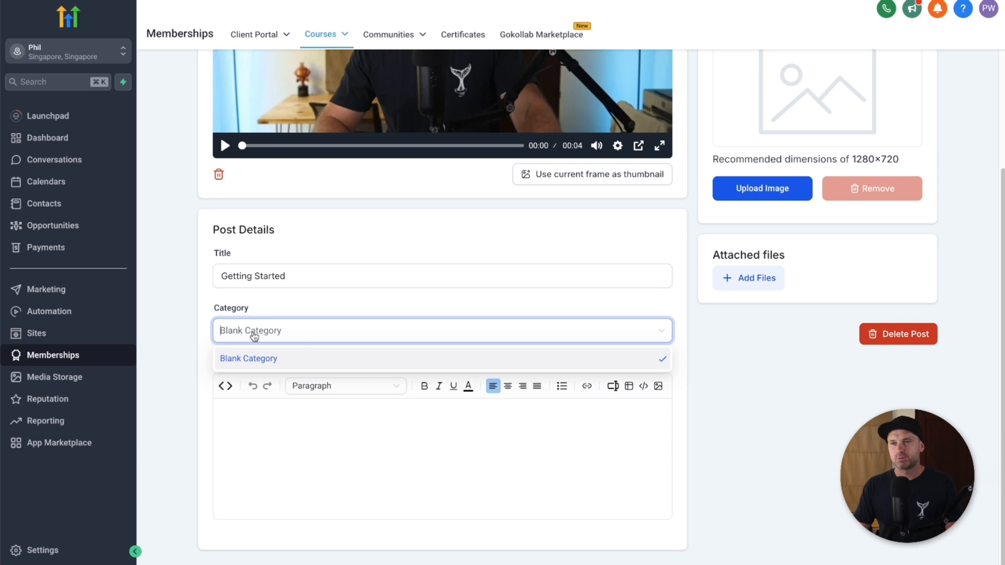
{"action": "left_click", "coordinate": [328, 439]}
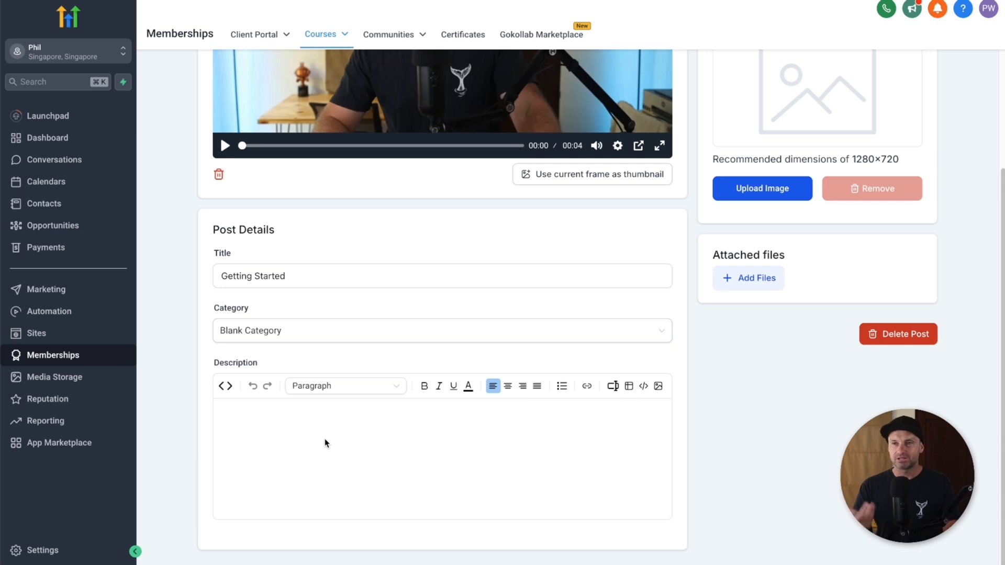
{"action": "type", "text": "Welome to the course"}
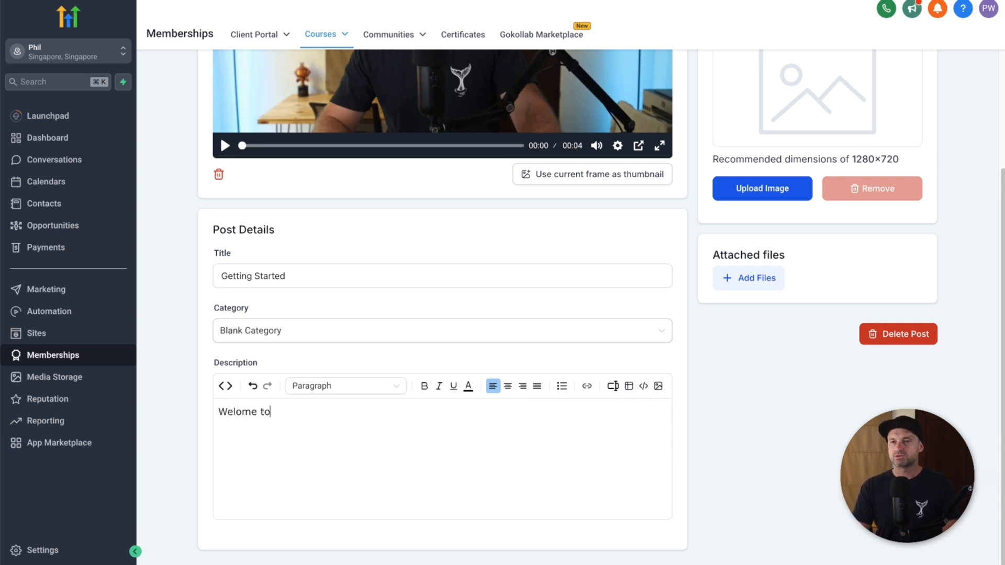
{"action": "key", "text": "Return"}
{"action": "type", "text": "Inside here you're going t"}
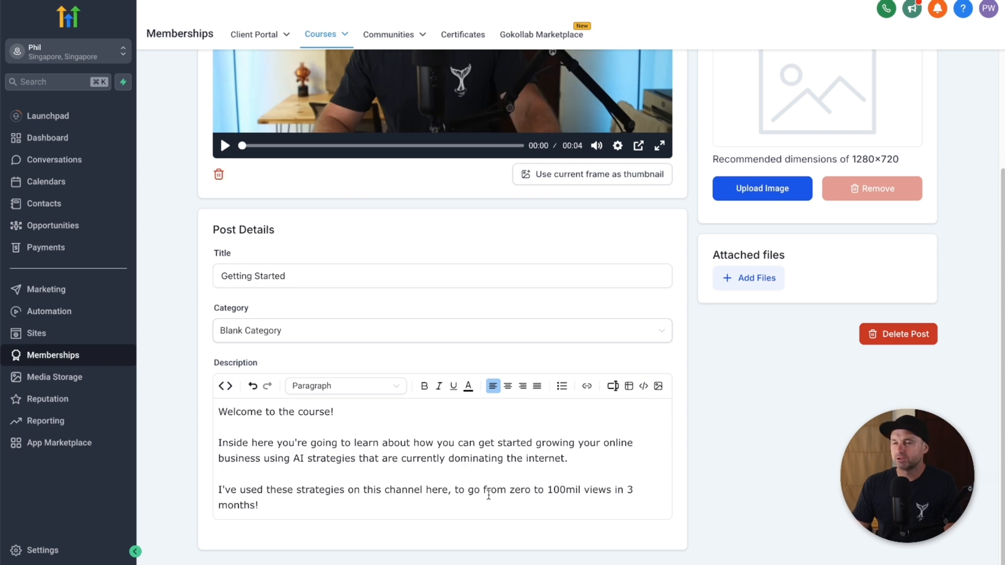
{"action": "left_click_drag", "start_coordinate": [360, 486], "coordinate": [447, 489]}
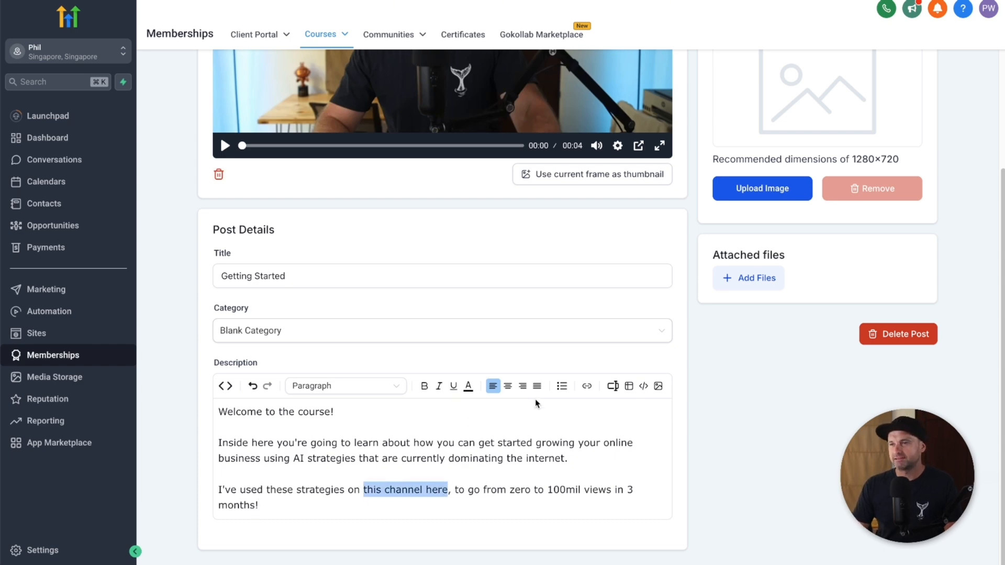
{"action": "left_click", "coordinate": [587, 385]}
{"action": "left_click", "coordinate": [403, 227]}
{"action": "type", "text": "https:fun"}
{"action": "key", "text": "BackSpace"}
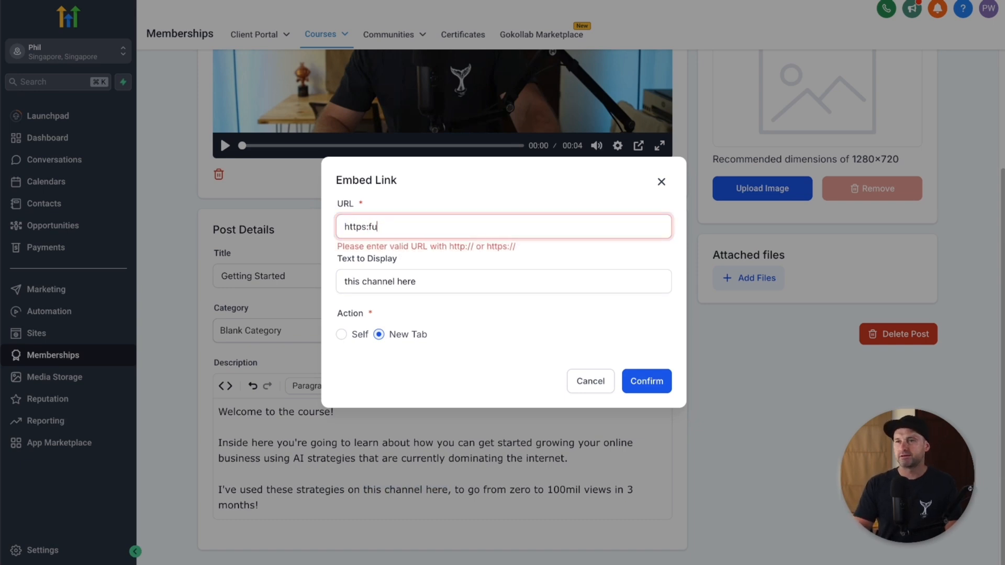
{"action": "type", "text": "/funnelscene.com"}
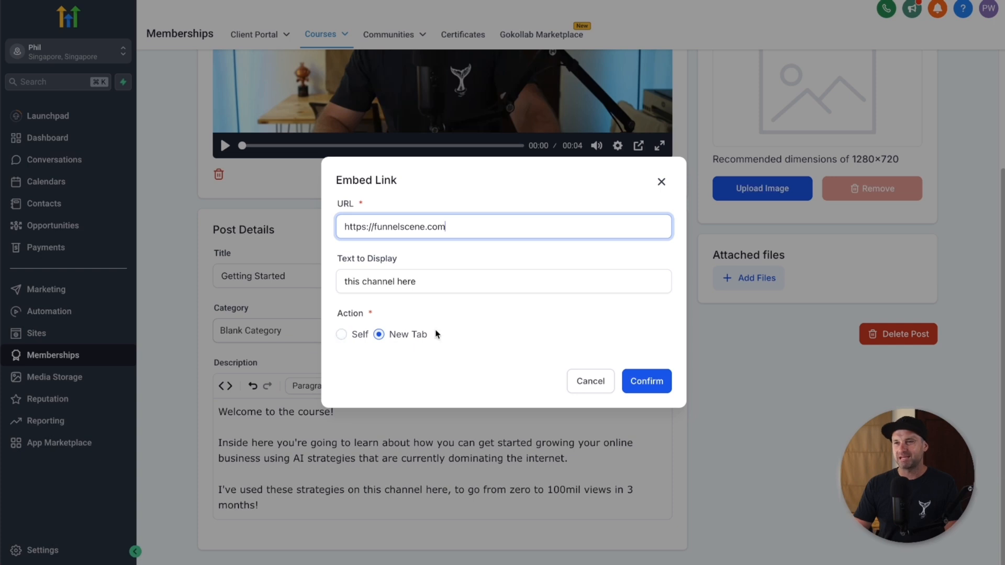
{"action": "left_click", "coordinate": [649, 380]}
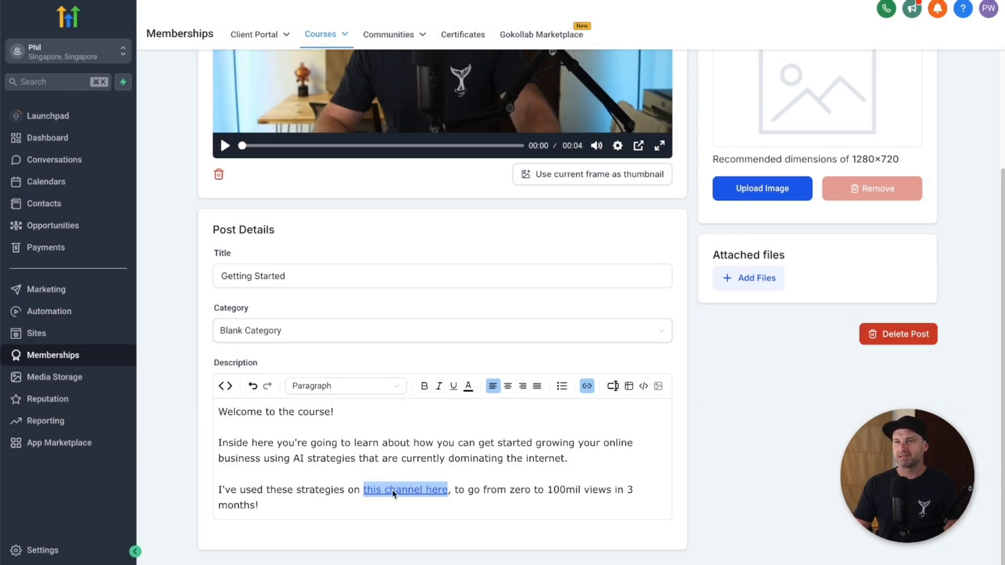
{"action": "left_click", "coordinate": [424, 385]}
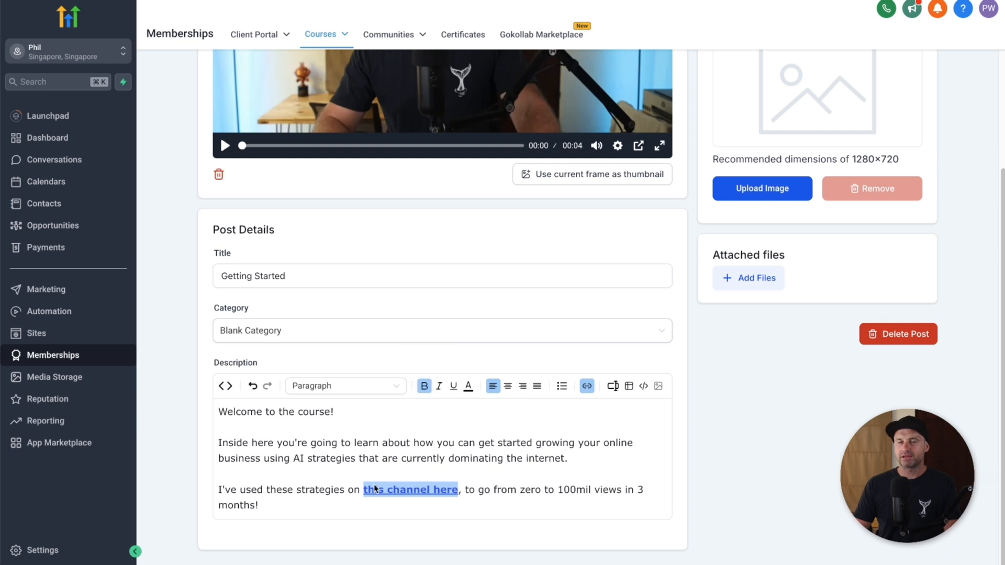
{"action": "left_click", "coordinate": [595, 505]}
Step: Look through the custom values and table insert options, then save the Getting Started lesson
{"action": "left_click", "coordinate": [361, 428]}
{"action": "left_click", "coordinate": [618, 406]}
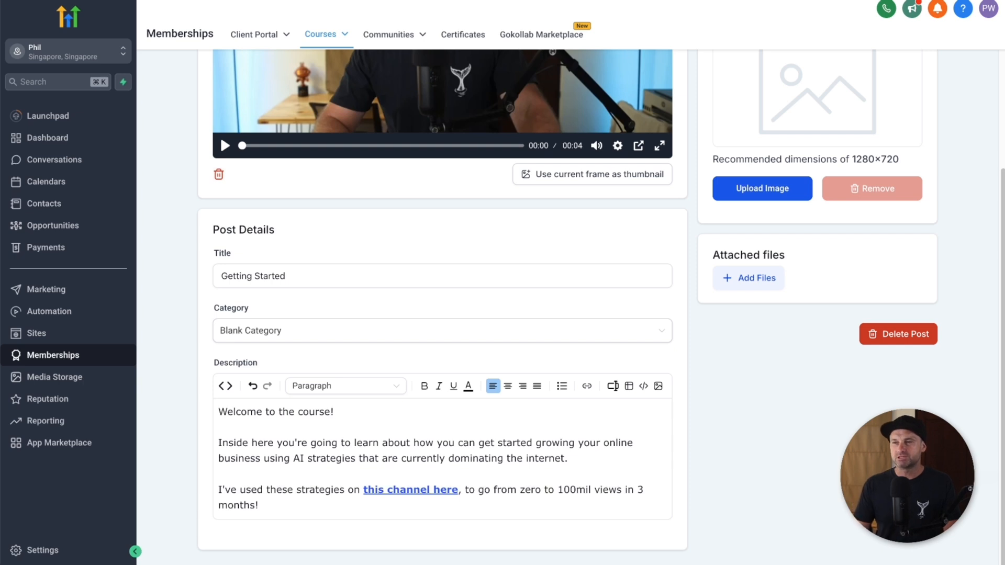
{"action": "left_click", "coordinate": [612, 386]}
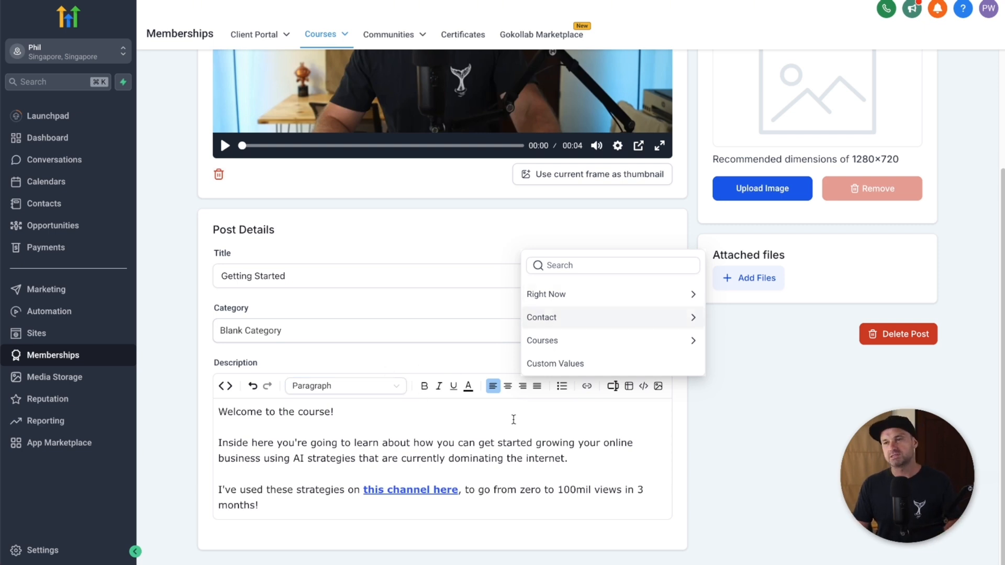
{"action": "left_click", "coordinate": [487, 436]}
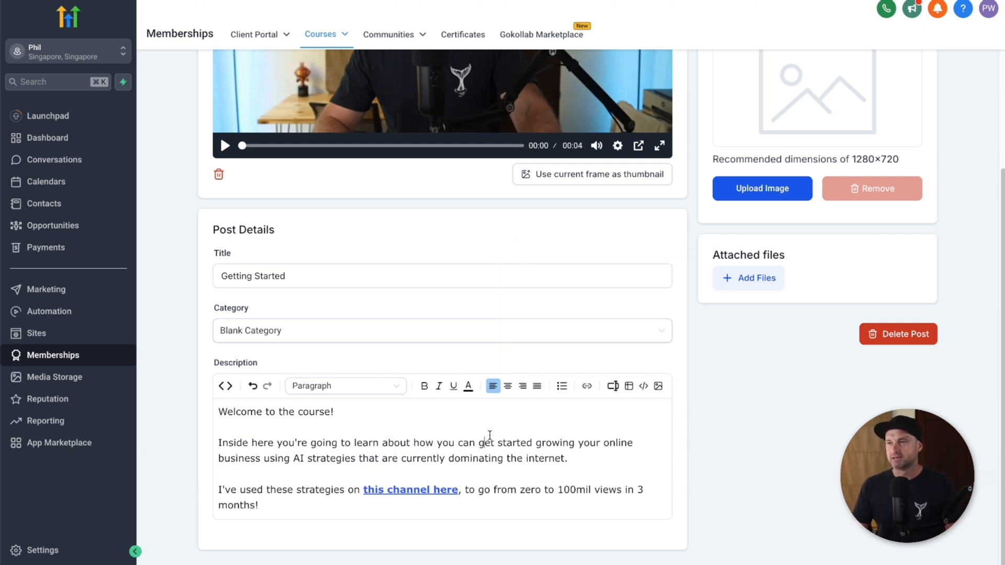
{"action": "left_click", "coordinate": [501, 504]}
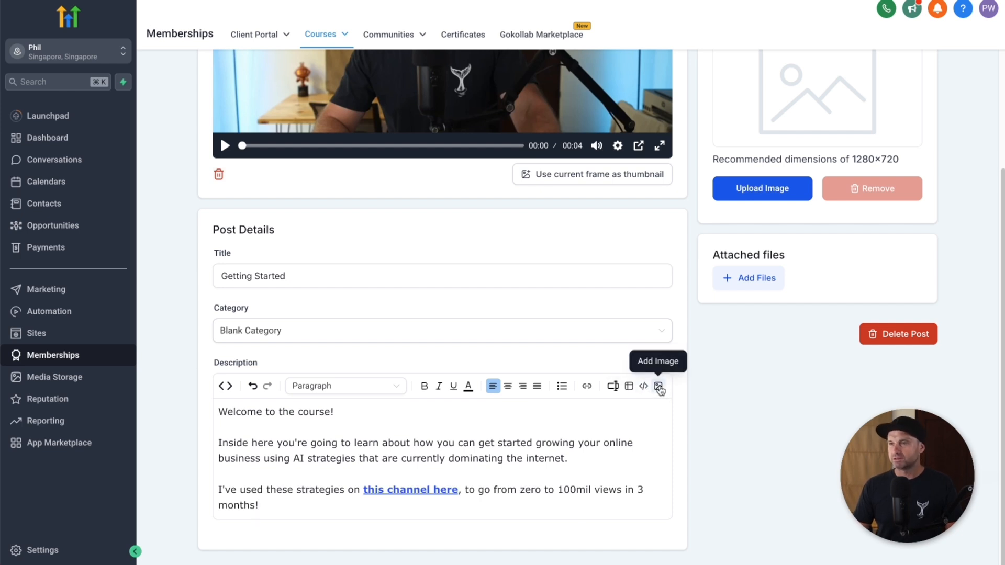
{"action": "left_click", "coordinate": [627, 388]}
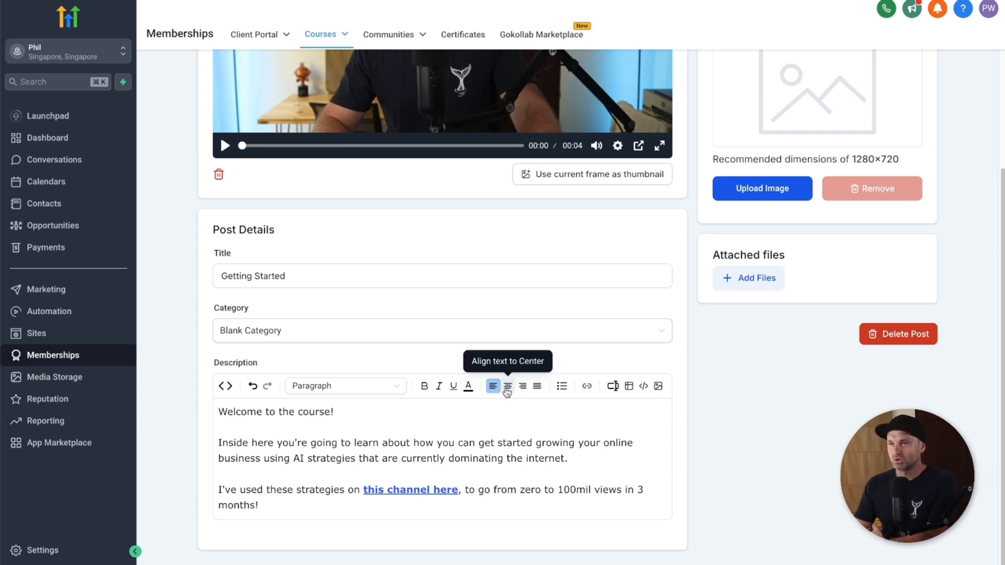
{"action": "scroll", "coordinate": [602, 366], "scroll_direction": "up", "scroll_amount": 5}
{"action": "left_click", "coordinate": [915, 99]}
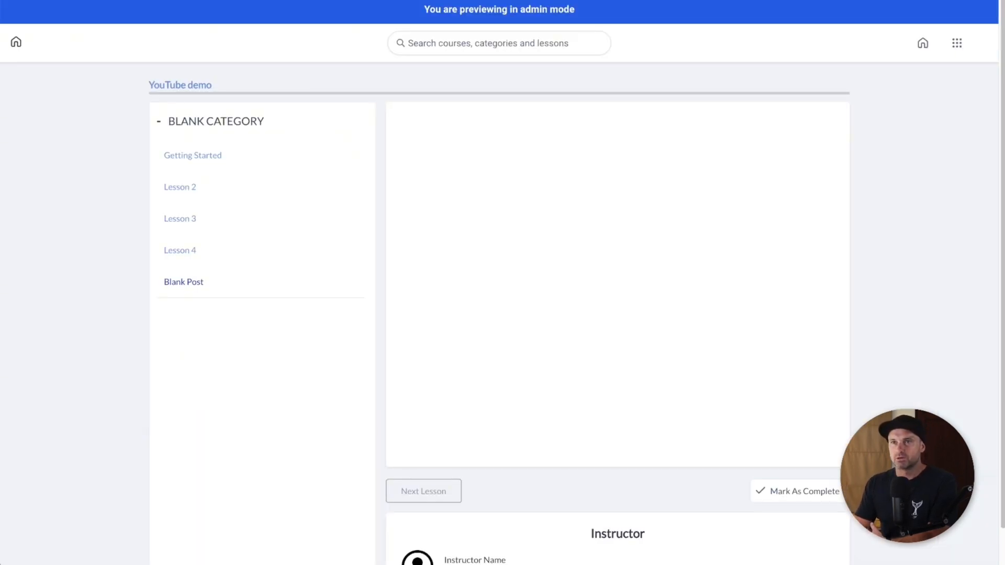
Step: Reload the preview, play the Getting Started video, then return to the lesson editor
{"action": "key", "text": "super+r"}
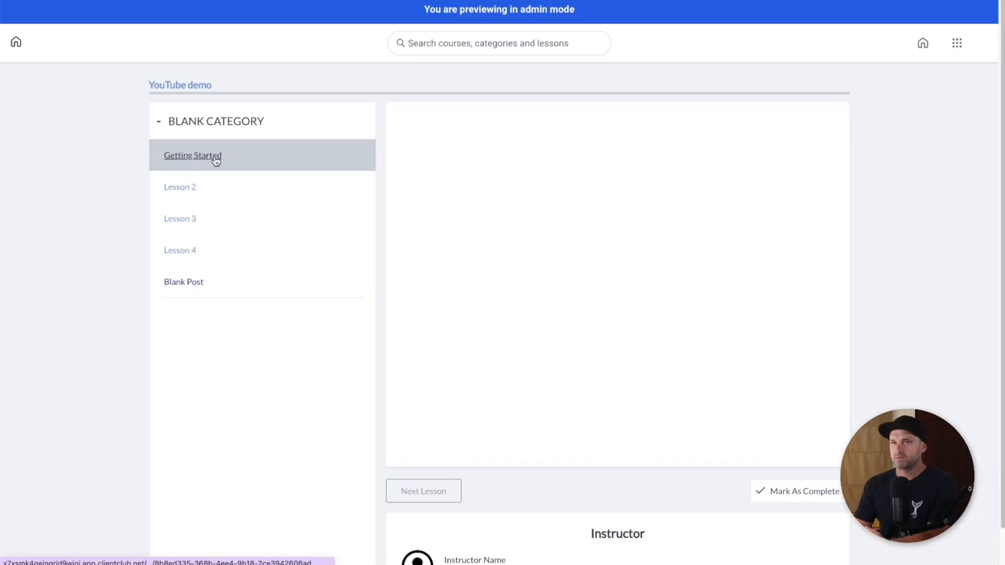
{"action": "left_click", "coordinate": [215, 158]}
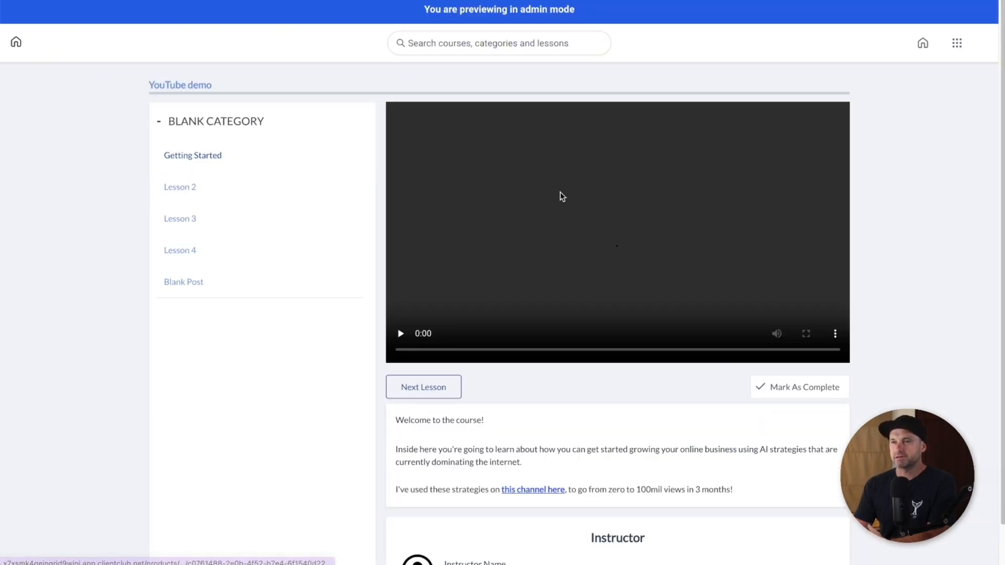
{"action": "left_click", "coordinate": [615, 232]}
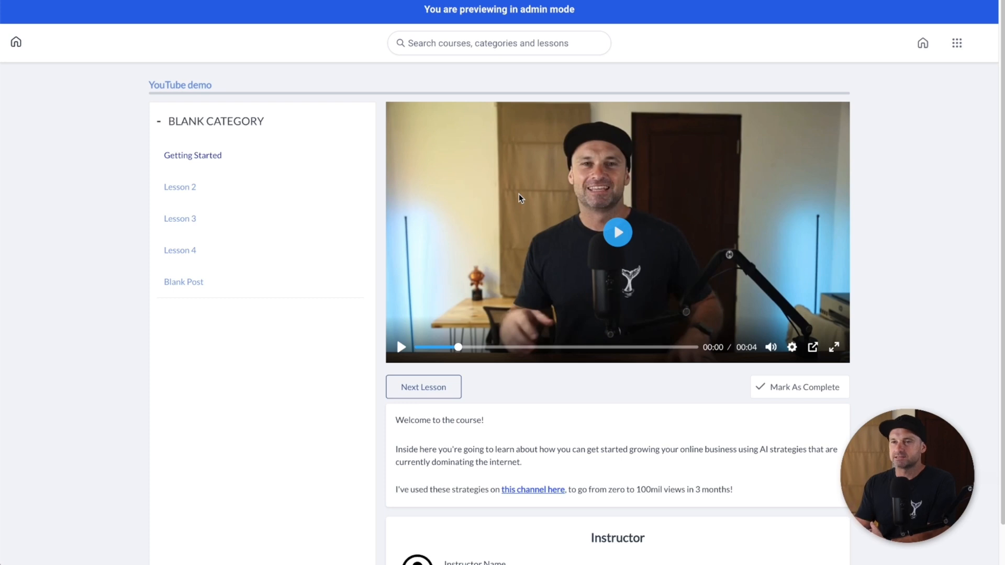
{"action": "scroll", "coordinate": [506, 210], "scroll_direction": "down", "scroll_amount": 1}
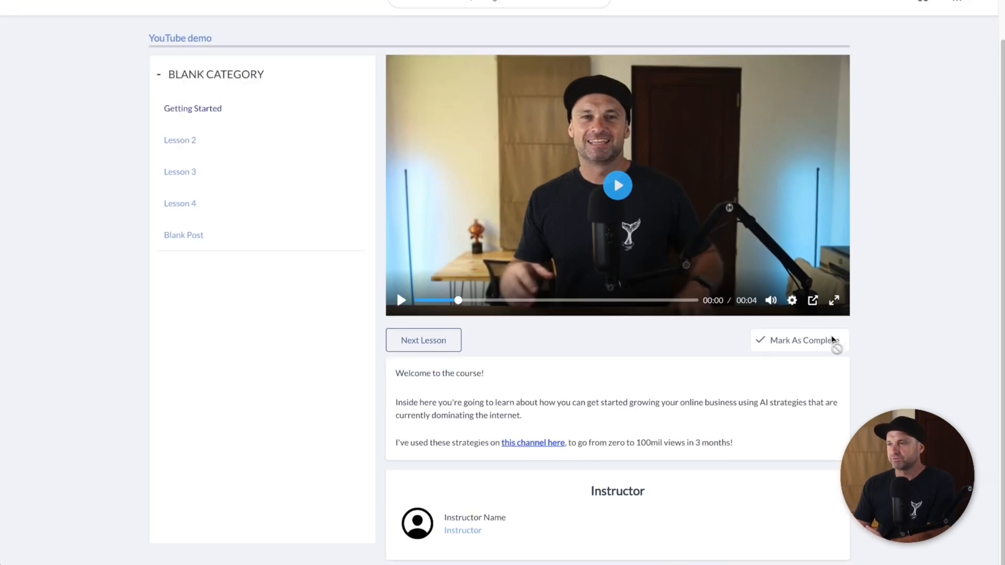
{"action": "scroll", "coordinate": [821, 341], "scroll_direction": "up", "scroll_amount": 1}
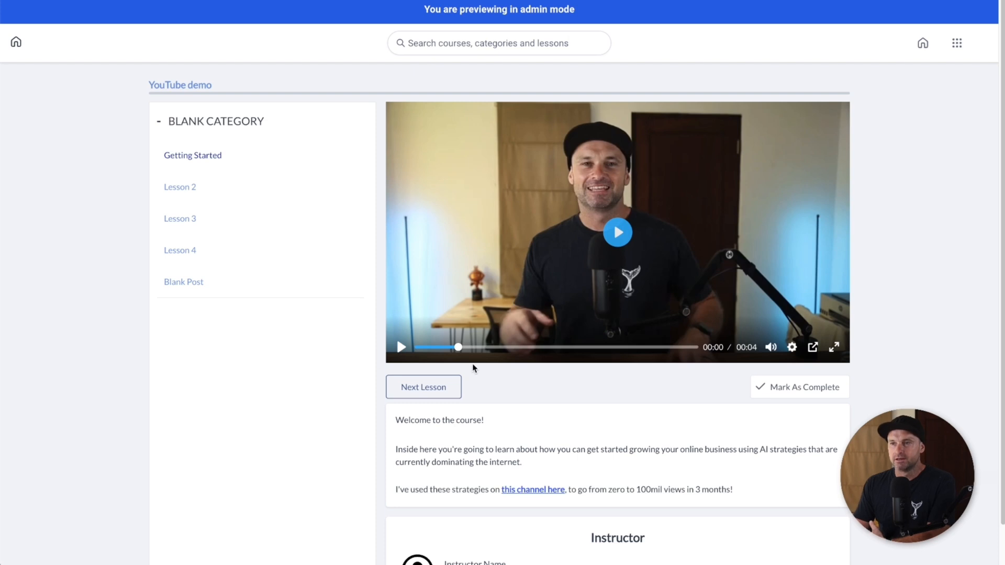
{"action": "scroll", "coordinate": [450, 353], "scroll_direction": "down", "scroll_amount": 1}
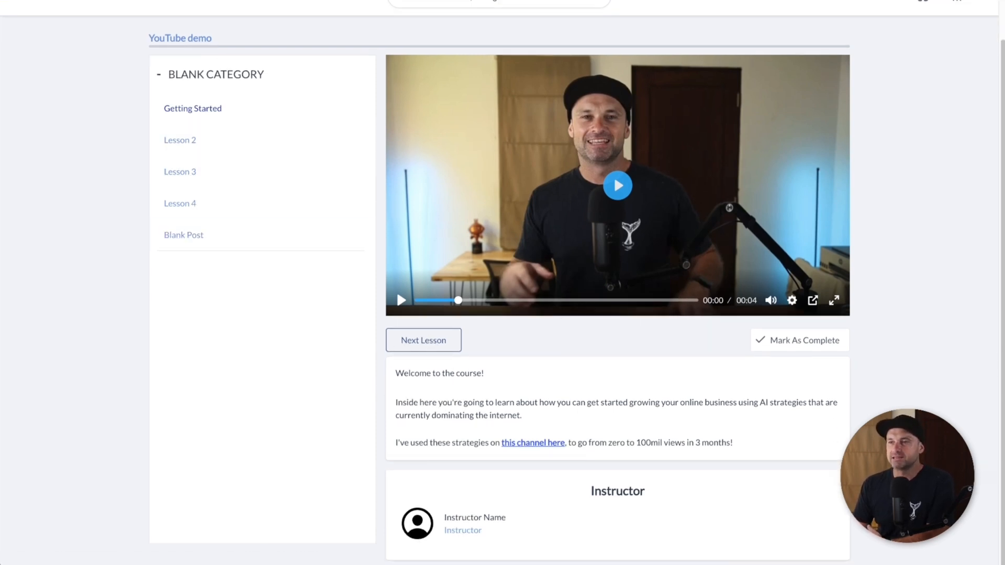
{"action": "left_click_drag", "start_coordinate": [541, 564], "coordinate": [383, 493]}
{"action": "left_click", "coordinate": [619, 543]}
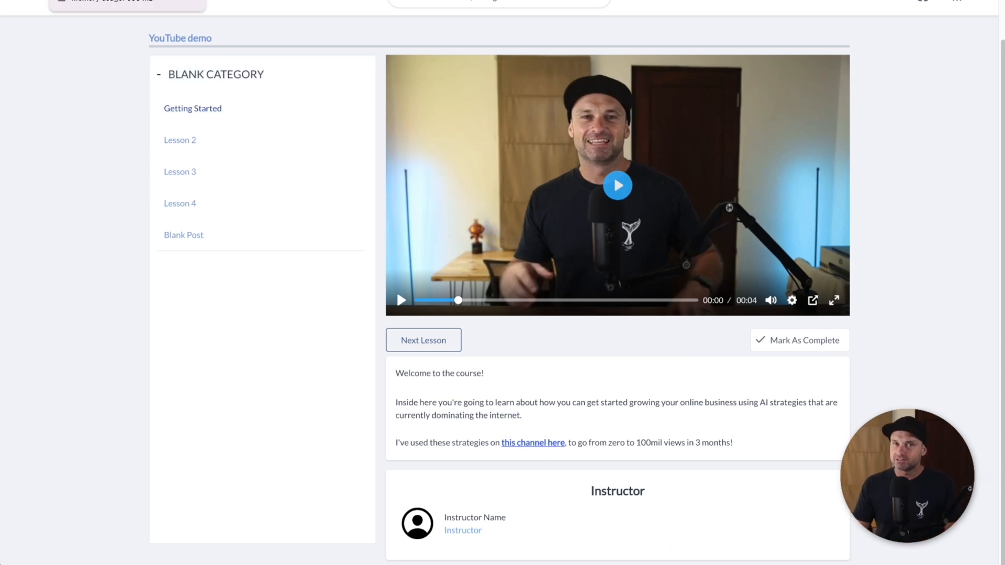
{"action": "left_click", "coordinate": [88, 0]}
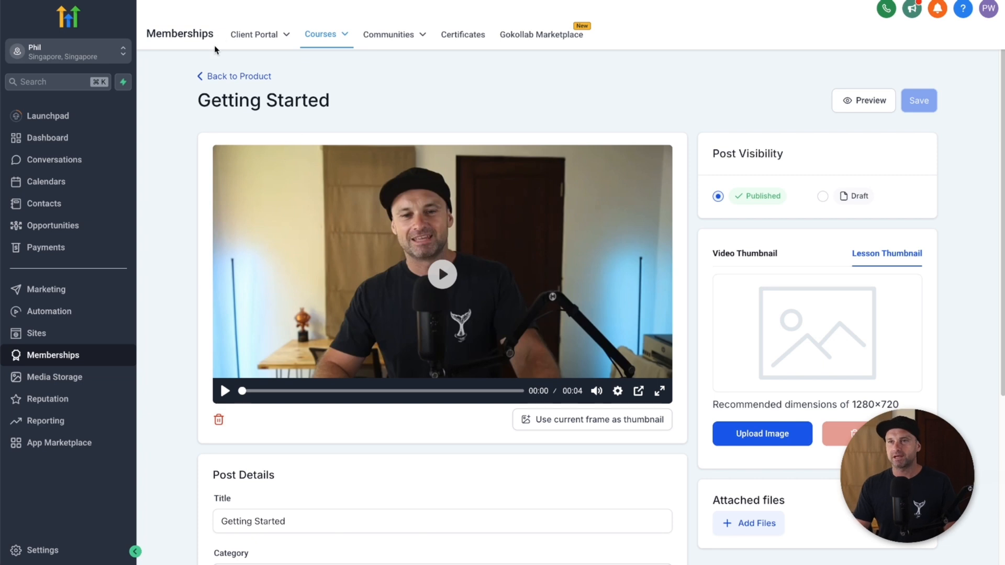
Step: Return to the YouTube demo product and open its Details settings
{"action": "left_click", "coordinate": [237, 77]}
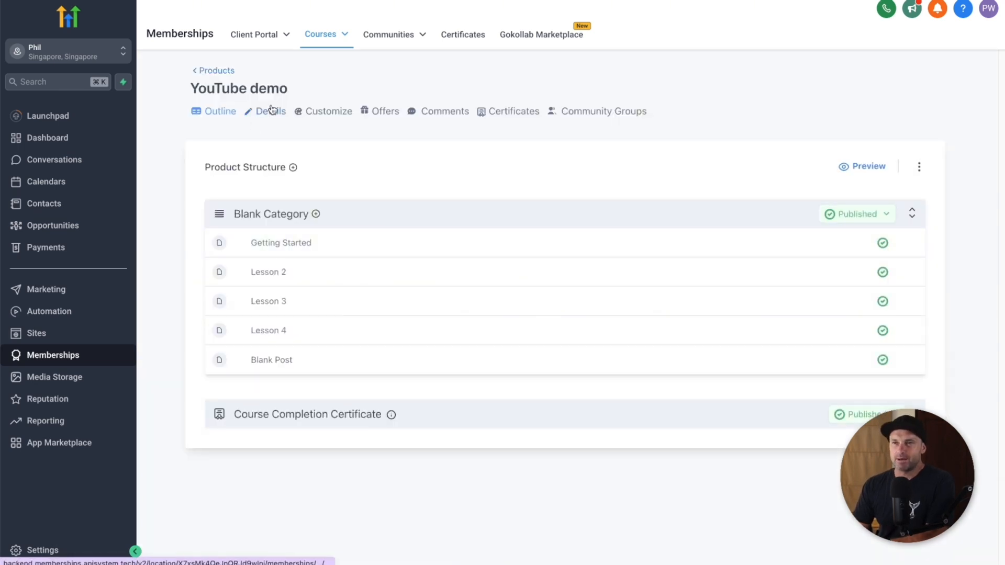
{"action": "left_click", "coordinate": [273, 112]}
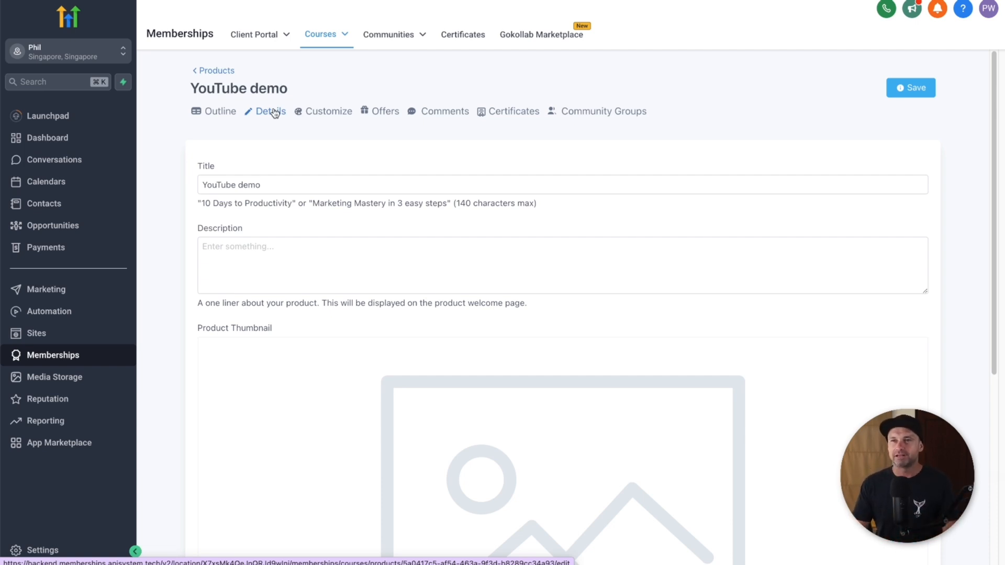
Step: Enter the product description 'Getting started with YouTube AI'
{"action": "left_click", "coordinate": [260, 248]}
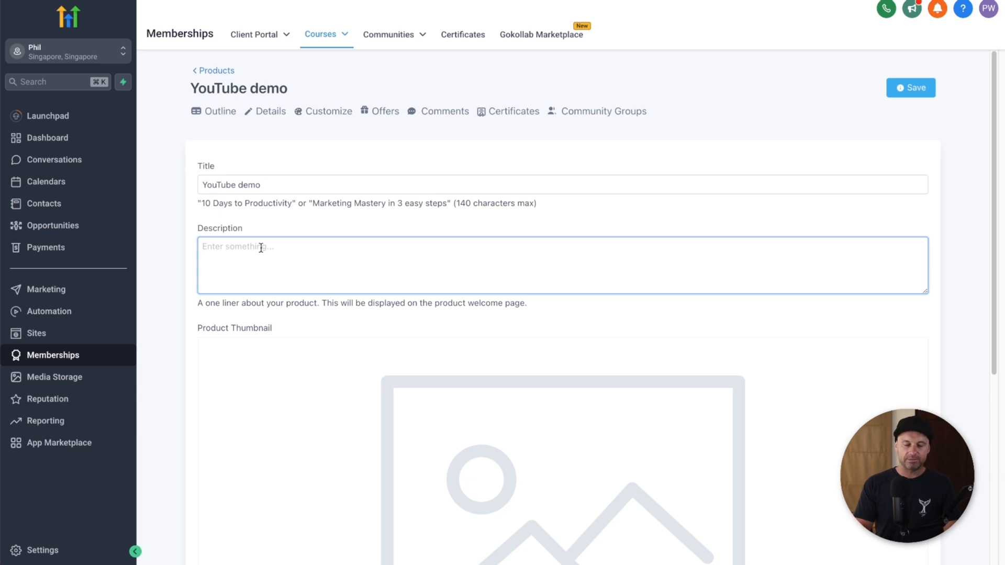
{"action": "type", "text": "Getting star"}
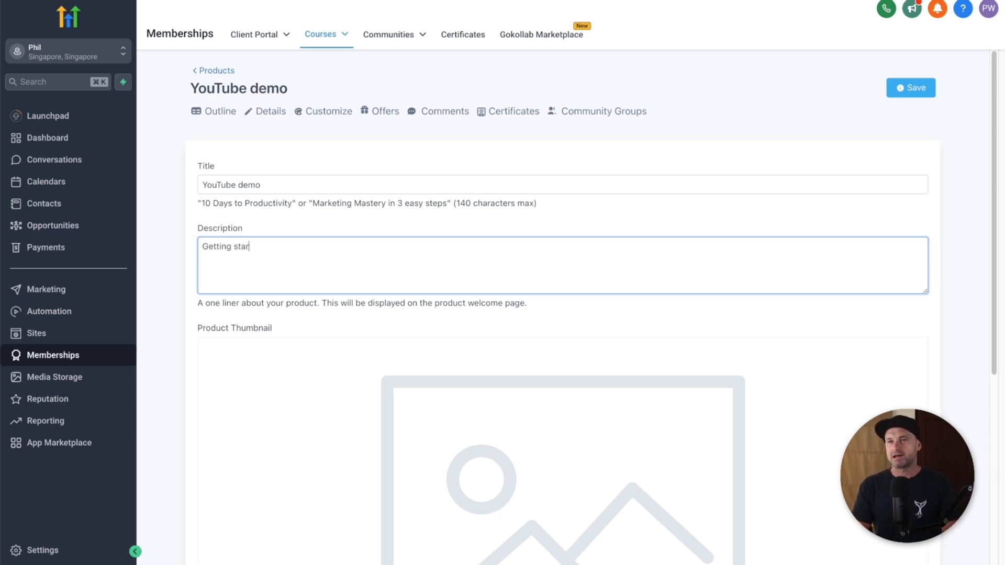
{"action": "type", "text": "ted with YouTube AIO"}
{"action": "scroll", "coordinate": [258, 352], "scroll_direction": "down", "scroll_amount": 4}
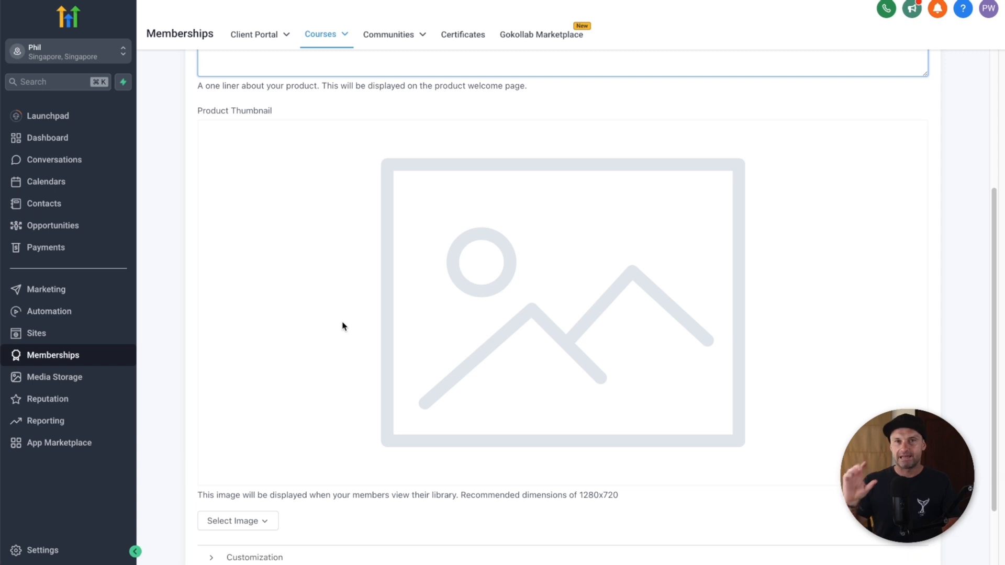
{"action": "scroll", "coordinate": [343, 327], "scroll_direction": "down", "scroll_amount": 2}
Step: Upload the YouTube Demo thumbnail image and save the product
{"action": "left_click", "coordinate": [246, 431]}
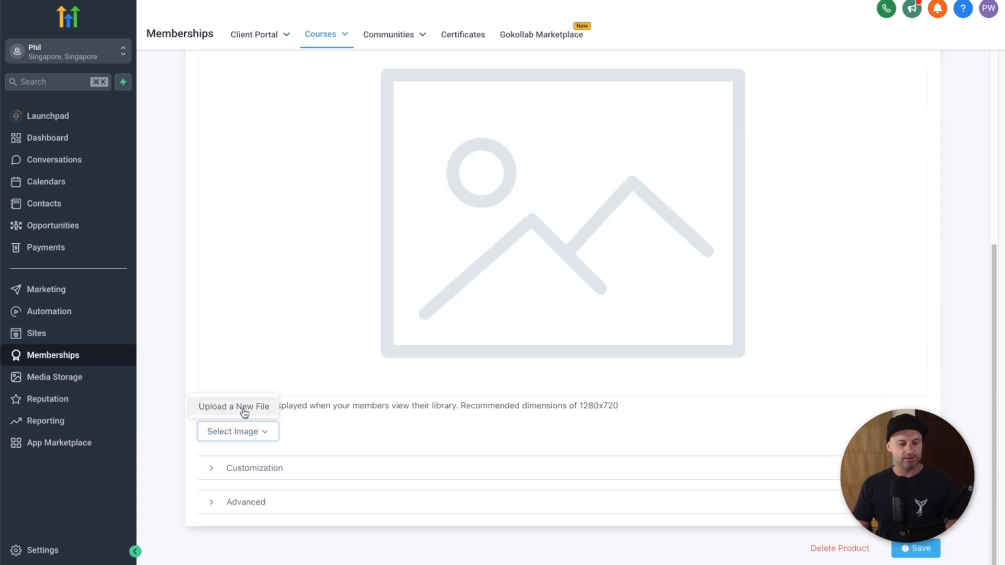
{"action": "left_click", "coordinate": [245, 413]}
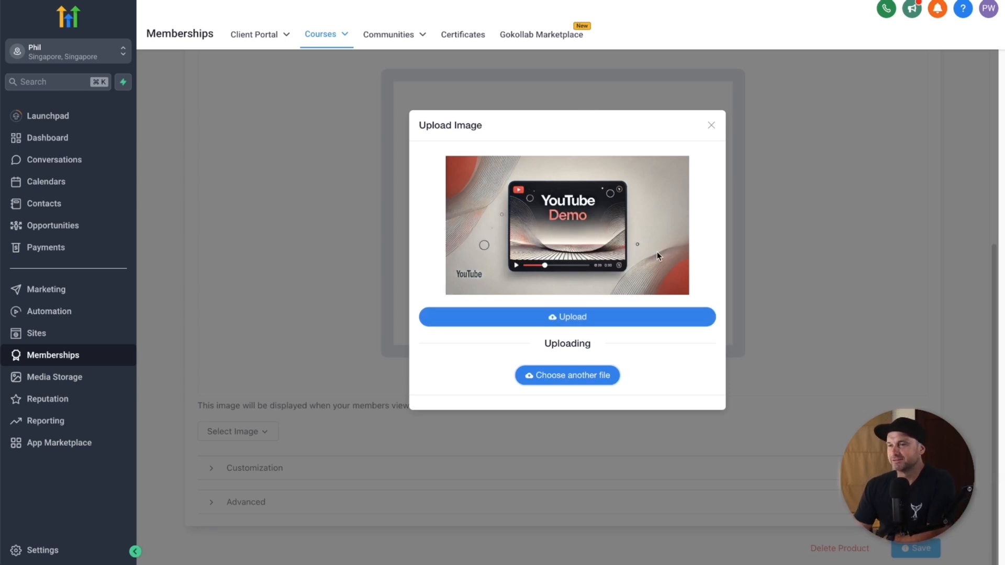
{"action": "left_click", "coordinate": [556, 320]}
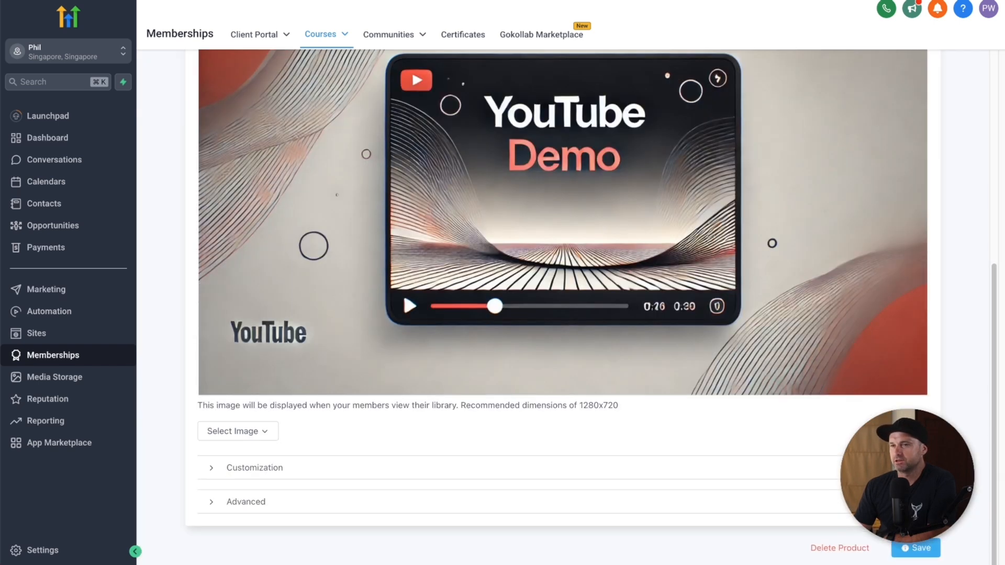
{"action": "left_click", "coordinate": [916, 548]}
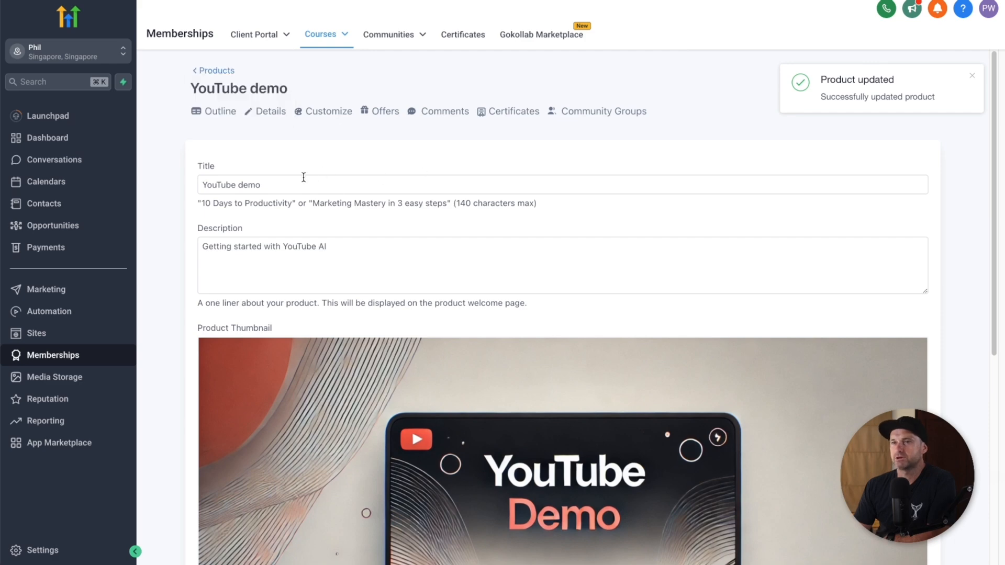
{"action": "scroll", "coordinate": [417, 399], "scroll_direction": "down", "scroll_amount": 7}
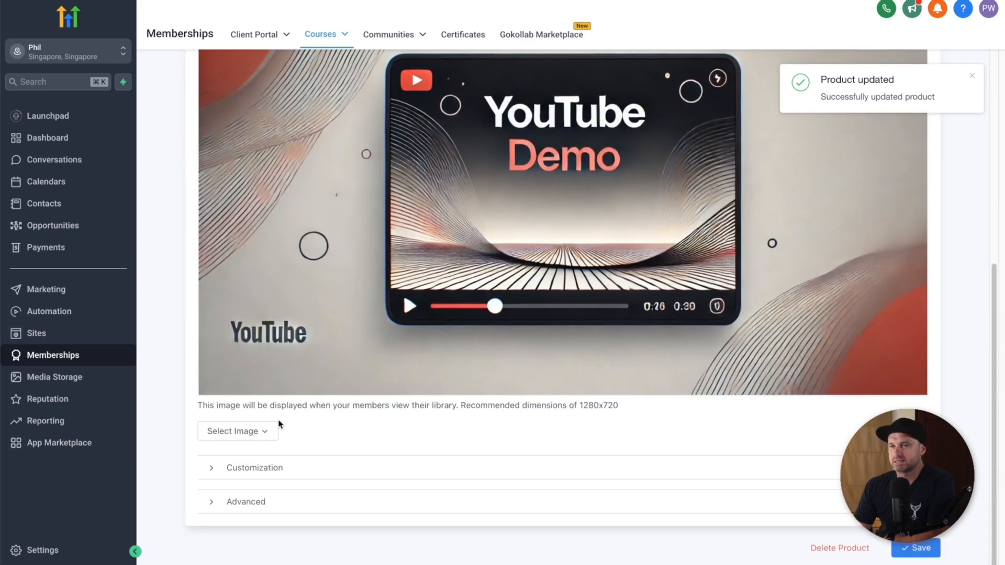
{"action": "left_click", "coordinate": [255, 468]}
Step: Edit the instructor heading and upload the instructor headshot photo
{"action": "scroll", "coordinate": [398, 479], "scroll_direction": "down", "scroll_amount": 8}
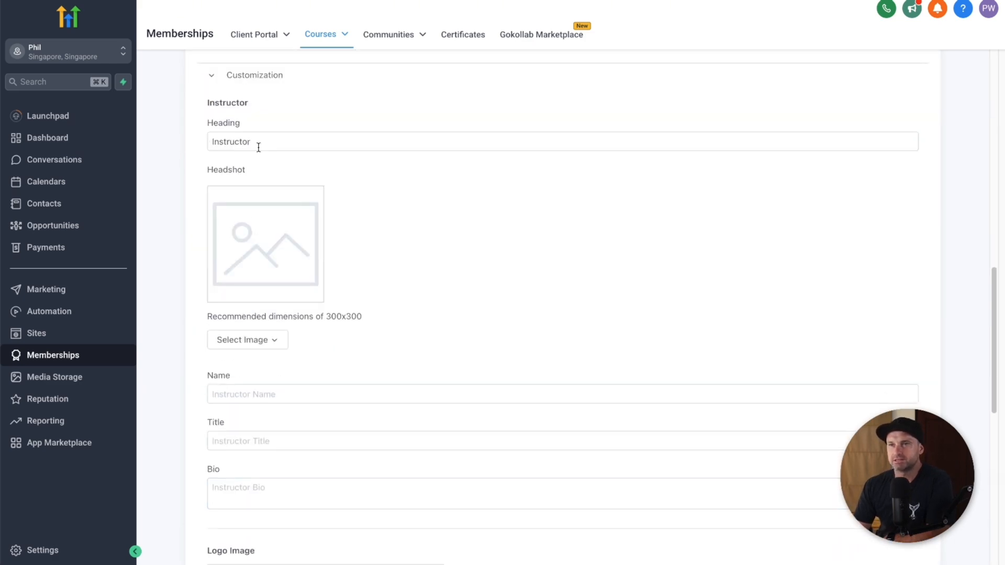
{"action": "scroll", "coordinate": [255, 155], "scroll_direction": "up", "scroll_amount": 1}
{"action": "double_click", "coordinate": [284, 180]}
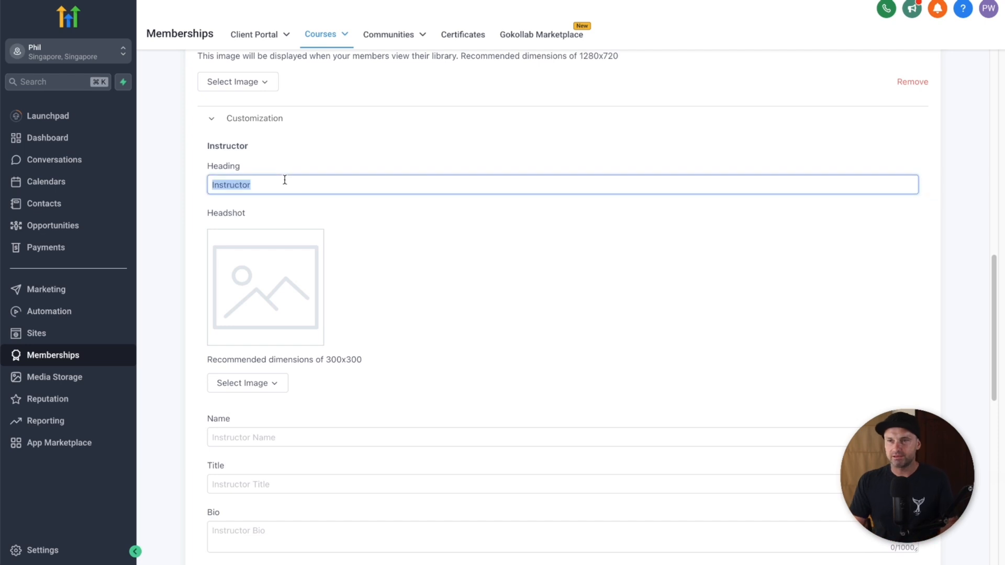
{"action": "type", "text": "PHil Wil"}
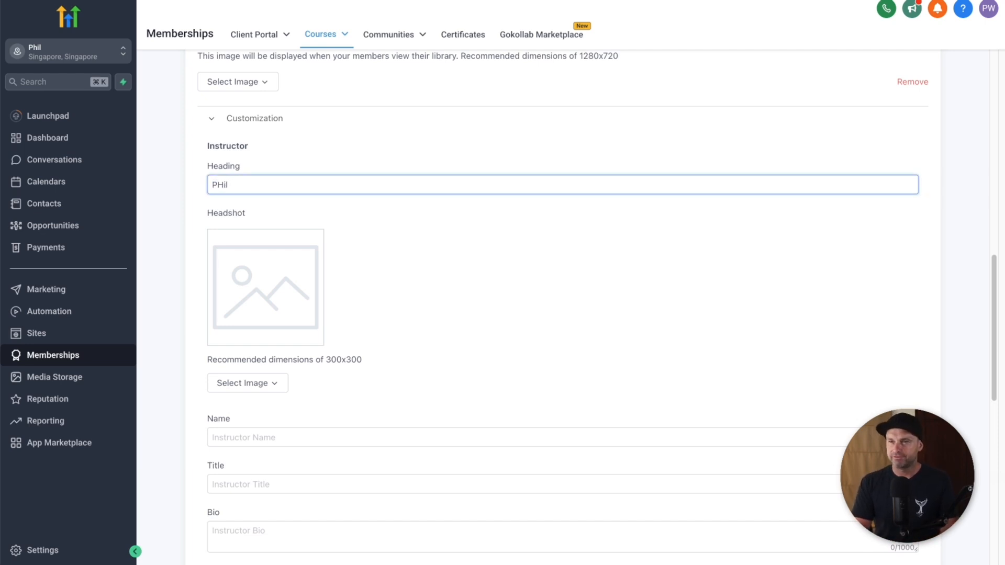
{"action": "type", "text": " Wilson"}
{"action": "left_click", "coordinate": [250, 317]}
{"action": "left_click", "coordinate": [243, 383]}
{"action": "left_click", "coordinate": [264, 410]}
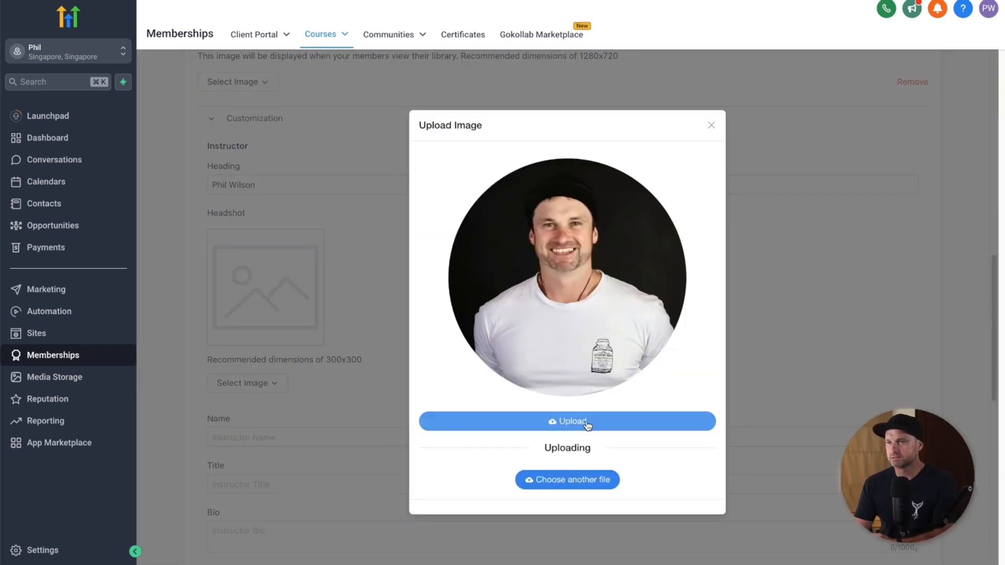
{"action": "left_click", "coordinate": [586, 422]}
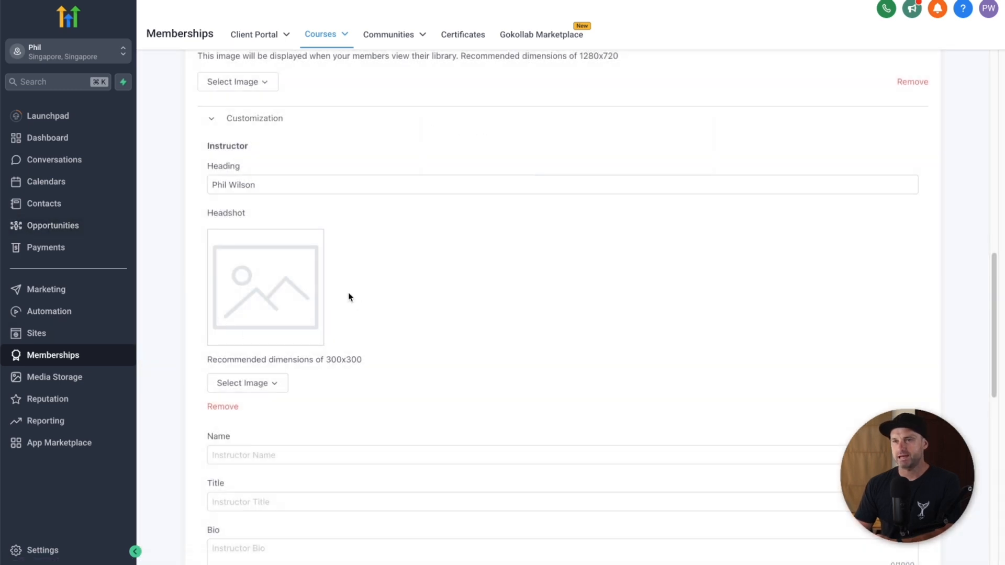
Step: Rewrite the instructor heading, then enter the instructor's name and title 'Funnel Scene Marketing Guy'
{"action": "left_click", "coordinate": [332, 448]}
{"action": "triple_click", "coordinate": [253, 185]}
{"action": "type", "text": "Y"}
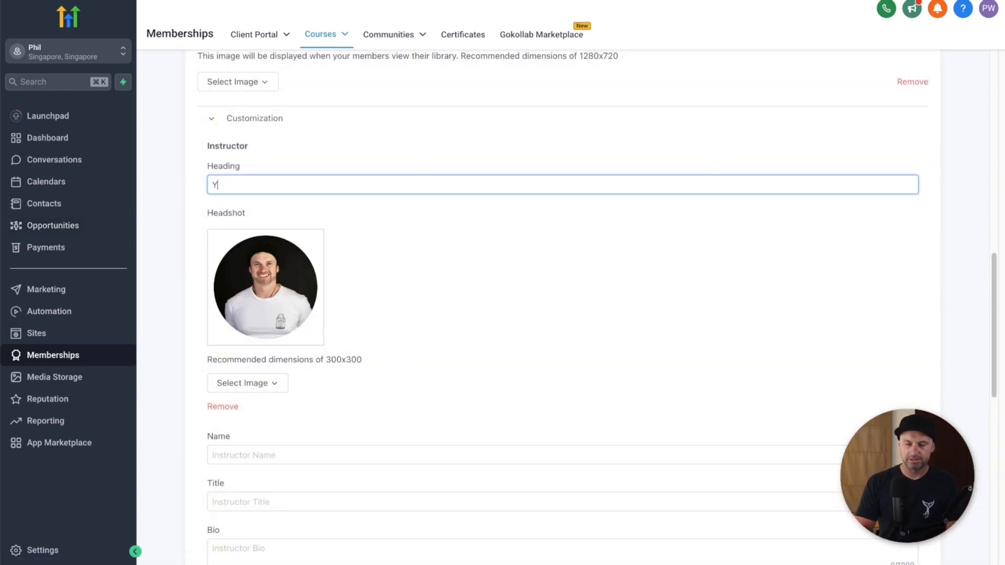
{"action": "type", "text": "our Instructor"}
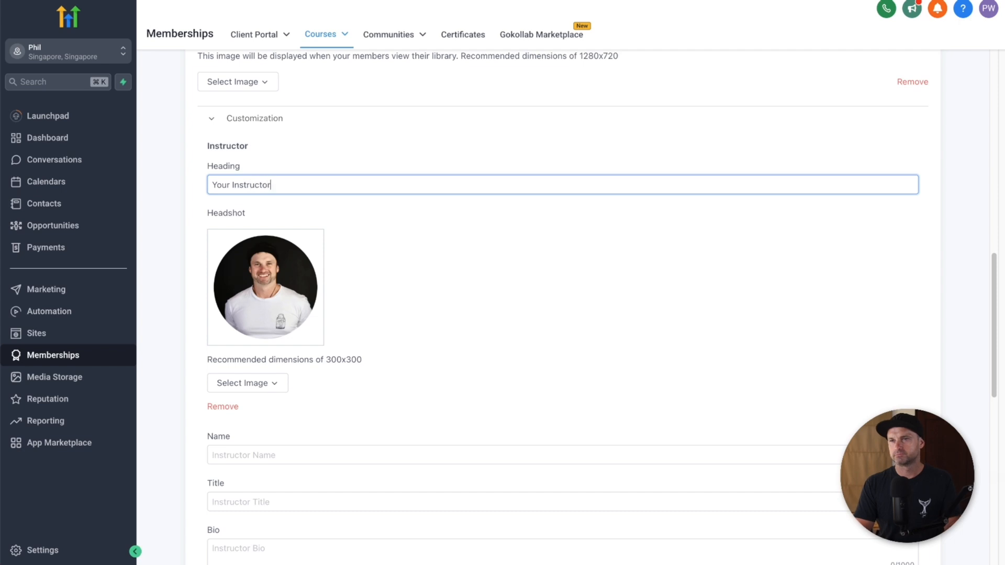
{"action": "left_click", "coordinate": [258, 454]}
{"action": "type", "text": "Phil Wilson"}
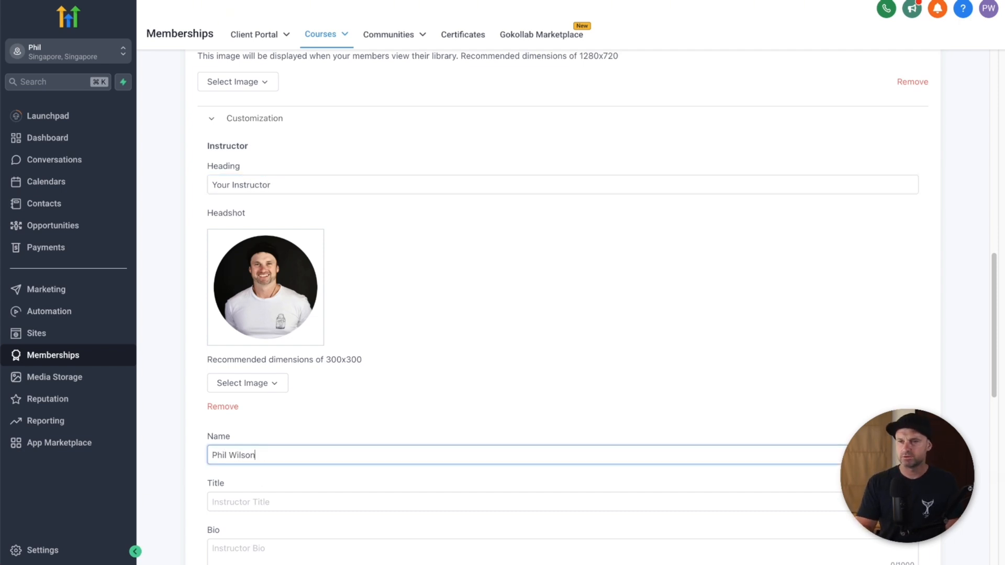
{"action": "key", "text": "Tab"}
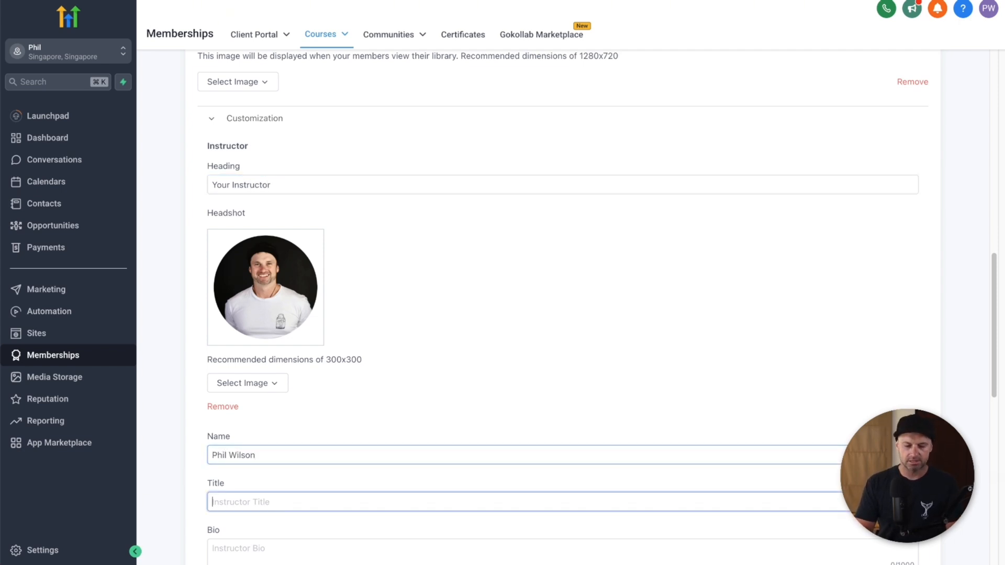
{"action": "type", "text": "Funnel Scene Market"}
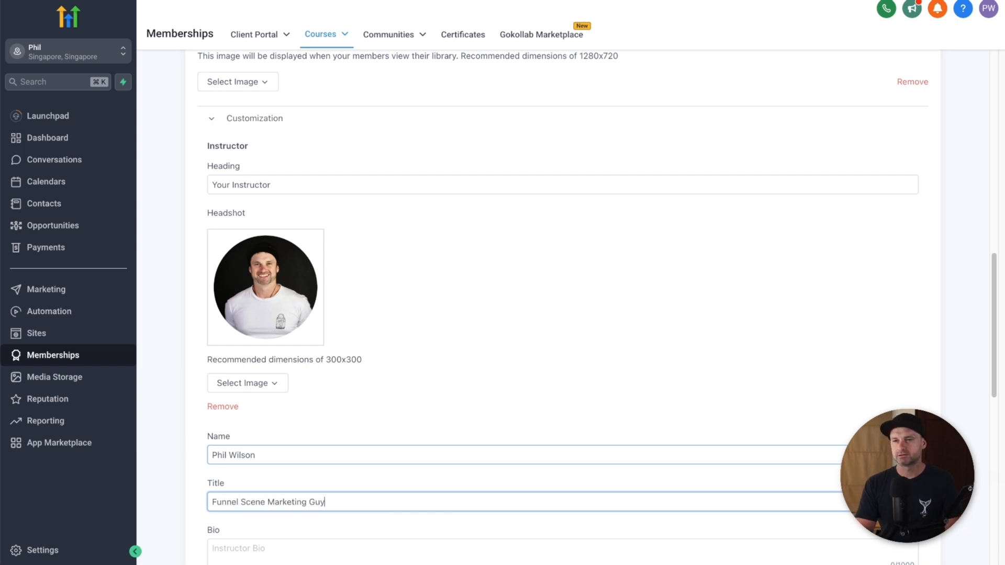
{"action": "type", "text": "ing Guy"}
Step: Write the bio 'I help people grow their businesses online using marketing software and AI' and save
{"action": "scroll", "coordinate": [258, 465], "scroll_direction": "down", "scroll_amount": 1}
{"action": "left_click", "coordinate": [258, 524]}
{"action": "type", "text": "I help people mak"}
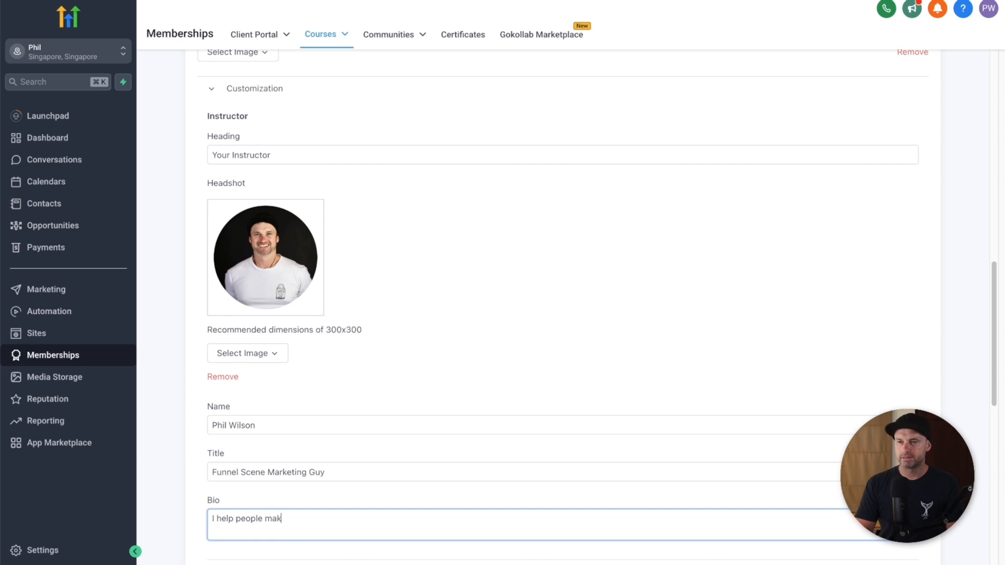
{"action": "key", "text": "BackSpace"}
{"action": "key", "text": "BackSpace"}
{"action": "key", "text": "BackSpace"}
{"action": "key", "text": "BackSpace"}
{"action": "type", "text": "gr"}
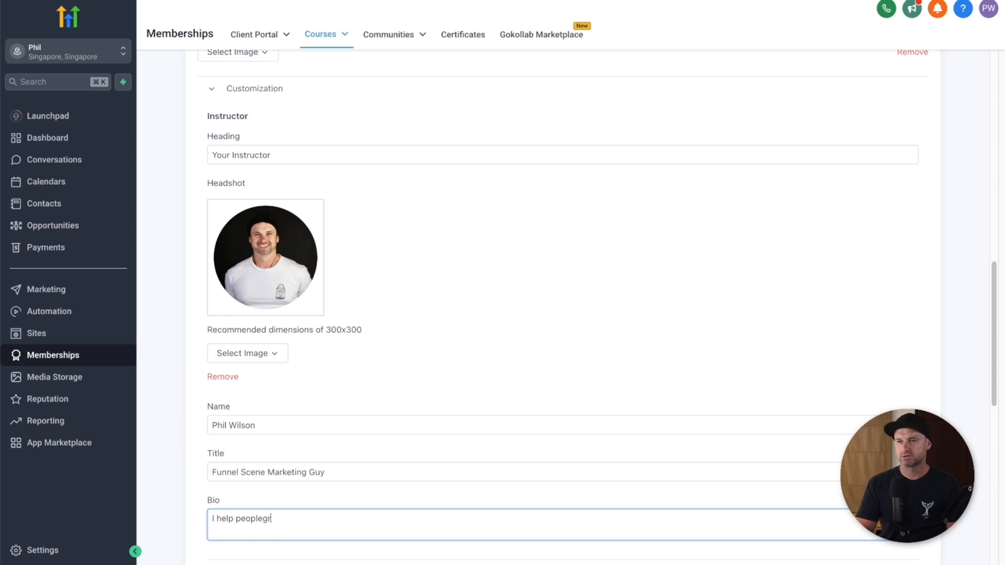
{"action": "type", "text": "owt httheir businesses online using marketing software n"}
{"action": "type", "text": "d AI"}
{"action": "scroll", "coordinate": [541, 399], "scroll_direction": "down", "scroll_amount": 7}
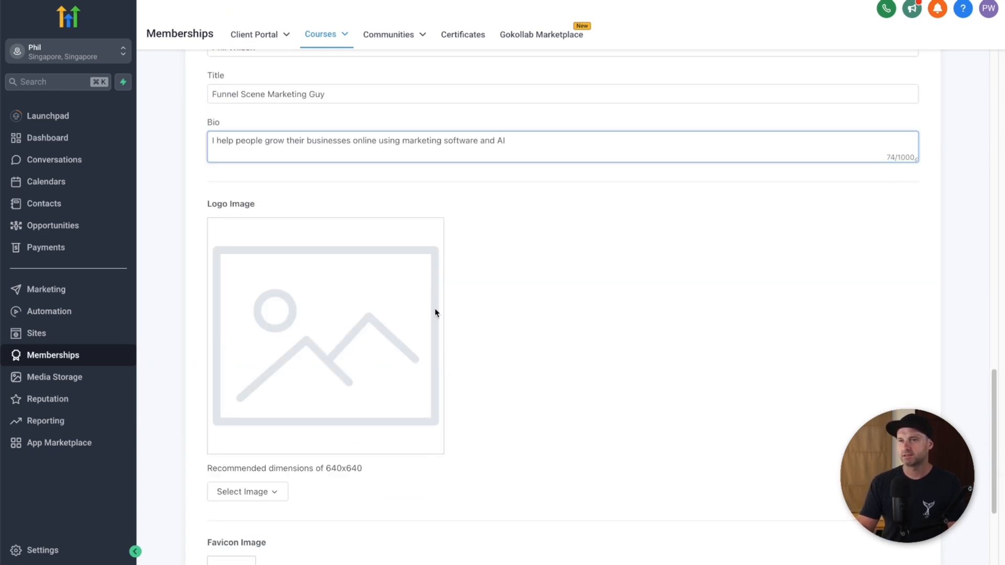
{"action": "scroll", "coordinate": [348, 355], "scroll_direction": "down", "scroll_amount": 4}
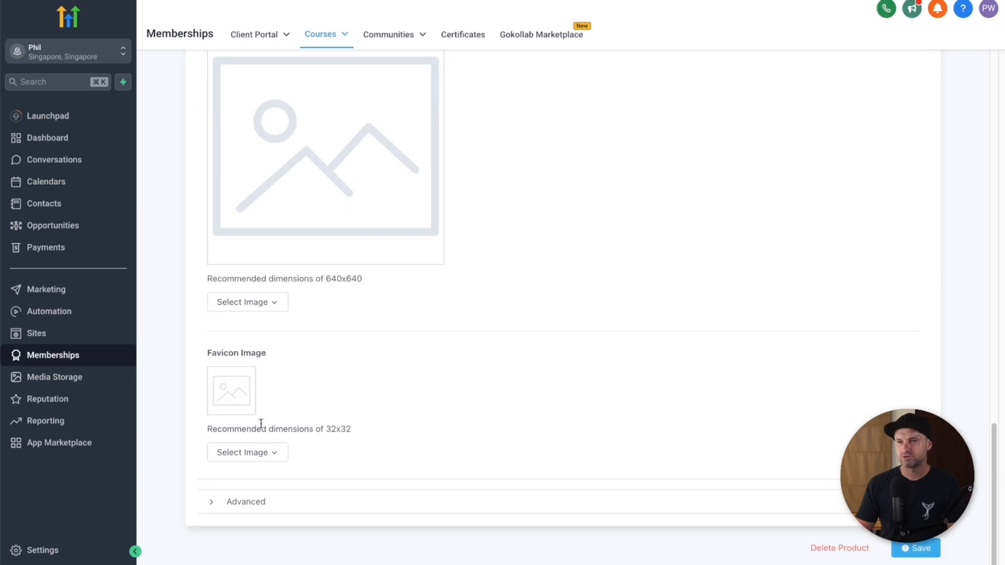
{"action": "left_click", "coordinate": [912, 548]}
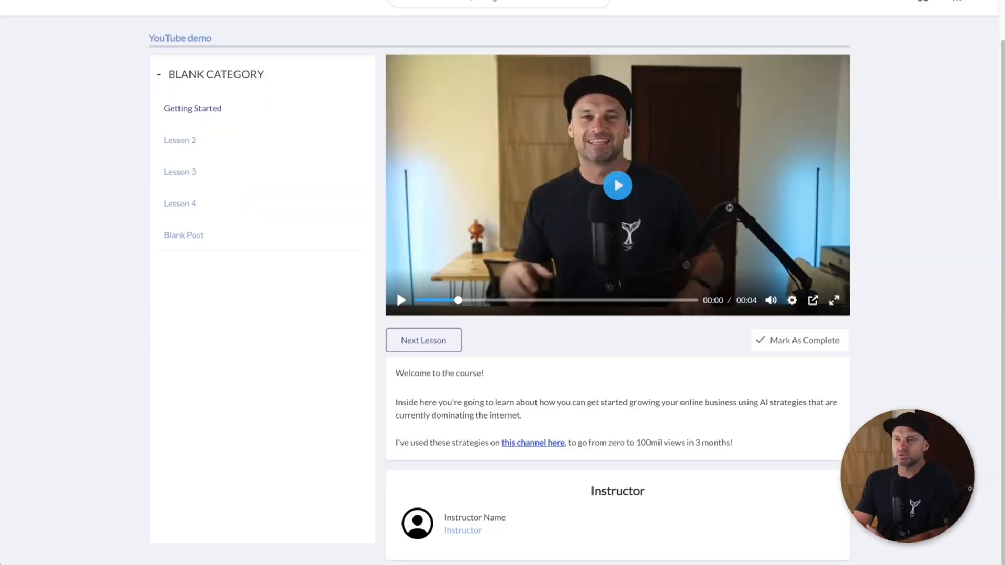
{"action": "key", "text": "super+r"}
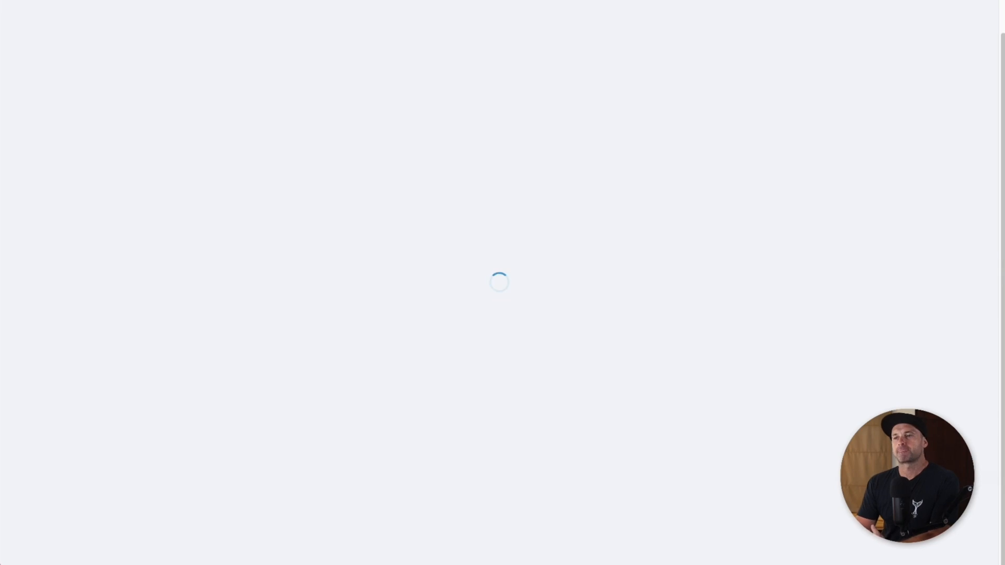
{"action": "scroll", "coordinate": [557, 332], "scroll_direction": "down", "scroll_amount": 2}
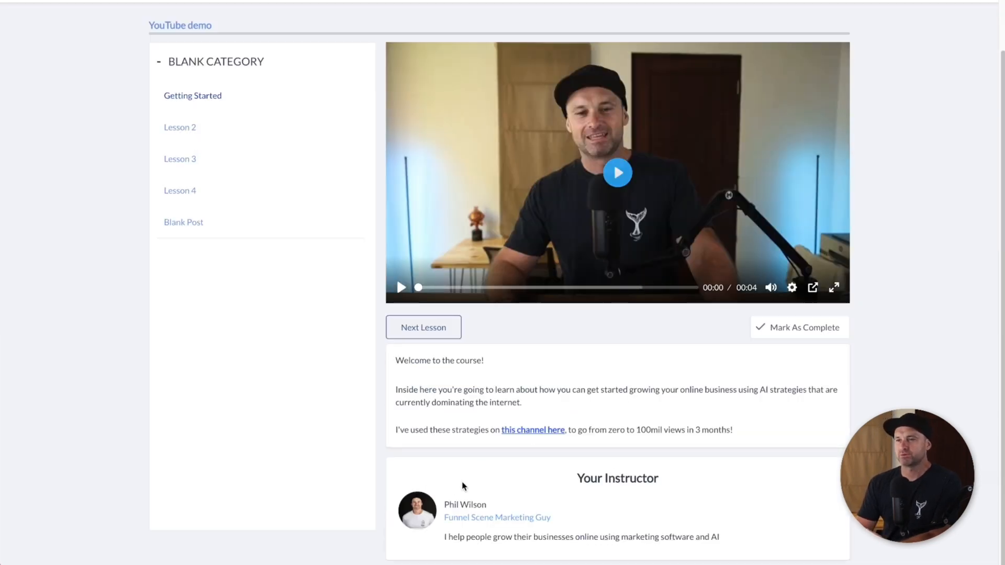
{"action": "mouse_move", "coordinate": [721, 537]}
{"action": "left_mouse_down"}
{"action": "mouse_move", "coordinate": [440, 529]}
{"action": "mouse_move", "coordinate": [410, 502]}
{"action": "mouse_move", "coordinate": [726, 539]}
{"action": "left_mouse_up"}
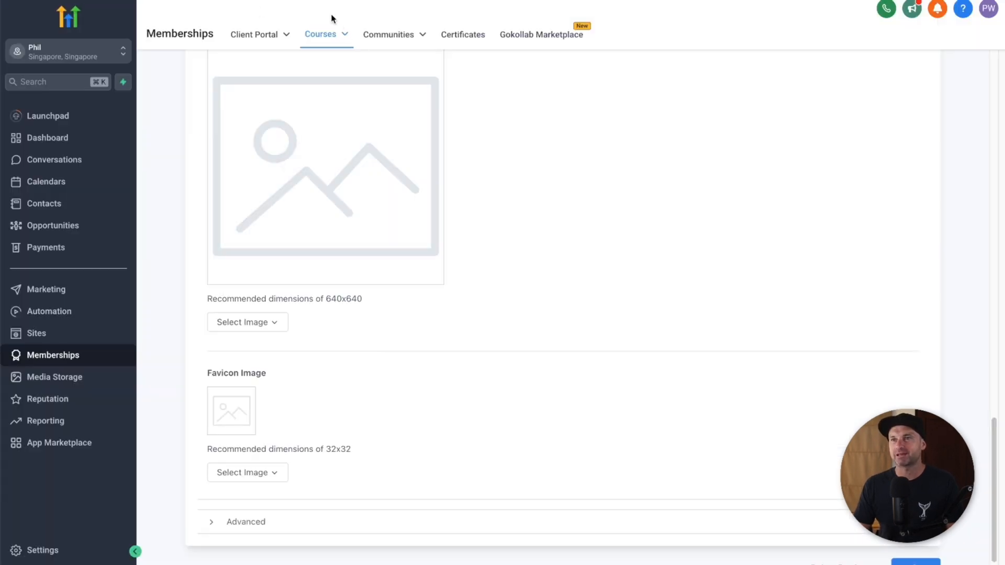
Step: Paste the rule .lesson-instructor-card { display: none; } into Advanced Custom CSS and save
{"action": "scroll", "coordinate": [326, 345], "scroll_direction": "down", "scroll_amount": 1}
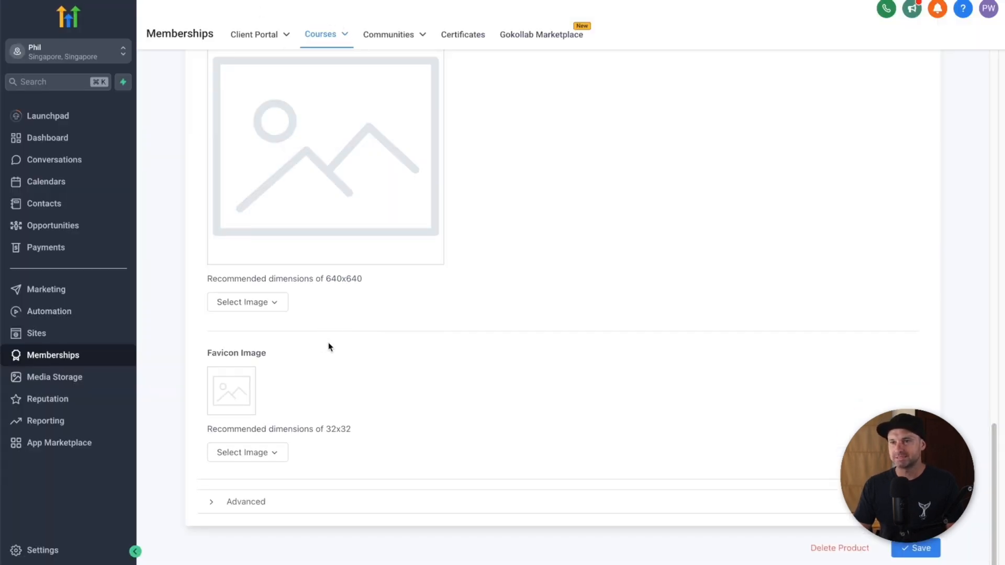
{"action": "left_click", "coordinate": [288, 497]}
{"action": "scroll", "coordinate": [291, 474], "scroll_direction": "down", "scroll_amount": 8}
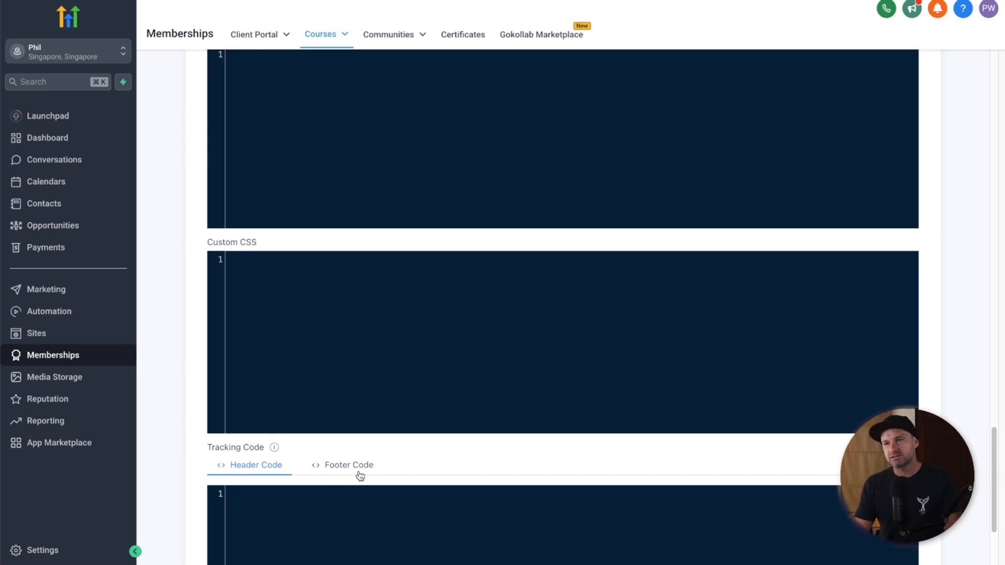
{"action": "scroll", "coordinate": [347, 372], "scroll_direction": "up", "scroll_amount": 1}
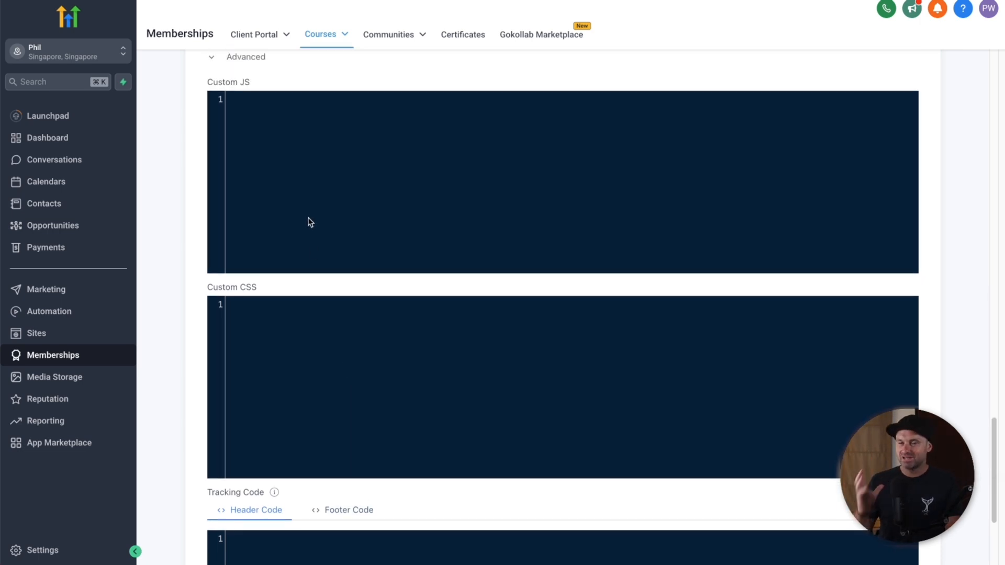
{"action": "left_click", "coordinate": [299, 355]}
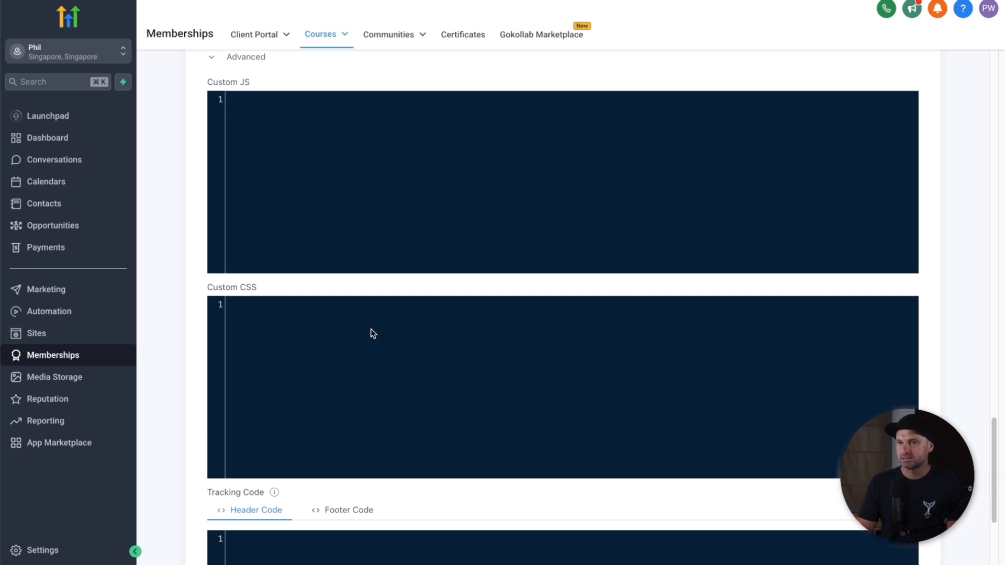
{"action": "type", "text": ".lesson-instructor-card {     display: none; }"}
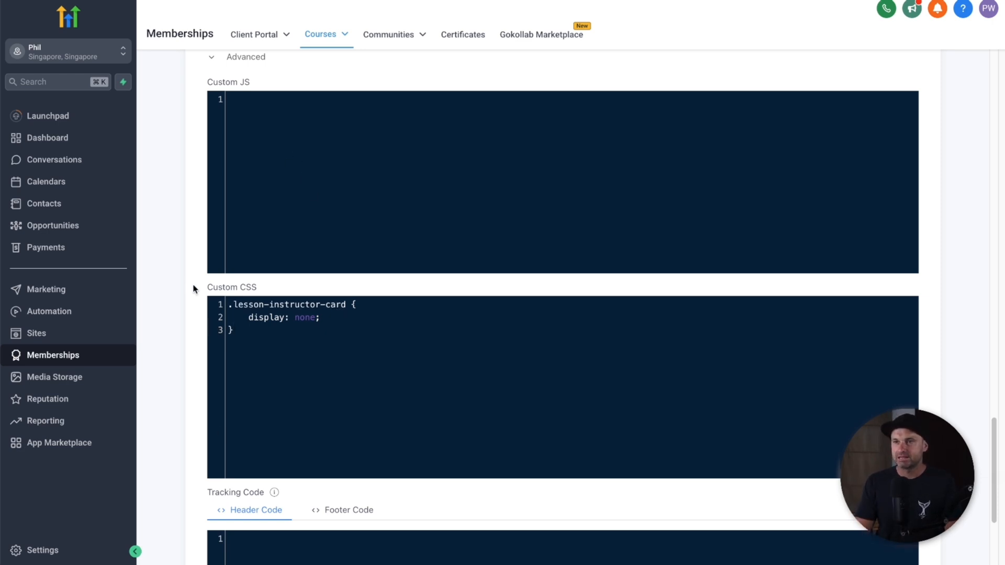
{"action": "scroll", "coordinate": [562, 314], "scroll_direction": "down", "scroll_amount": 4}
{"action": "left_click", "coordinate": [915, 548]}
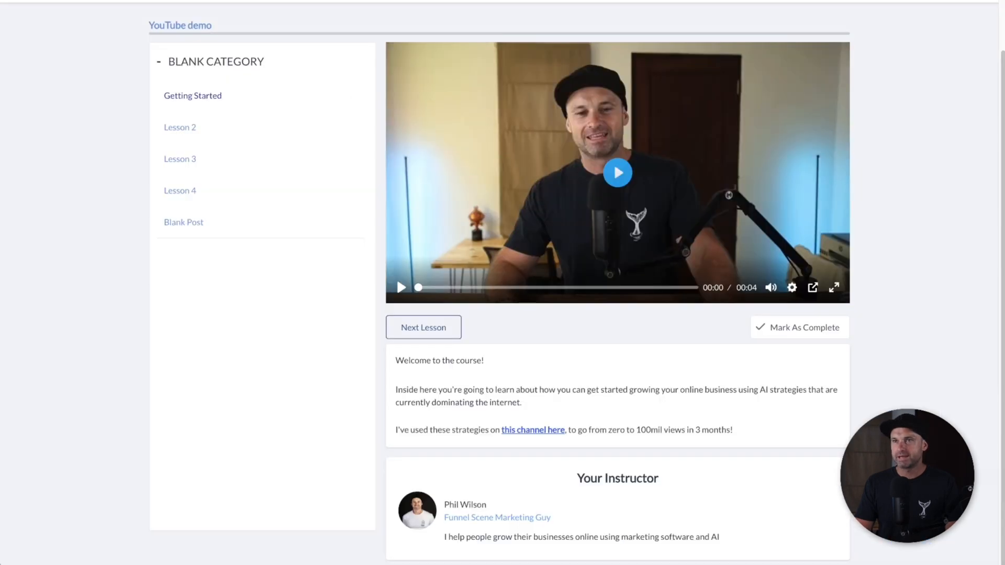
Step: Reload the lesson preview to confirm the instructor card is hidden, then view the course Outline
{"action": "key", "text": "super+r"}
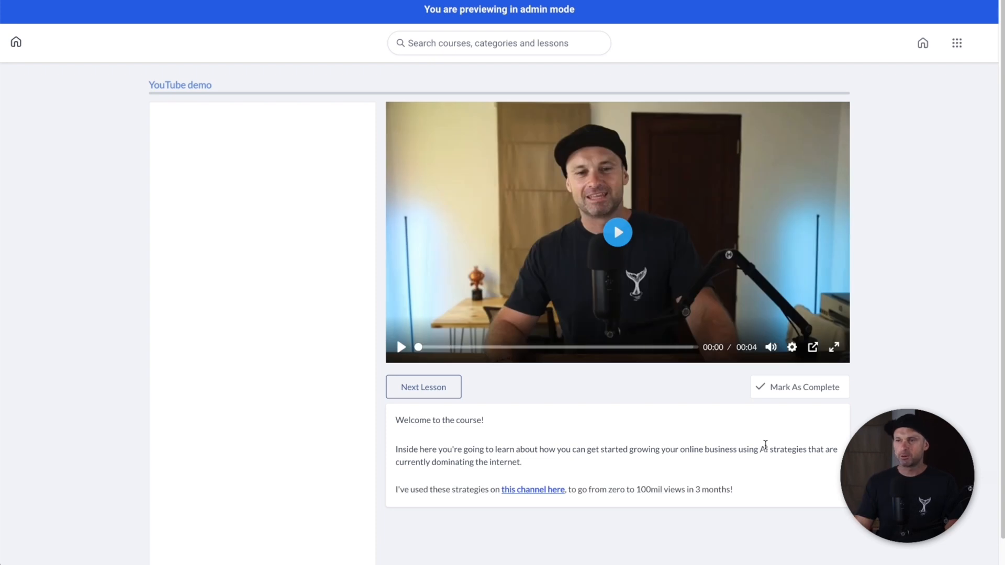
{"action": "scroll", "coordinate": [765, 444], "scroll_direction": "down", "scroll_amount": 1}
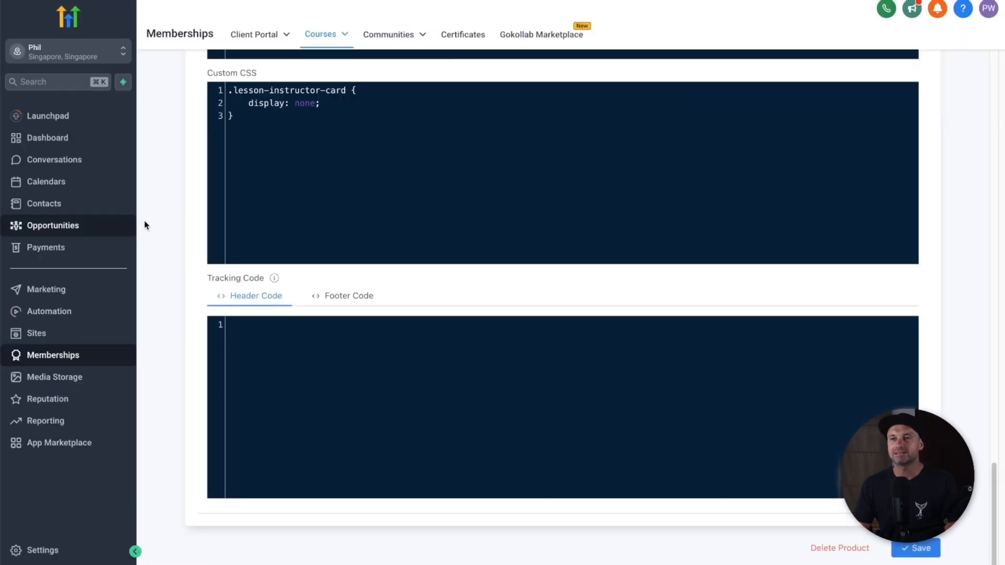
{"action": "scroll", "coordinate": [153, 215], "scroll_direction": "up", "scroll_amount": 15}
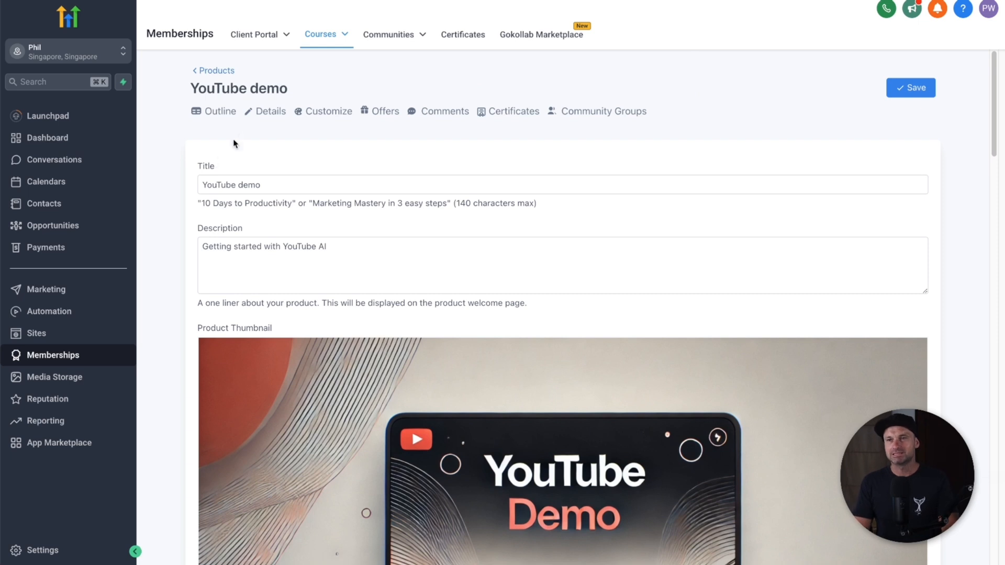
{"action": "left_click", "coordinate": [231, 112]}
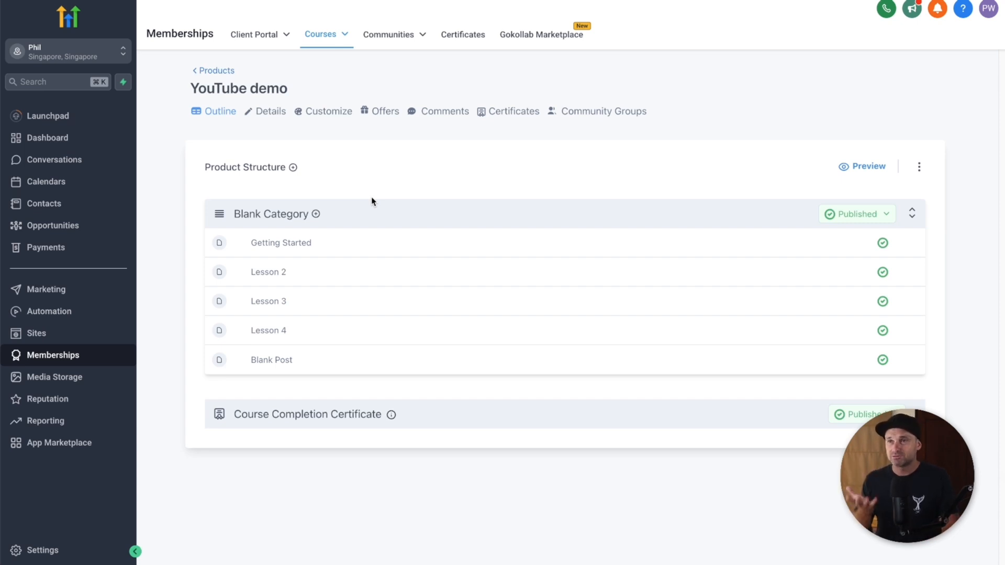
Step: Start a new offer titled 'YouTube Demo Free' for the YouTube demo product
{"action": "left_click", "coordinate": [376, 110]}
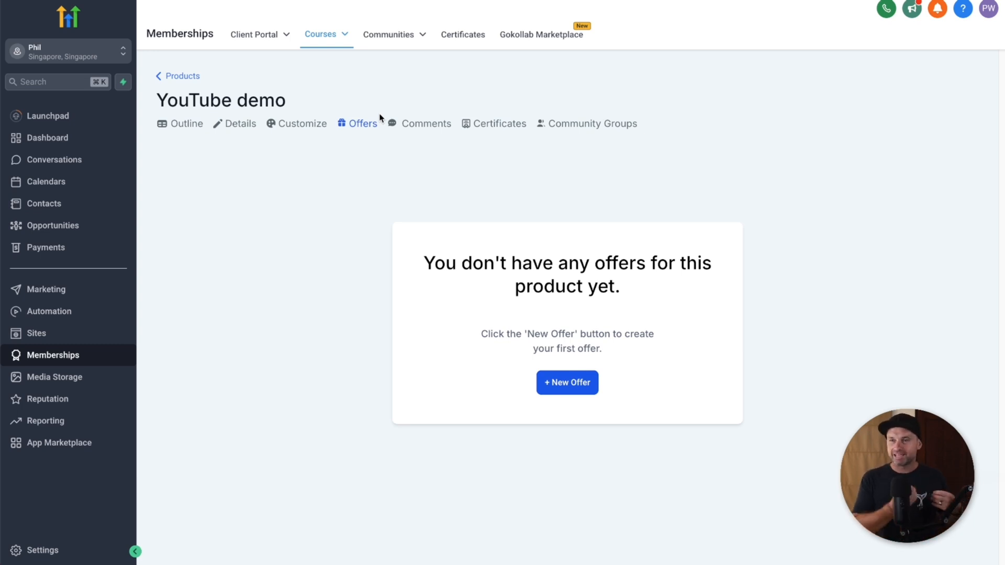
{"action": "left_click_drag", "start_coordinate": [684, 298], "coordinate": [417, 266]}
{"action": "left_click", "coordinate": [435, 259]}
{"action": "left_click", "coordinate": [562, 381]}
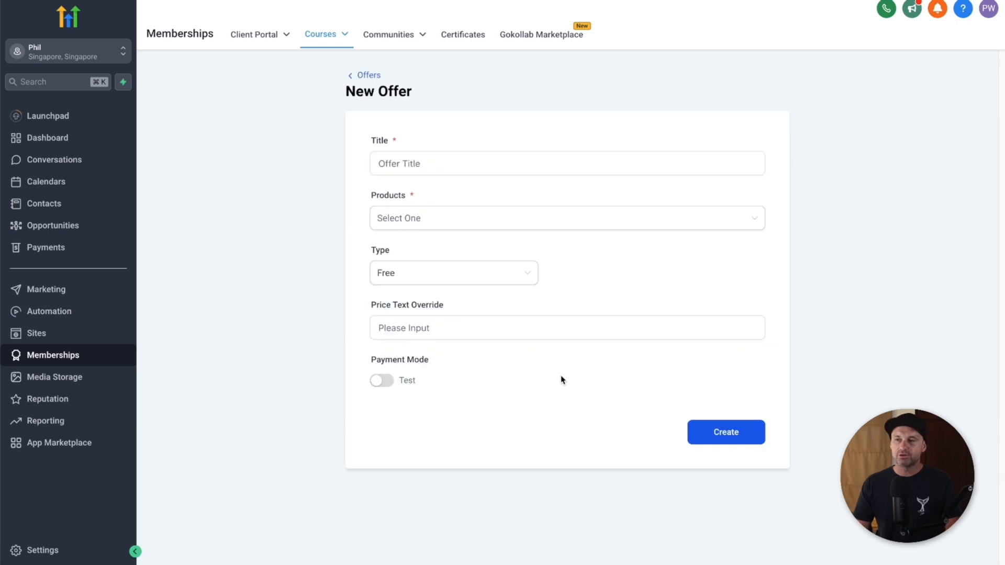
{"action": "left_click", "coordinate": [414, 163]}
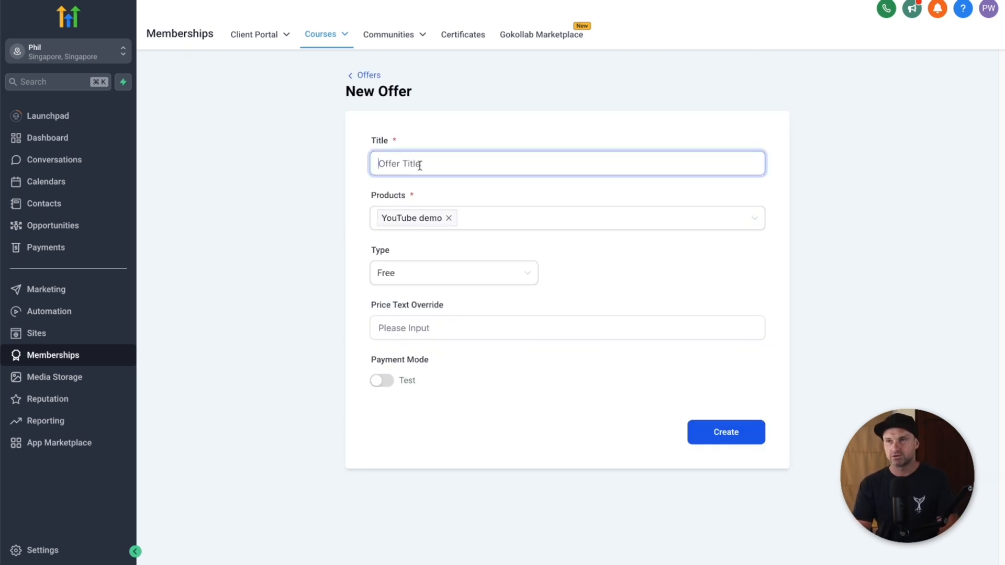
{"action": "type", "text": "YouTube Demo Free"}
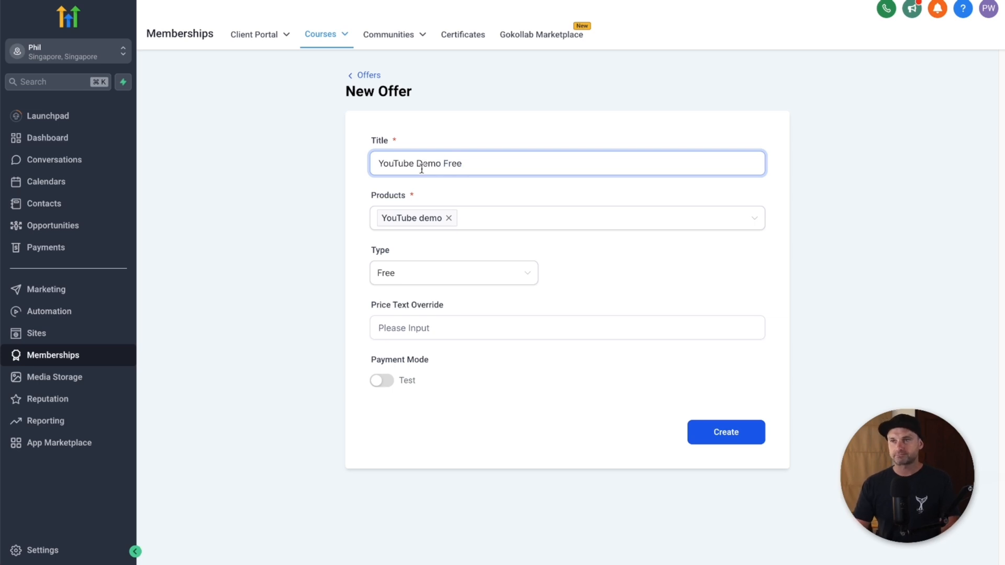
{"action": "left_click", "coordinate": [482, 226]}
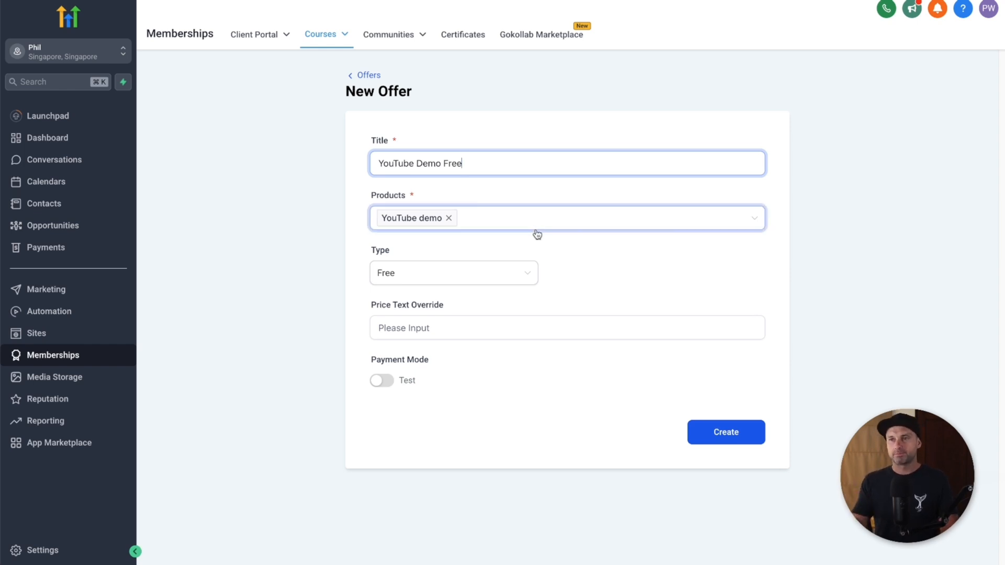
Step: Keep the offer type Free and set the price text override to 'YouTube Demo Course'
{"action": "left_click", "coordinate": [404, 282]}
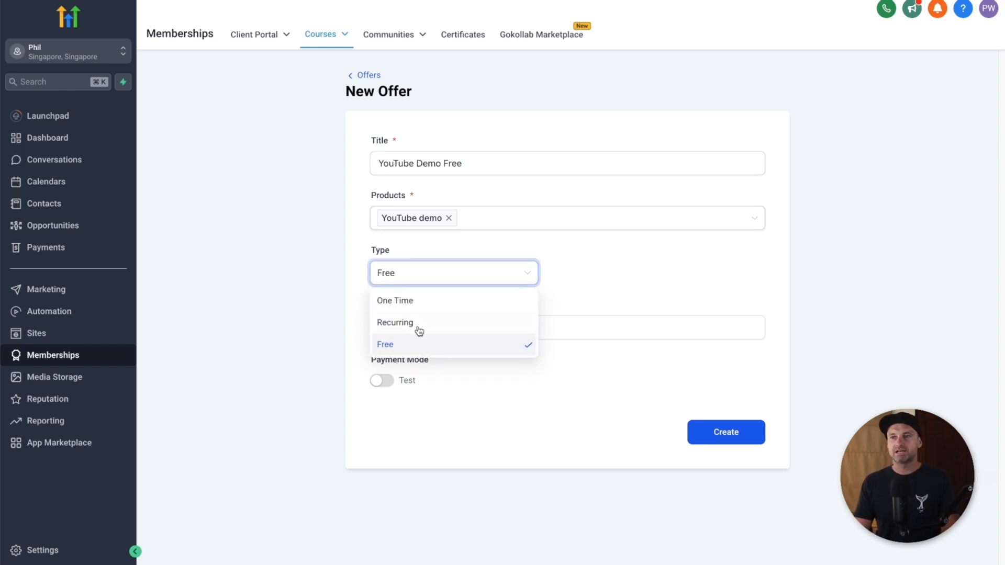
{"action": "left_click", "coordinate": [581, 255]}
{"action": "left_click", "coordinate": [512, 276]}
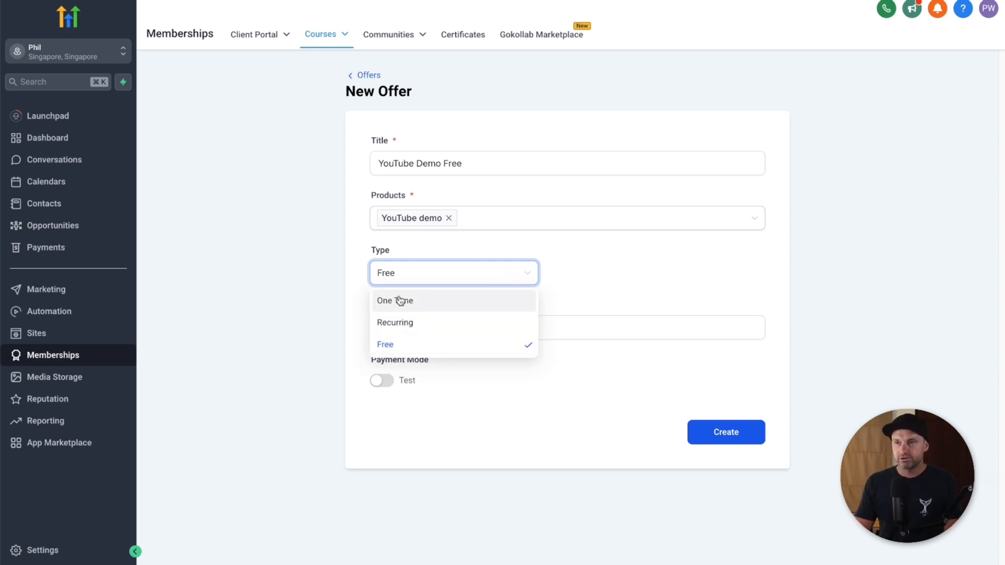
{"action": "left_click", "coordinate": [582, 296]}
{"action": "left_click", "coordinate": [415, 320]}
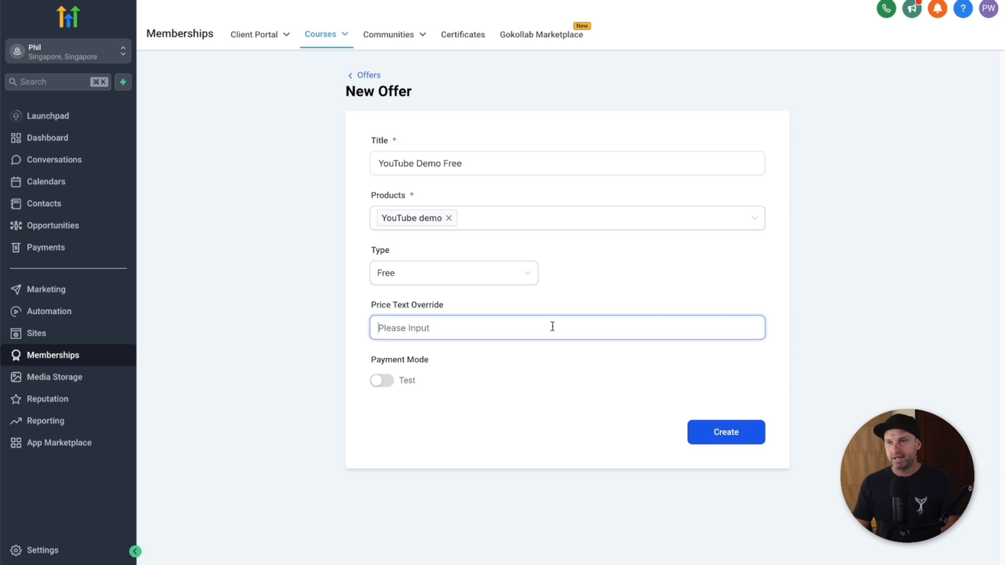
{"action": "type", "text": "YouTube Demo Course"}
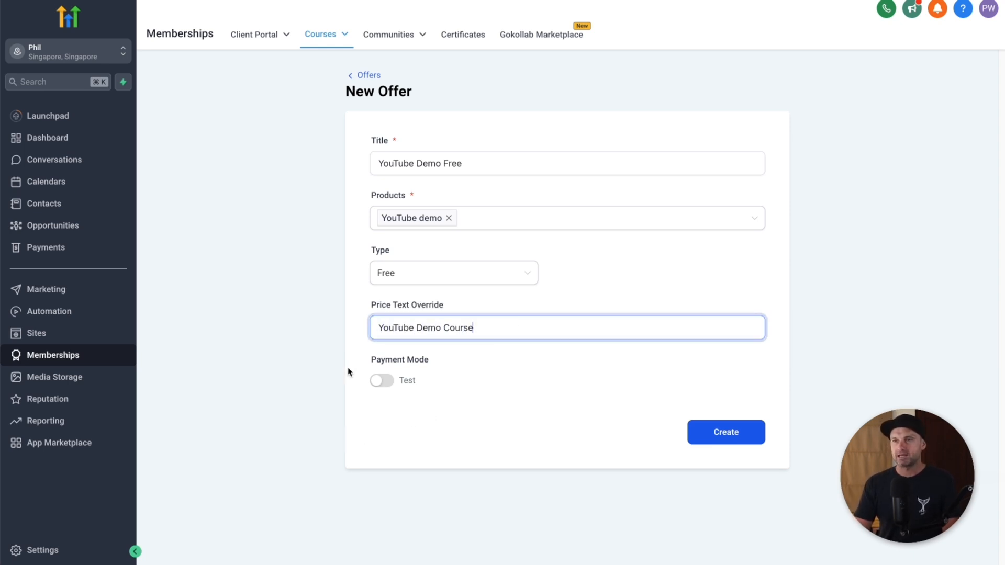
{"action": "left_click", "coordinate": [560, 474]}
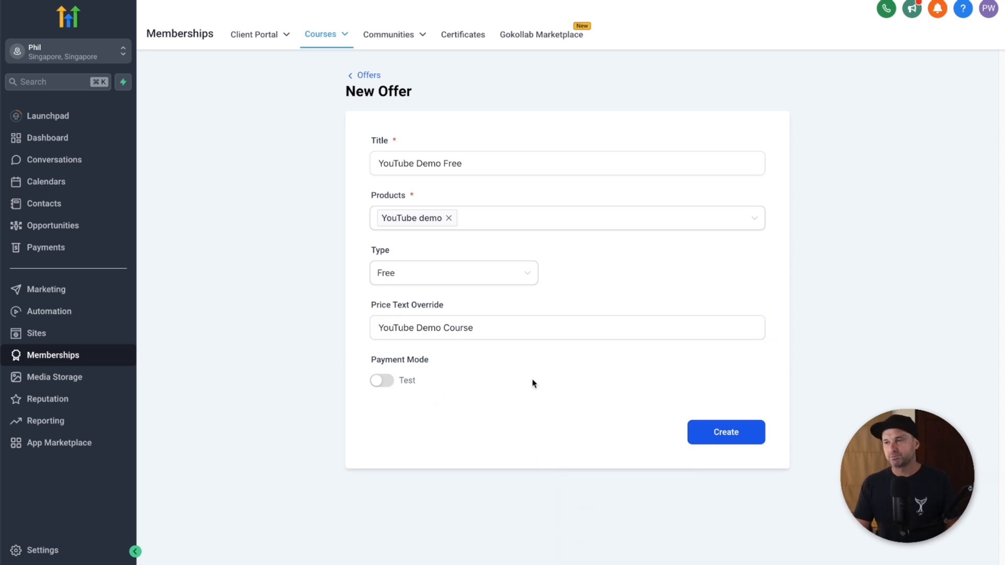
Step: Create the YouTube Demo Free offer, set its status to Published, and save
{"action": "left_click", "coordinate": [724, 436]}
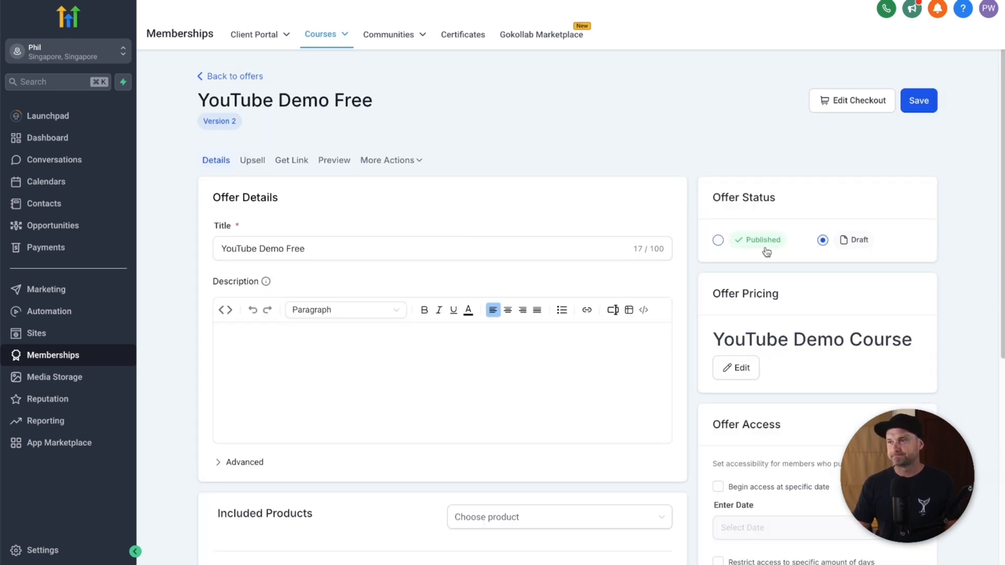
{"action": "left_click", "coordinate": [717, 239]}
{"action": "left_click", "coordinate": [918, 101]}
{"action": "scroll", "coordinate": [620, 339], "scroll_direction": "down", "scroll_amount": 6}
{"action": "scroll", "coordinate": [621, 339], "scroll_direction": "up", "scroll_amount": 6}
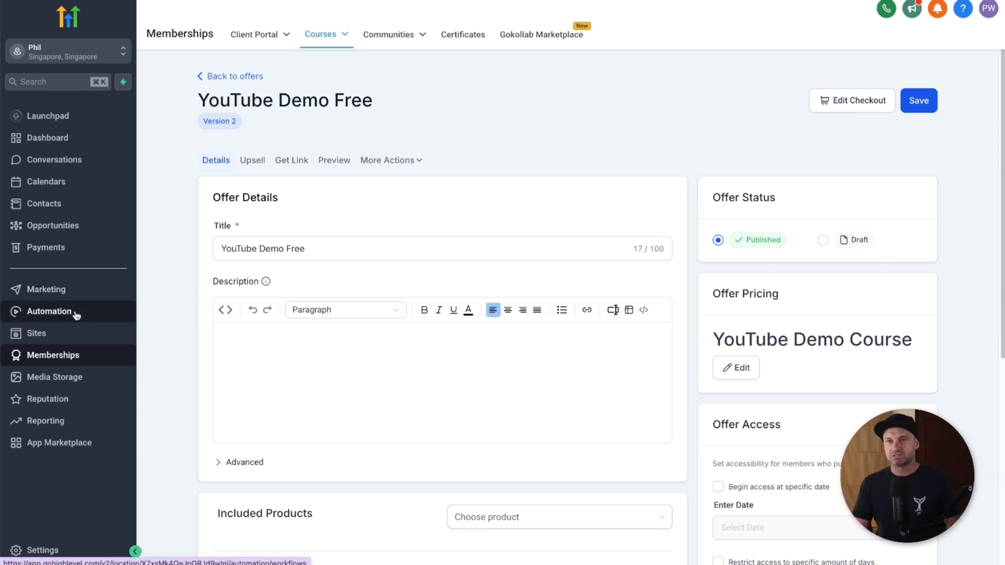
Step: From Funnels, open the YouTube Demo Course funnel and edit its YouTube Optin step
{"action": "left_click", "coordinate": [38, 333]}
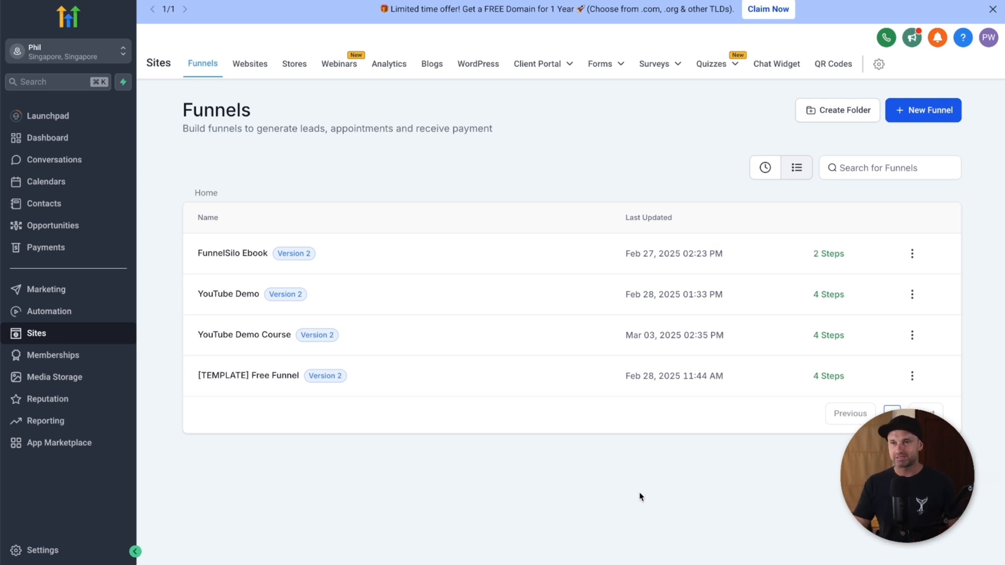
{"action": "left_click", "coordinate": [265, 336]}
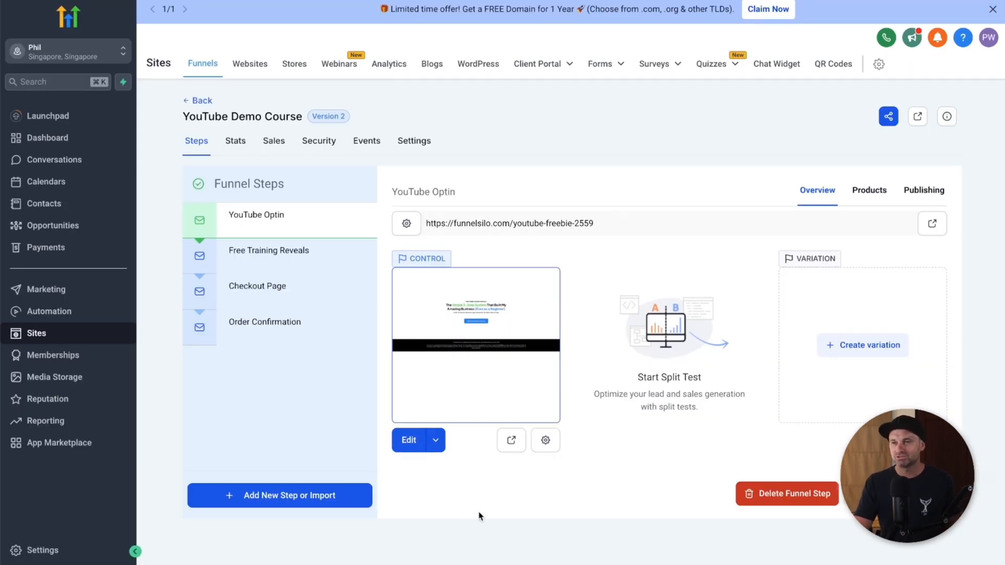
{"action": "left_click", "coordinate": [408, 441]}
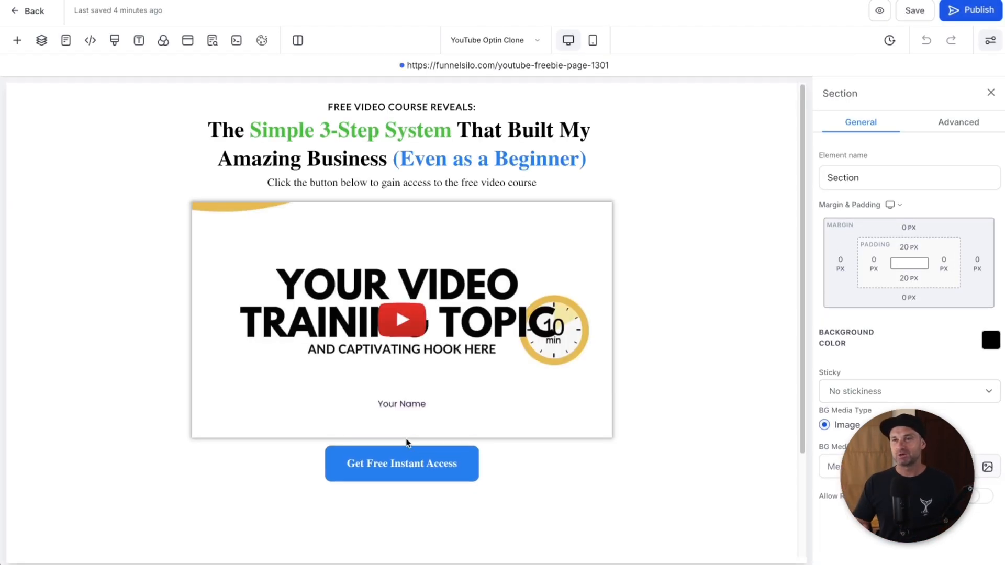
Step: Connect the optin popup's form to the YouTube Demo Course form and publish the page
{"action": "left_click", "coordinate": [188, 42]}
{"action": "left_click", "coordinate": [414, 344]}
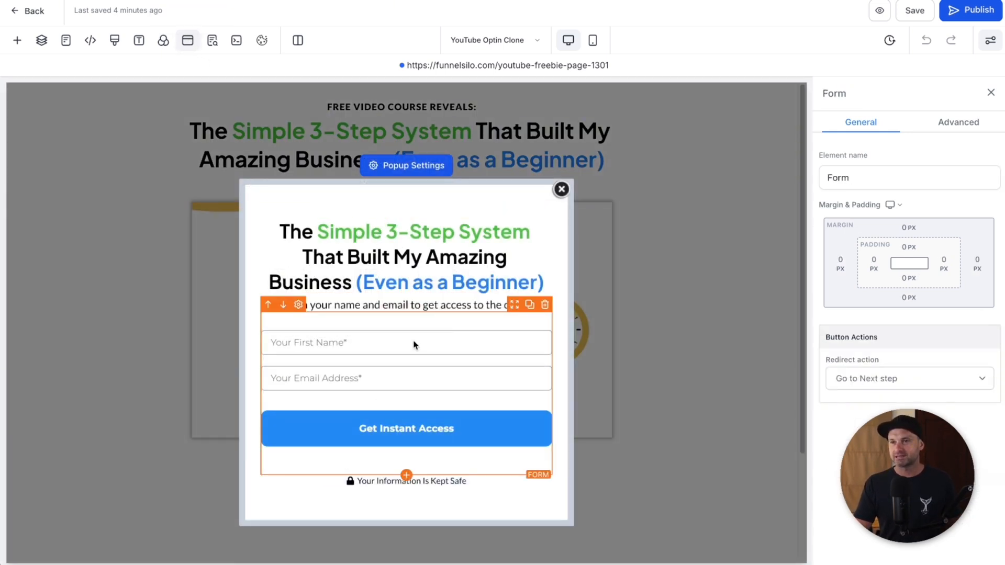
{"action": "left_click", "coordinate": [905, 343]}
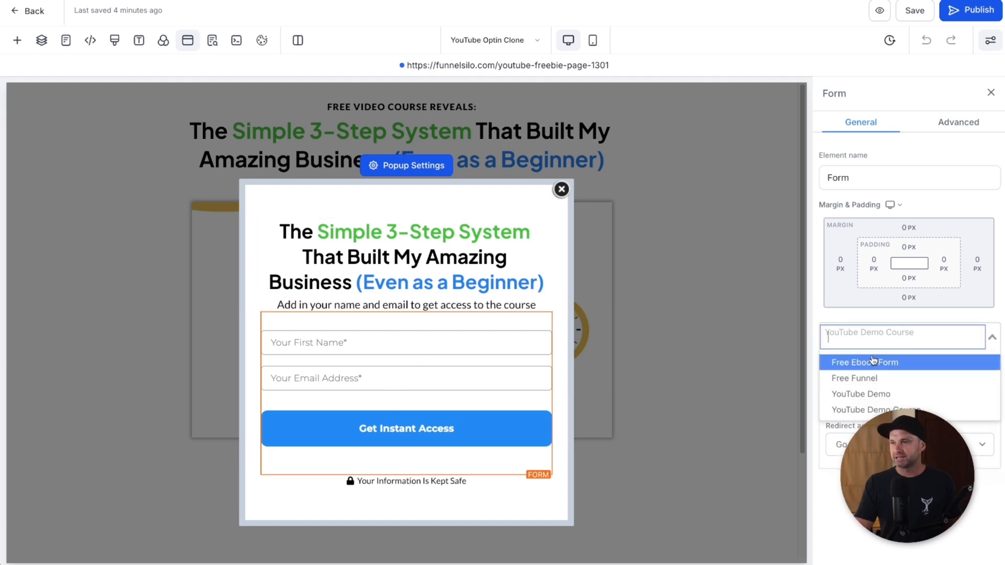
{"action": "left_click", "coordinate": [916, 409]}
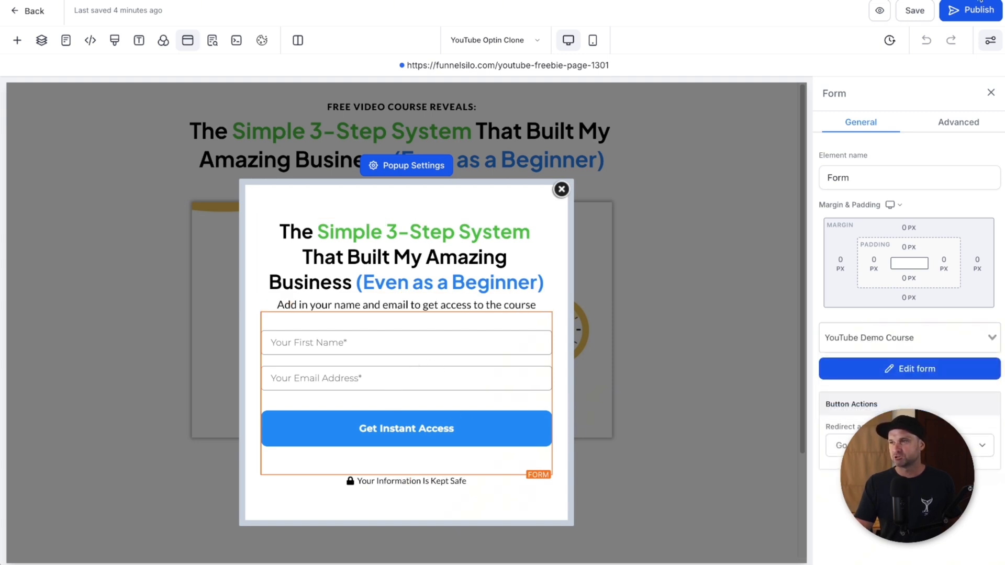
{"action": "left_click", "coordinate": [968, 8]}
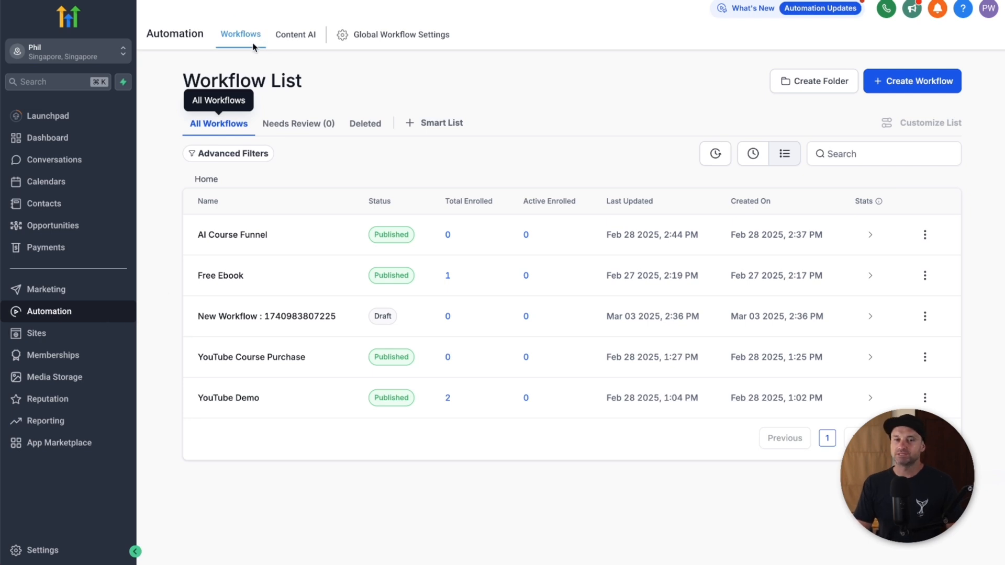
Step: Create a workflow from scratch named 'YouTube Course Free Enrolment'
{"action": "left_click", "coordinate": [893, 83]}
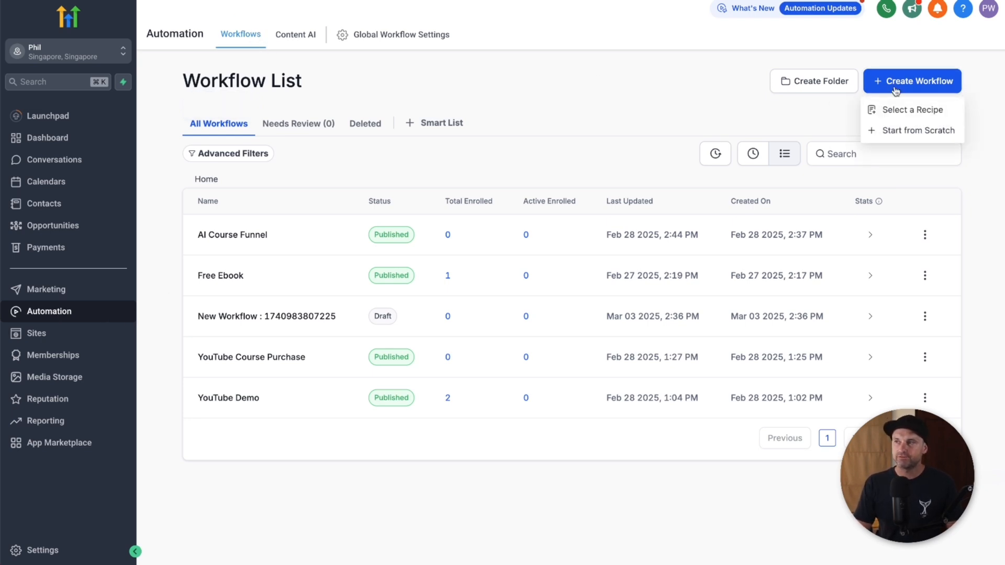
{"action": "left_click", "coordinate": [659, 278]}
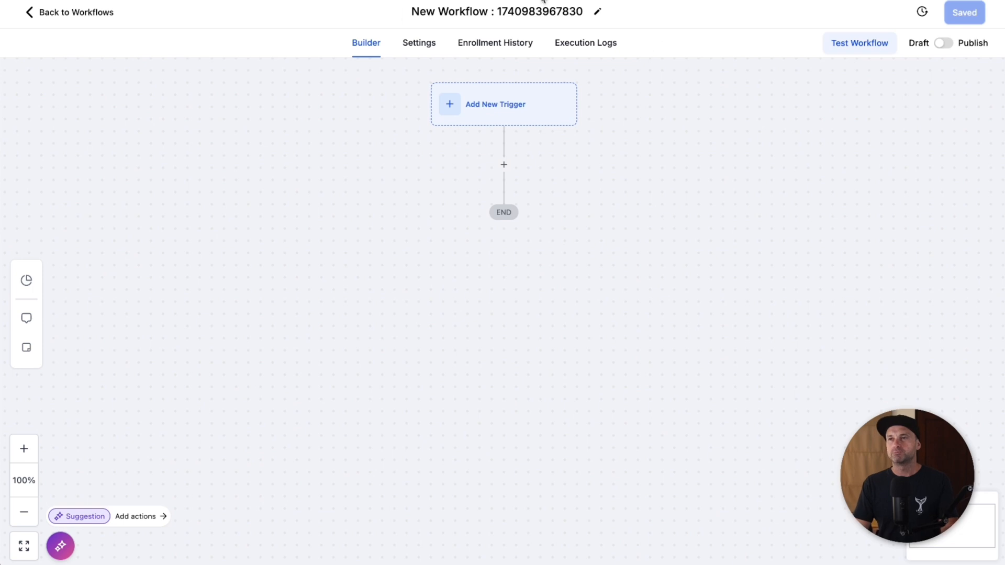
{"action": "left_click", "coordinate": [524, 11]}
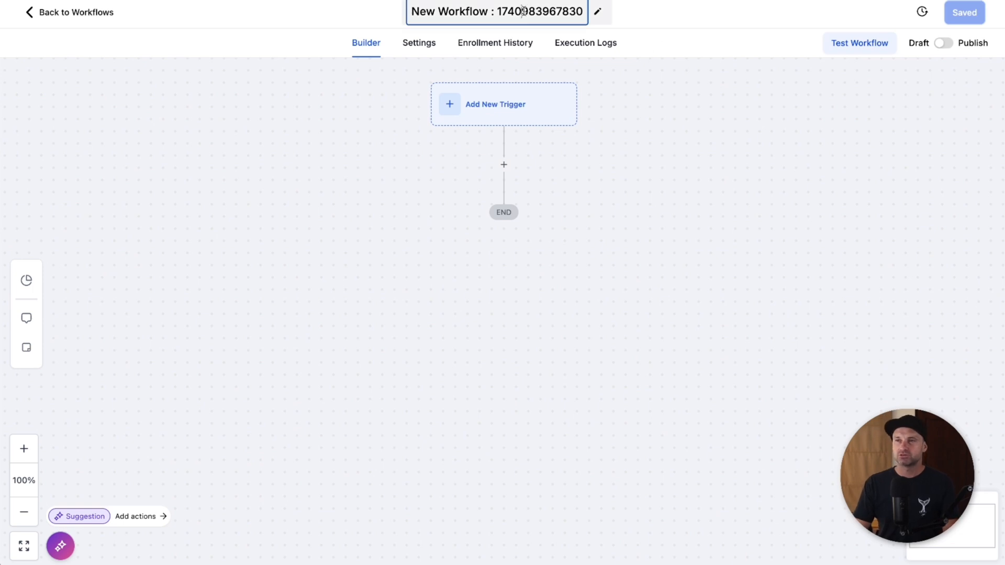
{"action": "key", "text": "ctrl+a"}
{"action": "type", "text": "YouTube Fr"}
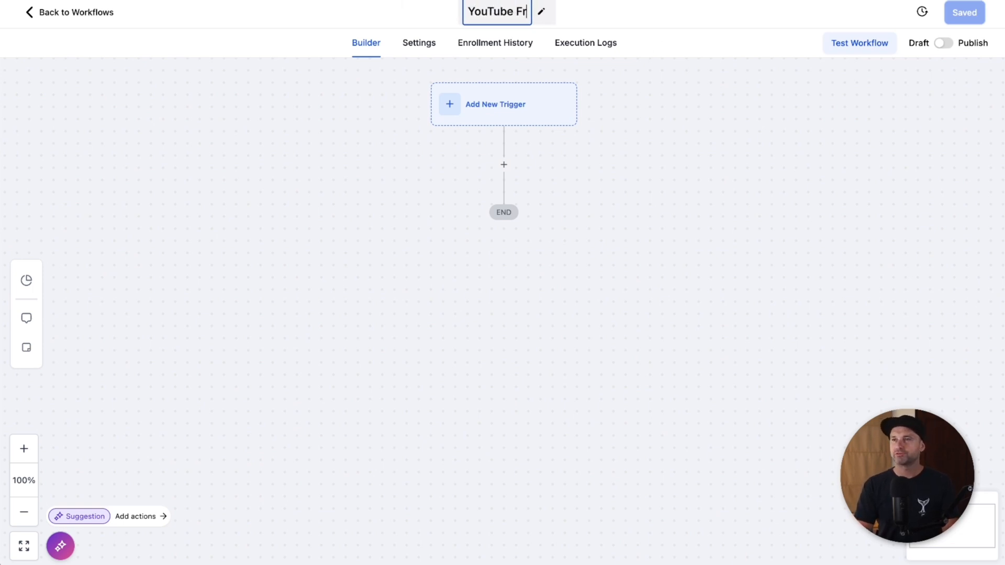
{"action": "type", "text": "ee Enrolment"}
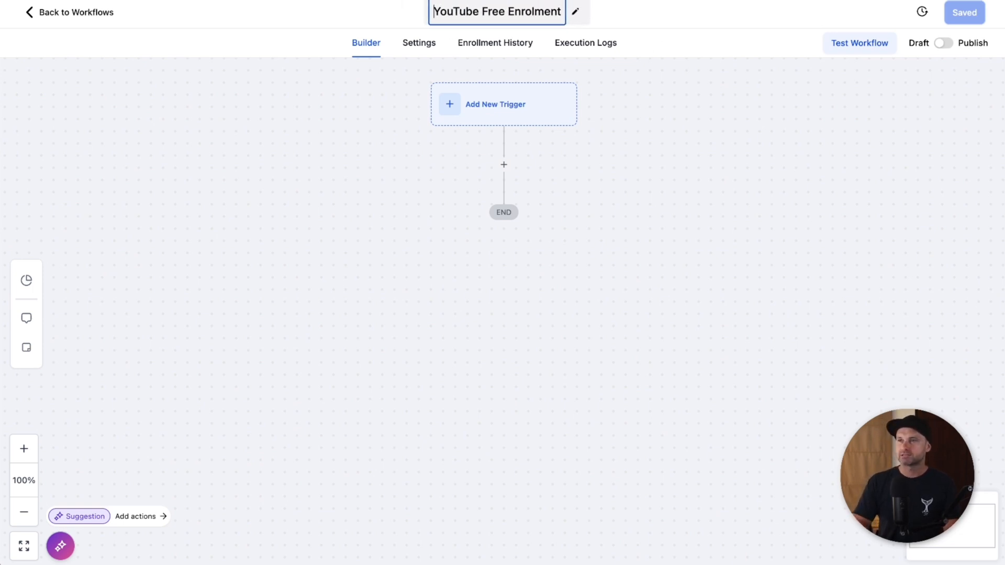
{"action": "type", "text": " Course"}
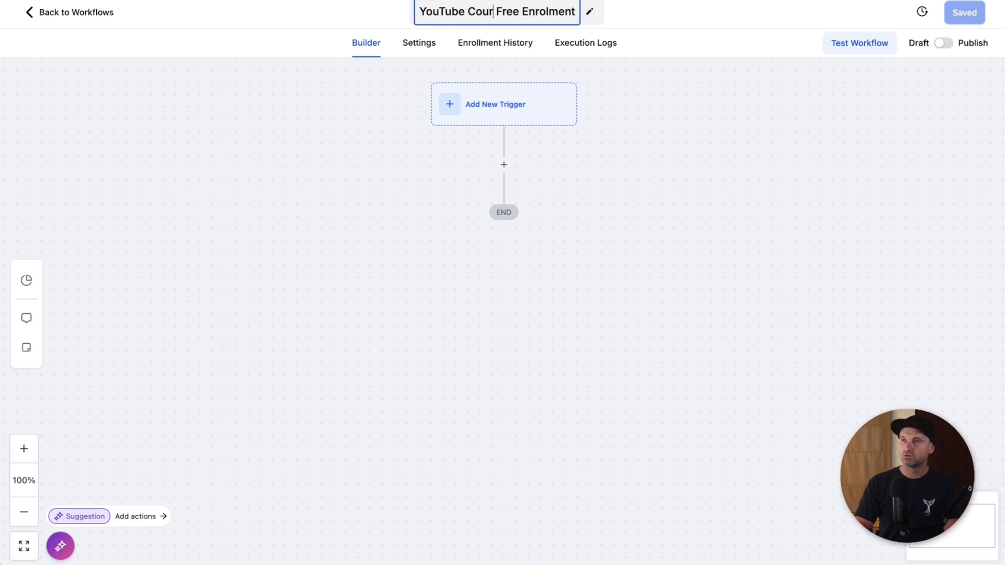
{"action": "key", "text": "Return"}
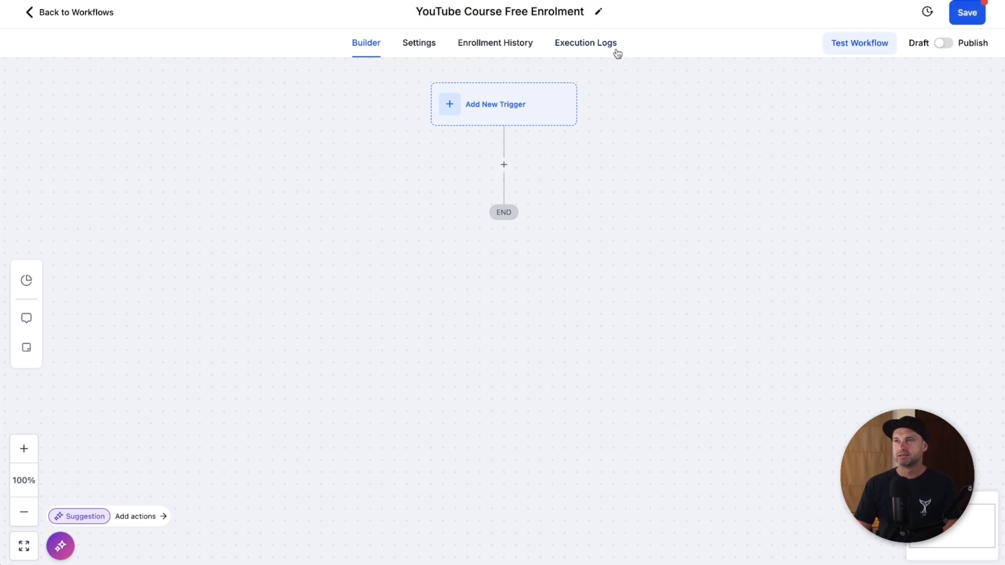
Step: Add a Form Submitted trigger filtered to the YouTube Demo Course form
{"action": "left_click", "coordinate": [506, 107]}
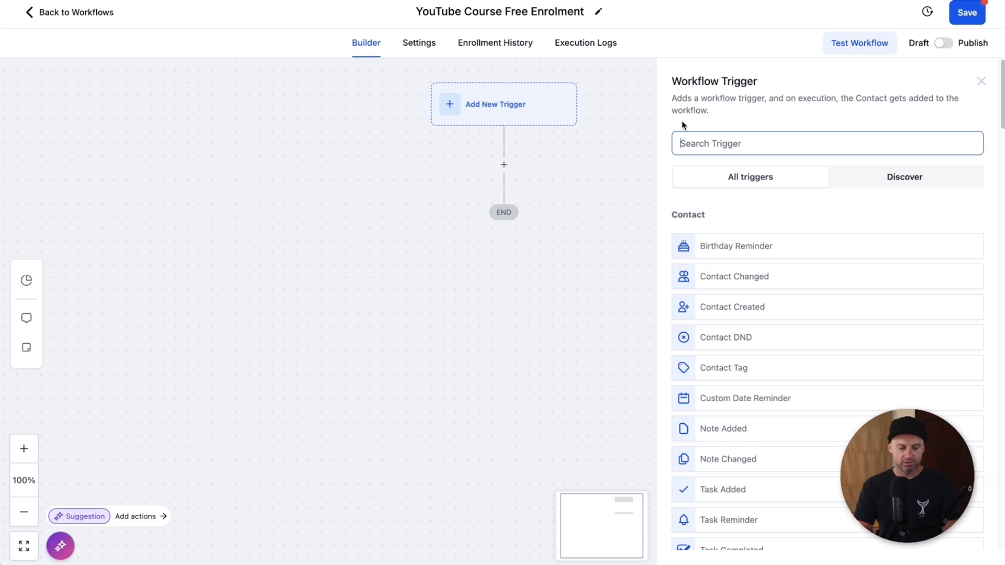
{"action": "type", "text": "form"}
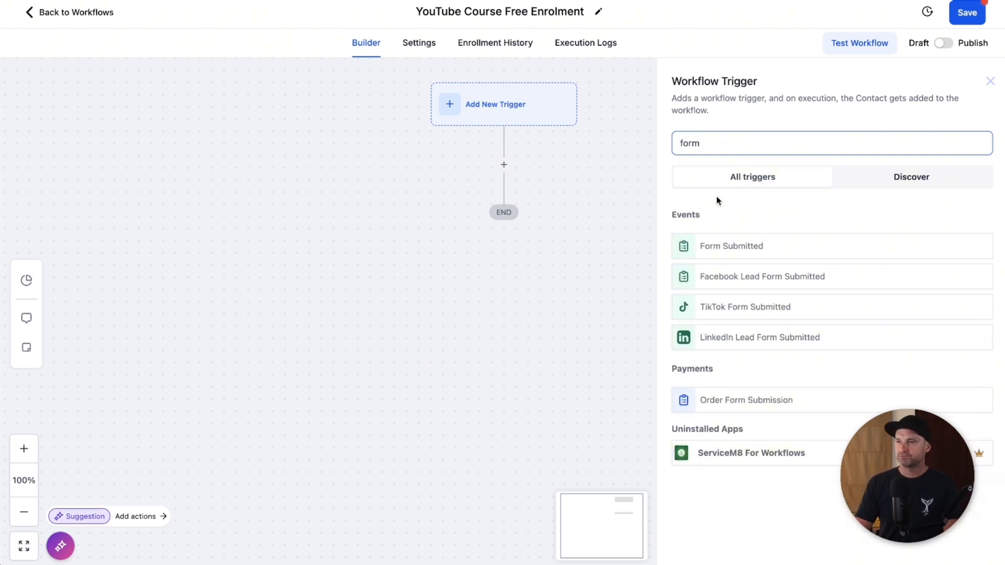
{"action": "left_click", "coordinate": [710, 248]}
{"action": "left_click", "coordinate": [512, 262]}
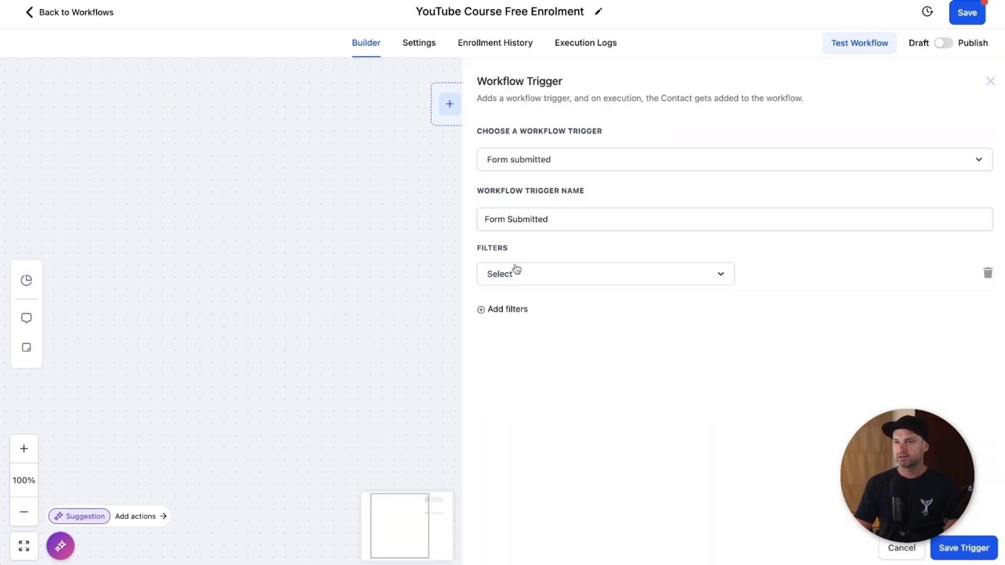
{"action": "left_click", "coordinate": [525, 283]}
{"action": "left_click", "coordinate": [516, 360]}
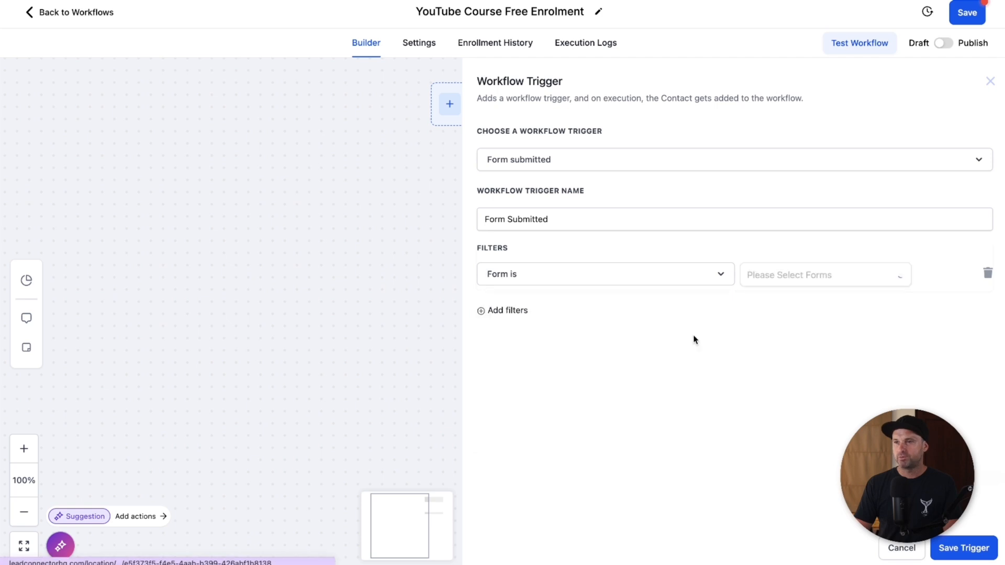
{"action": "left_click", "coordinate": [777, 287]}
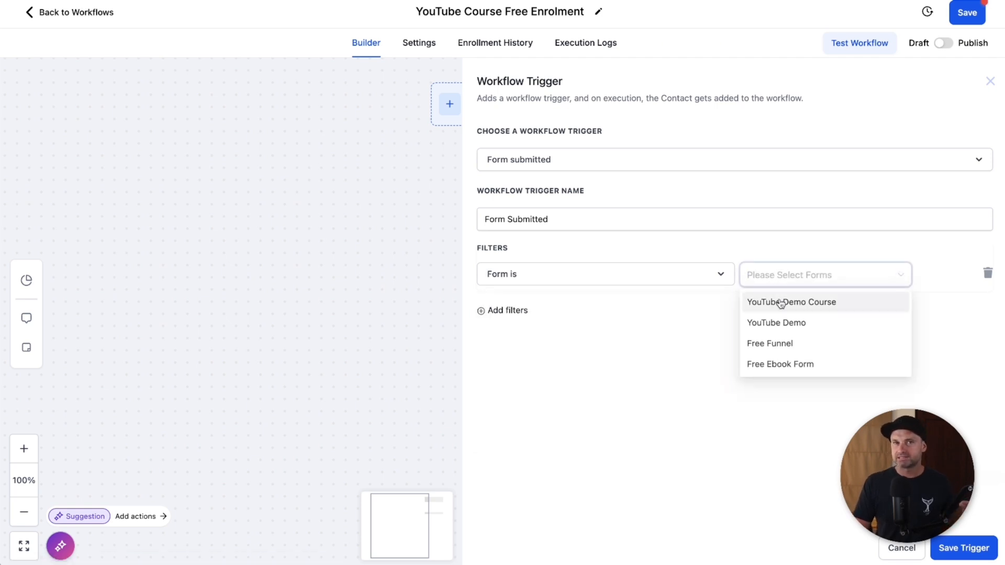
{"action": "left_click", "coordinate": [780, 302]}
{"action": "left_click", "coordinate": [872, 413]}
Step: Rename the trigger after the YouTube Demo Course form and save it
{"action": "double_click", "coordinate": [511, 218]}
{"action": "key", "text": "super+a"}
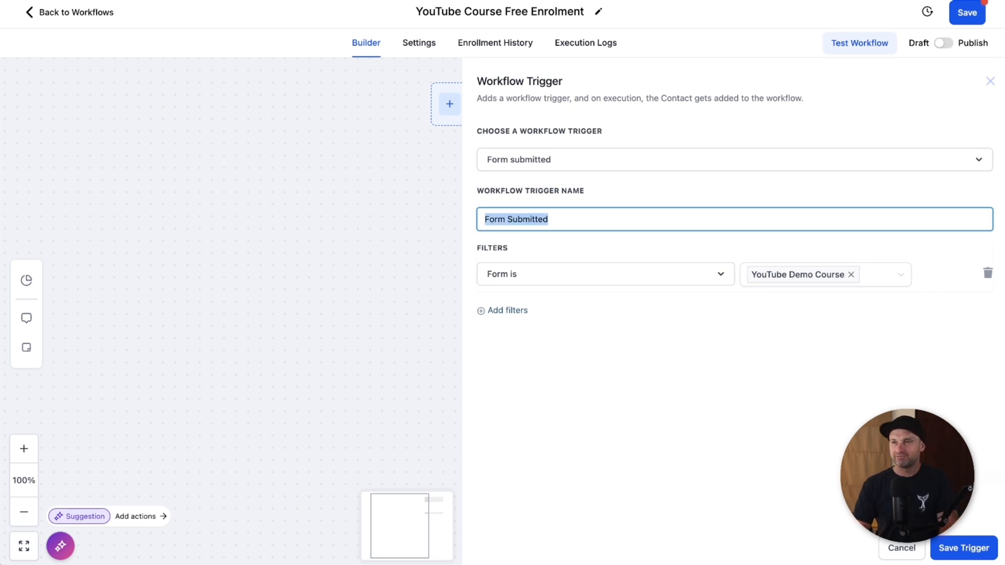
{"action": "type", "text": "YouTube Demo Course Form"}
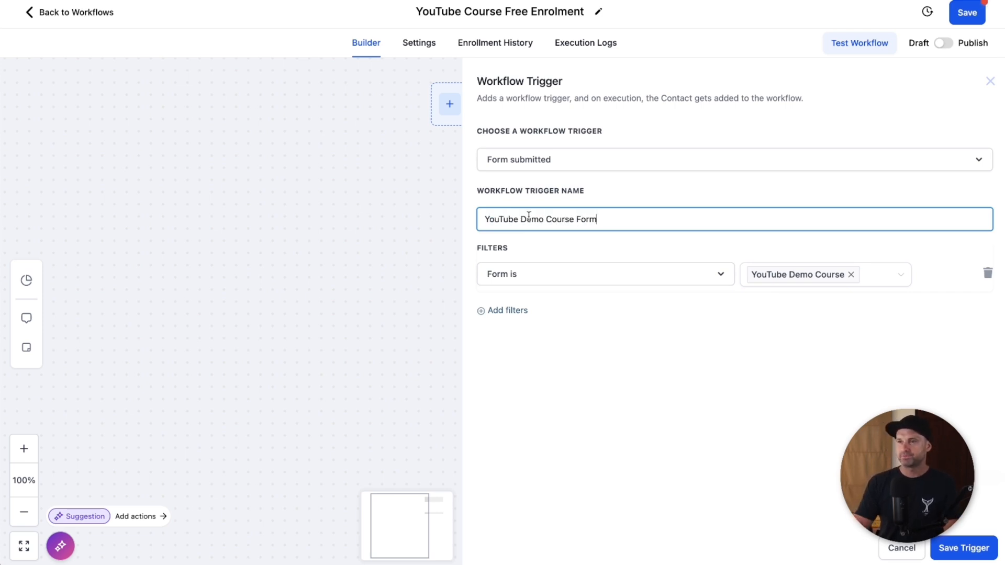
{"action": "left_click", "coordinate": [947, 559]}
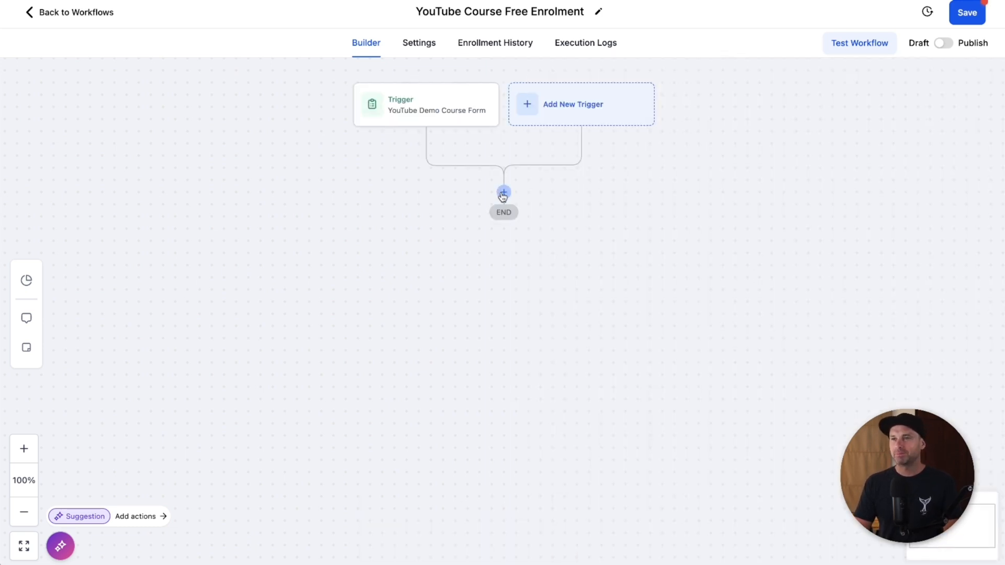
Step: Add a Course Grant Offer action for 'YouTube Demo Free' after the form trigger, and publish the workflow
{"action": "left_click", "coordinate": [502, 193]}
{"action": "type", "text": "offer"}
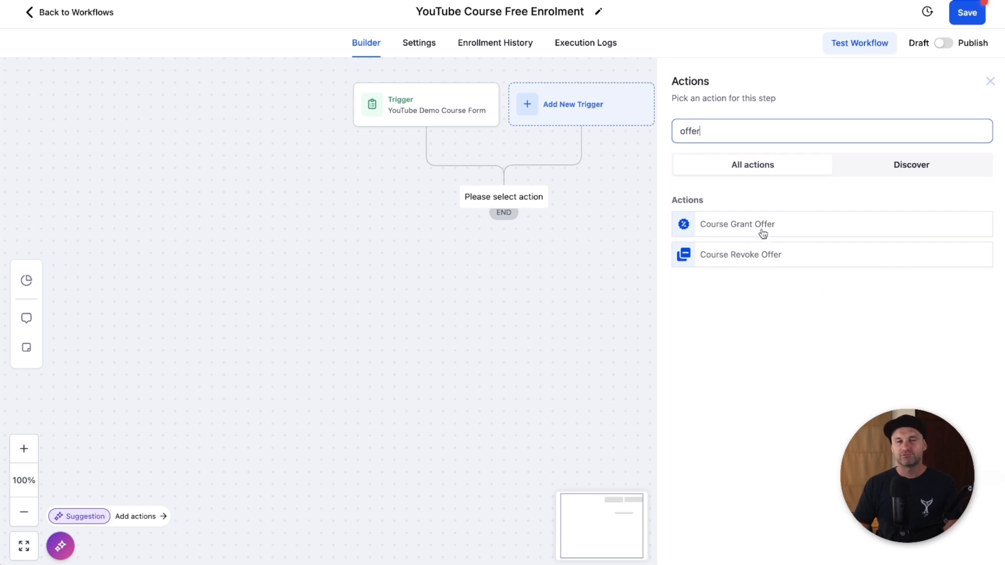
{"action": "left_click", "coordinate": [799, 232]}
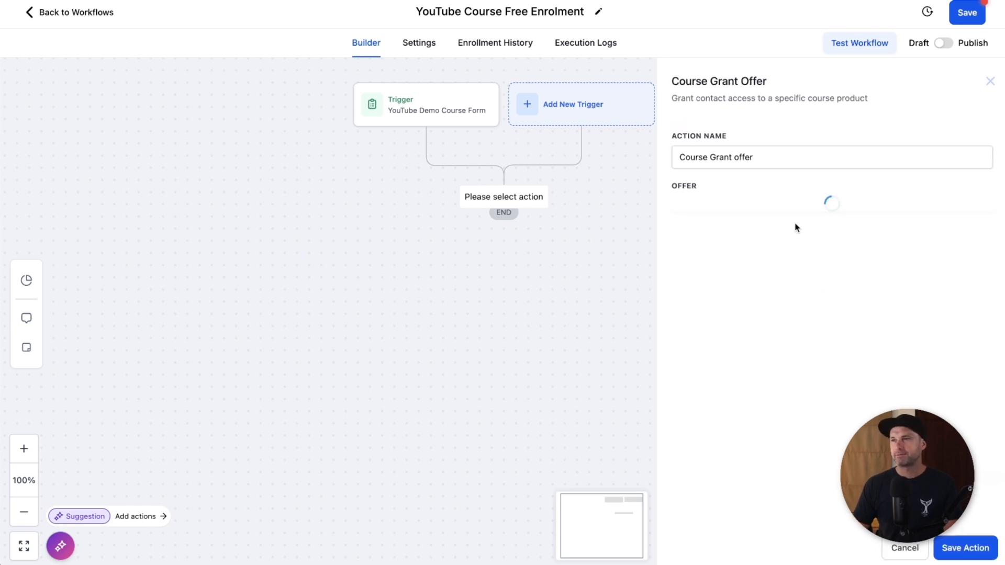
{"action": "left_click", "coordinate": [704, 207]}
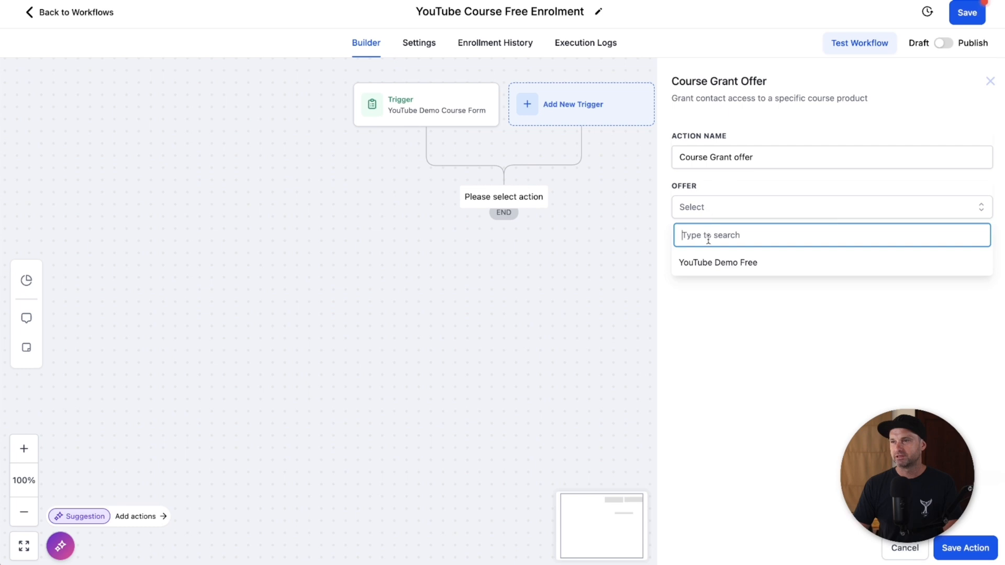
{"action": "left_click", "coordinate": [712, 262]}
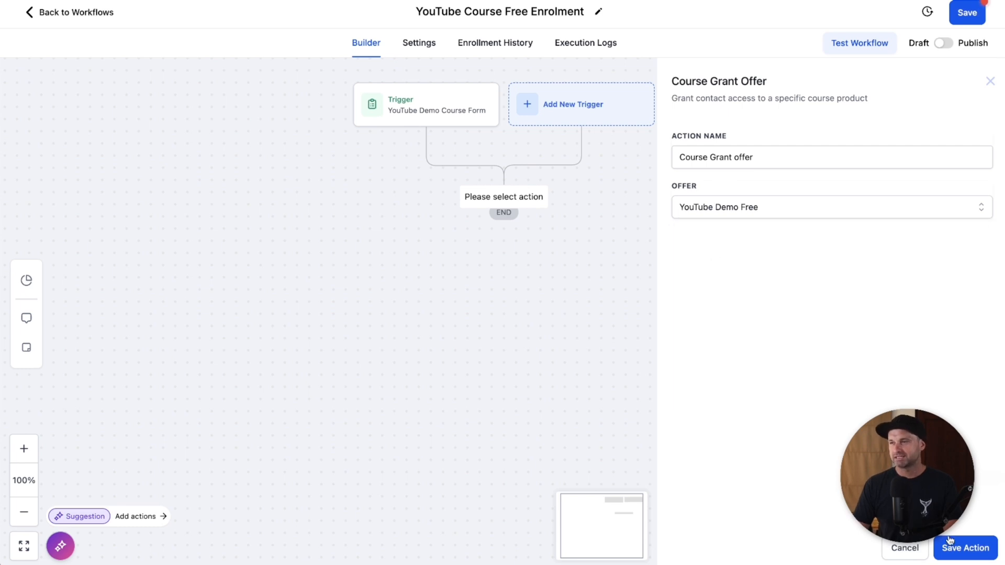
{"action": "left_click", "coordinate": [964, 548]}
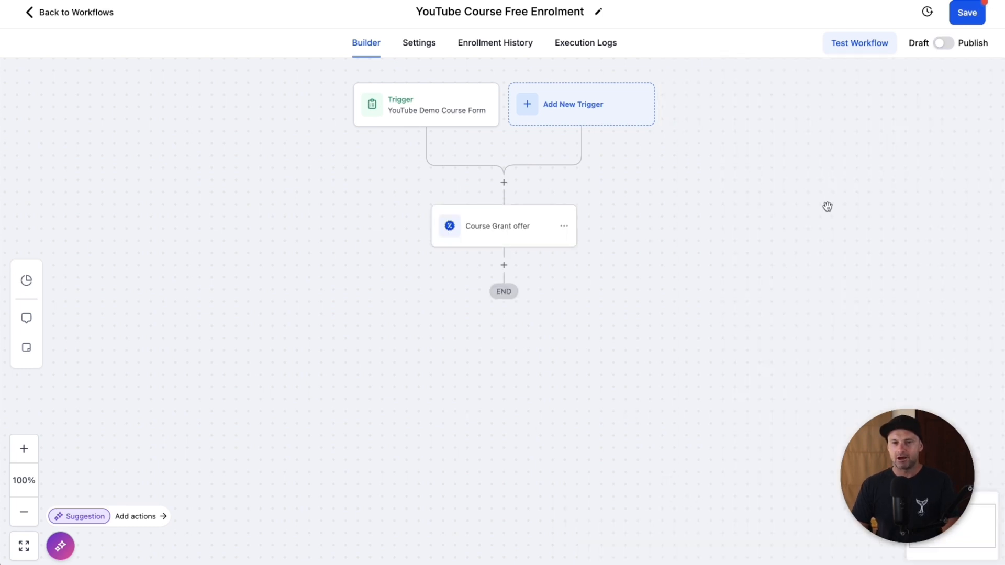
{"action": "left_click", "coordinate": [941, 44]}
Step: Save the published workflow
{"action": "left_click", "coordinate": [966, 12]}
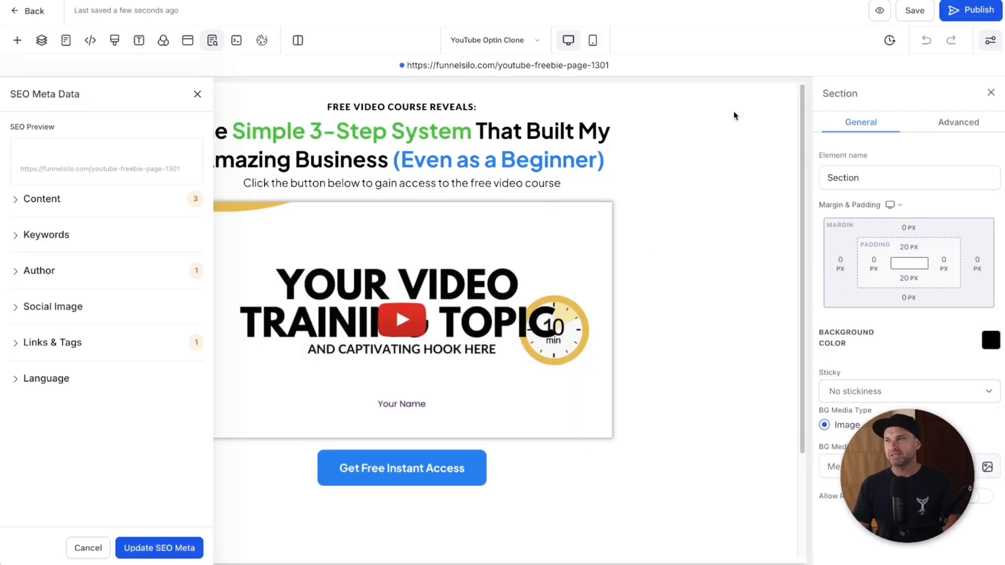
Step: Preview the YouTube Optin Clone page from the page builder
{"action": "left_click", "coordinate": [879, 10]}
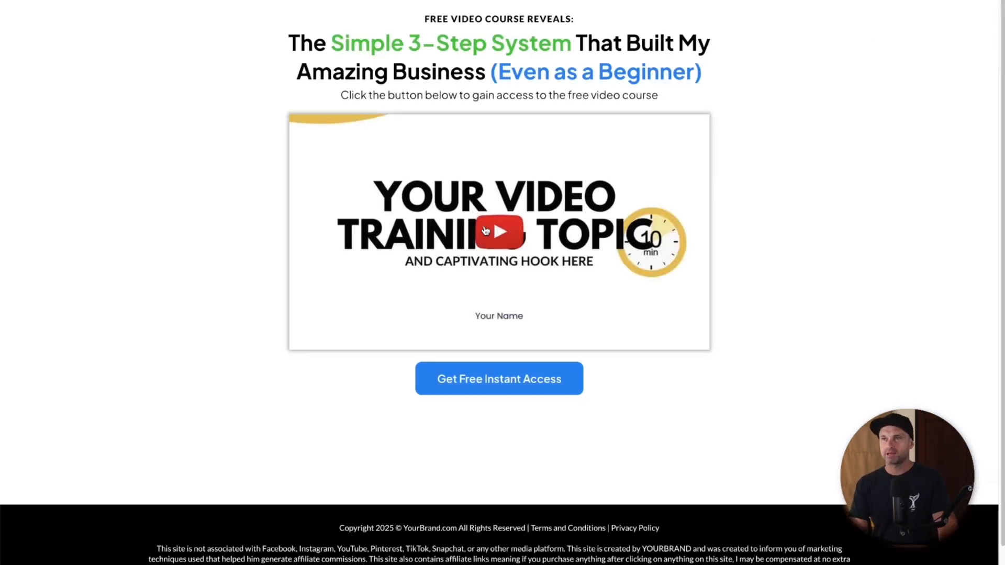
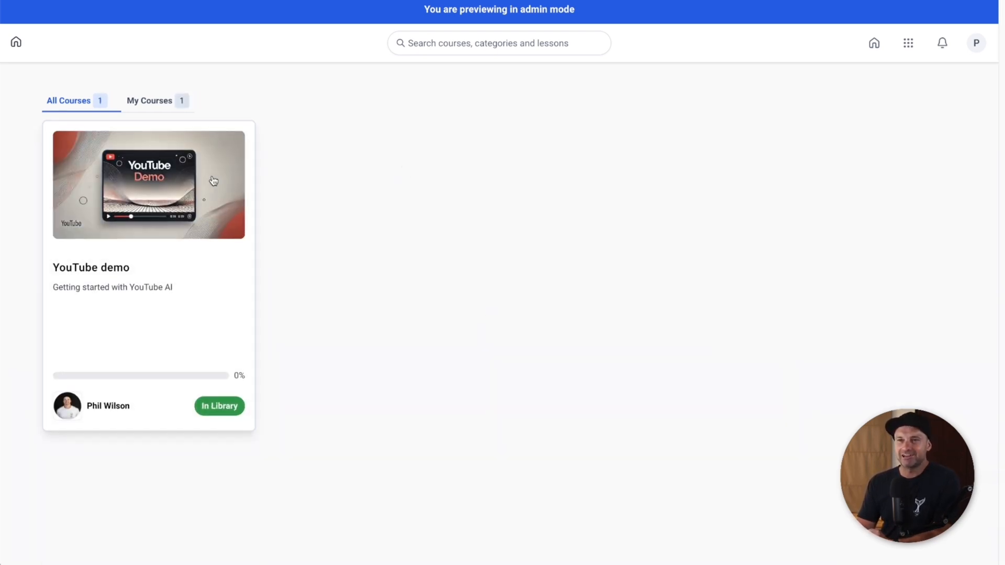
Step: Open the YouTube demo course card and play, then pause, its Getting Started lesson video
{"action": "left_click", "coordinate": [120, 177]}
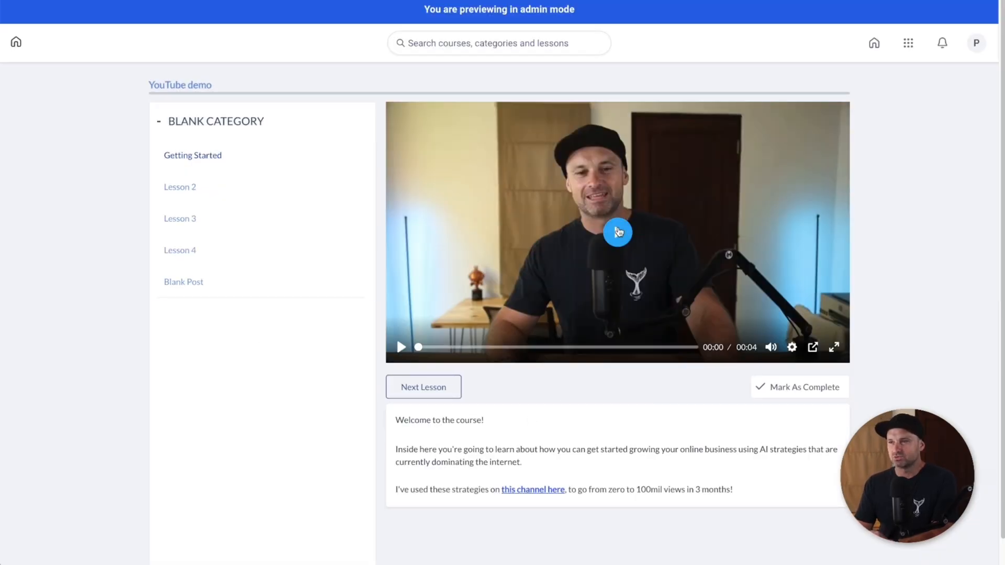
{"action": "left_click", "coordinate": [649, 234]}
{"action": "left_click", "coordinate": [651, 235]}
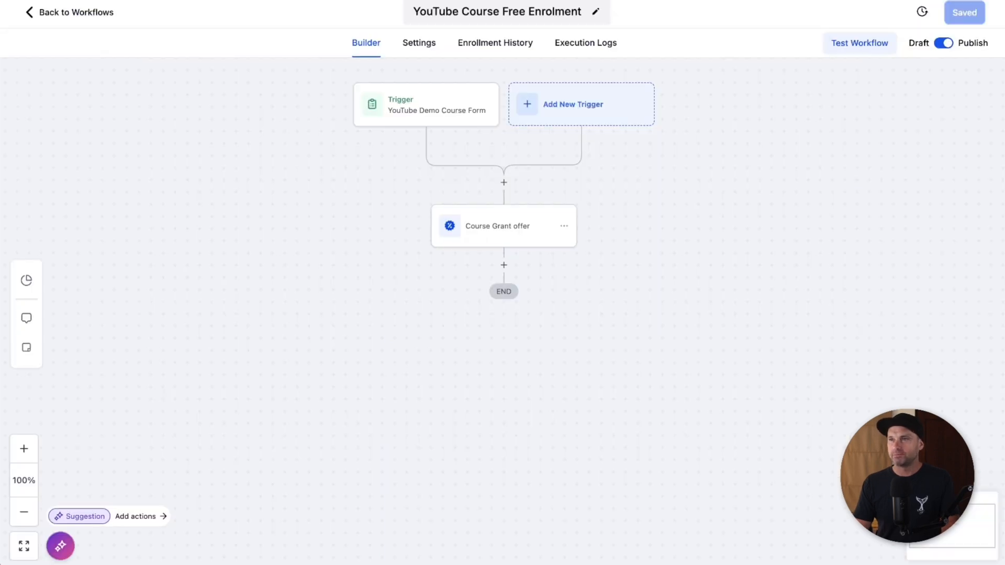
Step: Go from the workflow through Memberships > Courses > Products to the YouTube demo course's Offers tab
{"action": "left_click", "coordinate": [88, 13]}
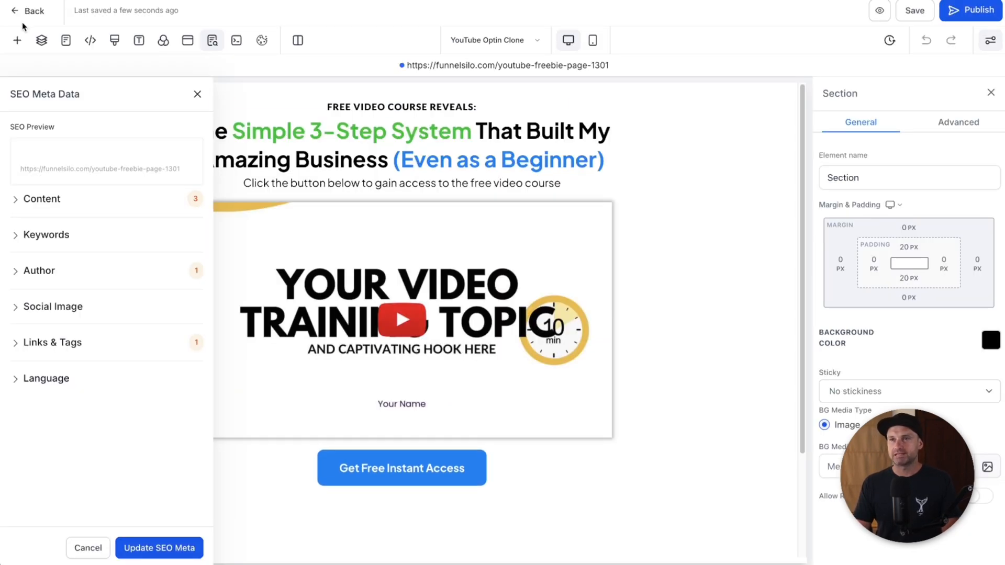
{"action": "left_click", "coordinate": [23, 11]}
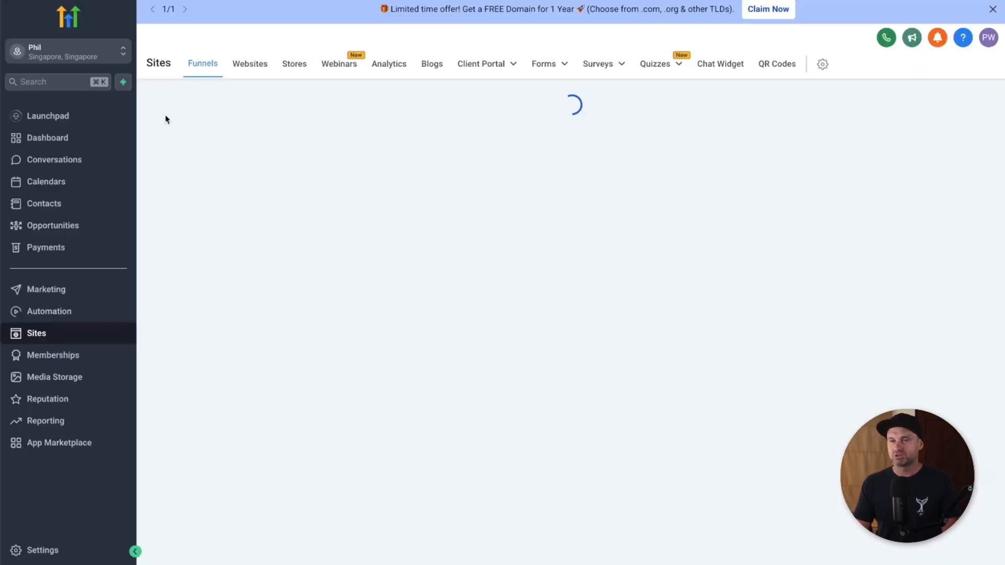
{"action": "left_click", "coordinate": [83, 354]}
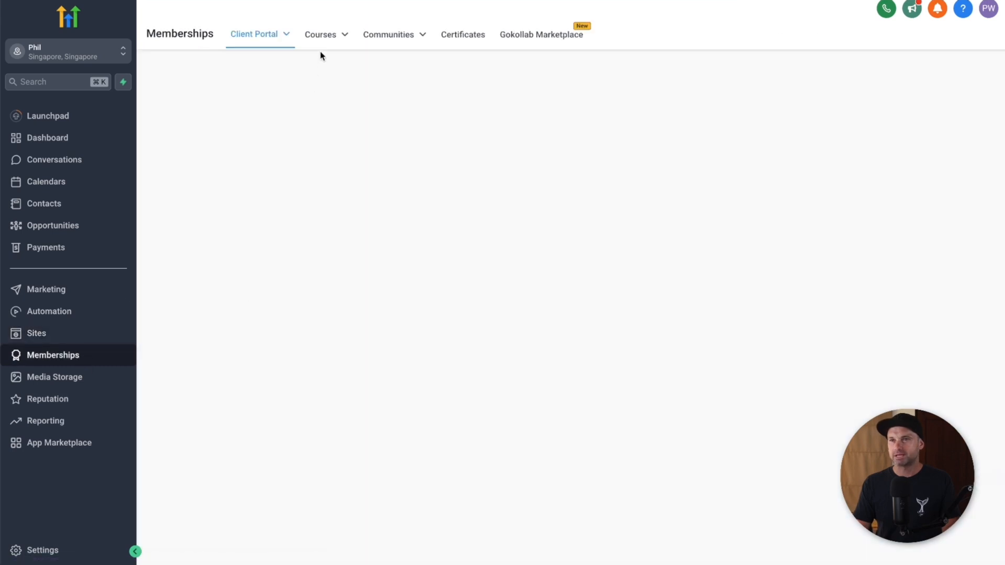
{"action": "mouse_move", "coordinate": [325, 35]}
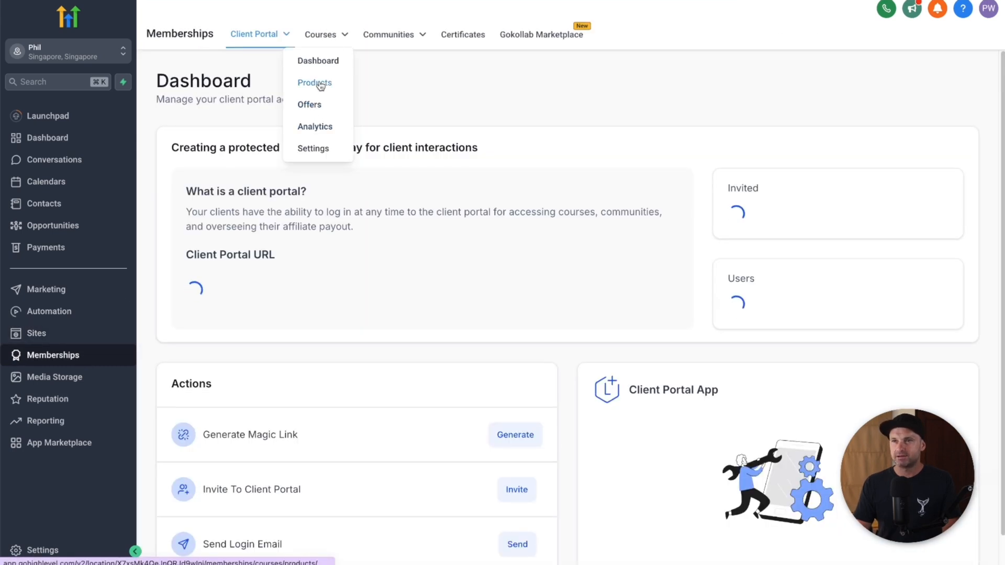
{"action": "left_click", "coordinate": [321, 85]}
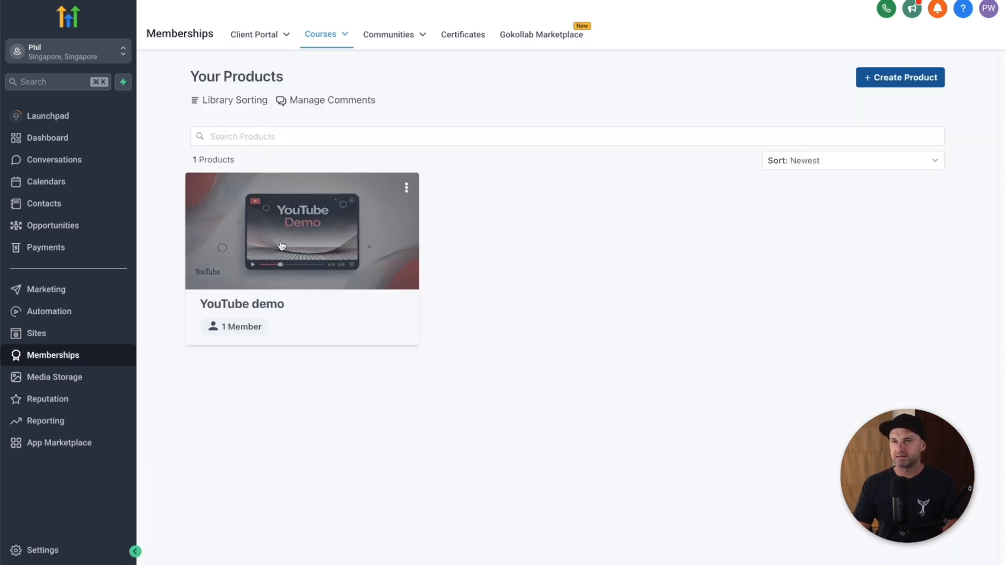
{"action": "left_click", "coordinate": [319, 220]}
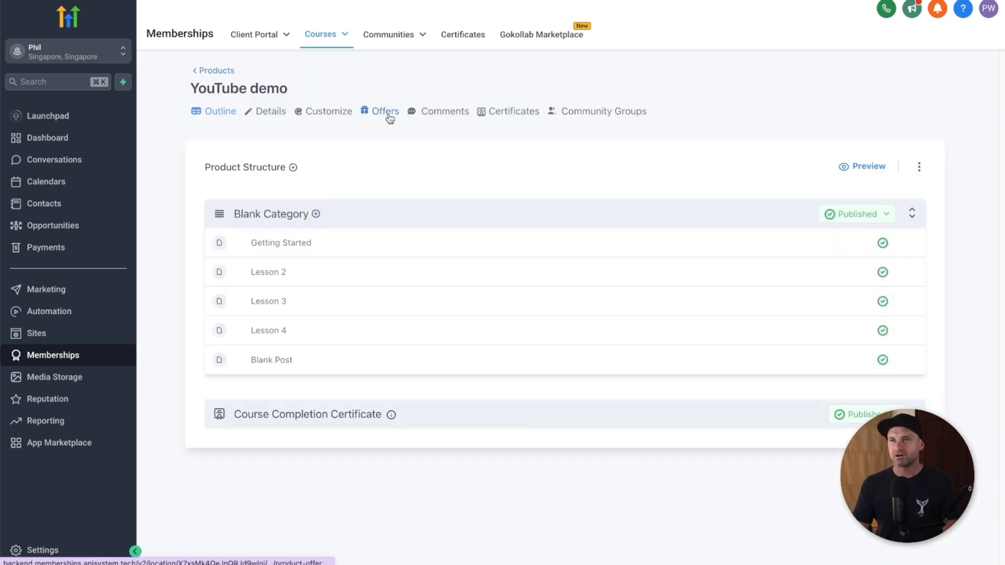
{"action": "left_click", "coordinate": [387, 114]}
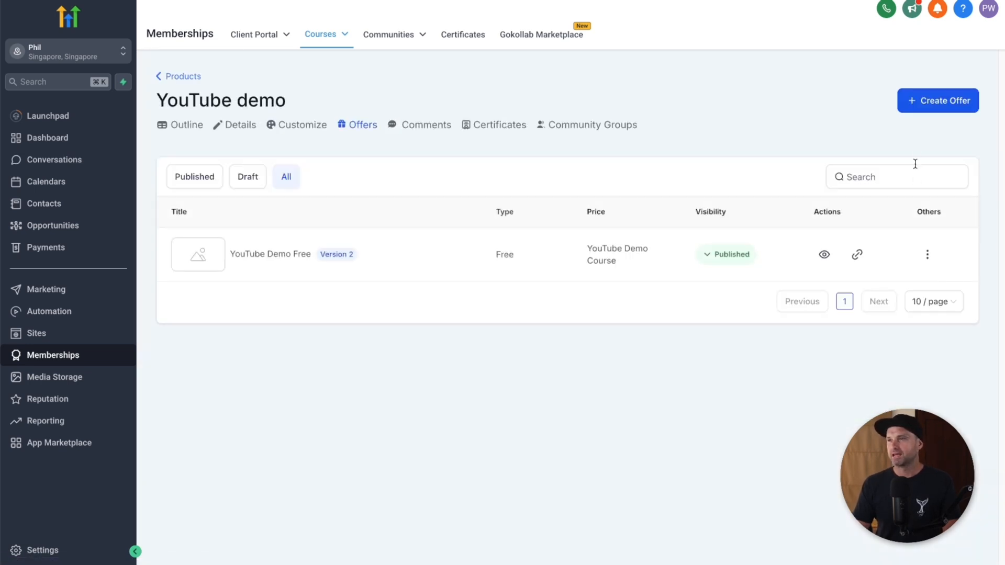
Step: Start a one-time 'YouTube Demo $197' offer with price text 'YouTube Demo Cours', then leave for Settings
{"action": "left_click", "coordinate": [920, 103]}
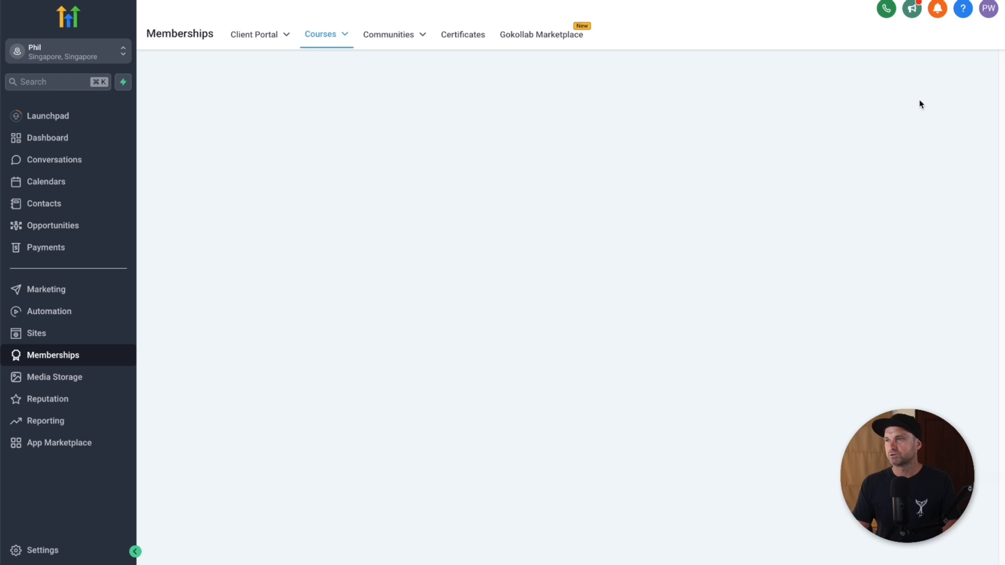
{"action": "left_click", "coordinate": [451, 164]}
{"action": "type", "text": "YouTube Demo"}
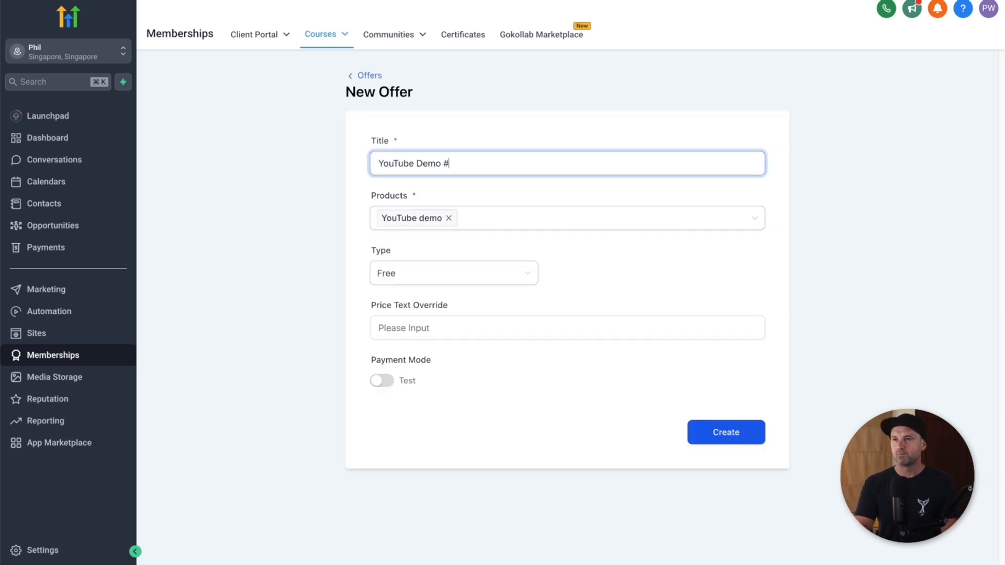
{"action": "type", "text": " $197"}
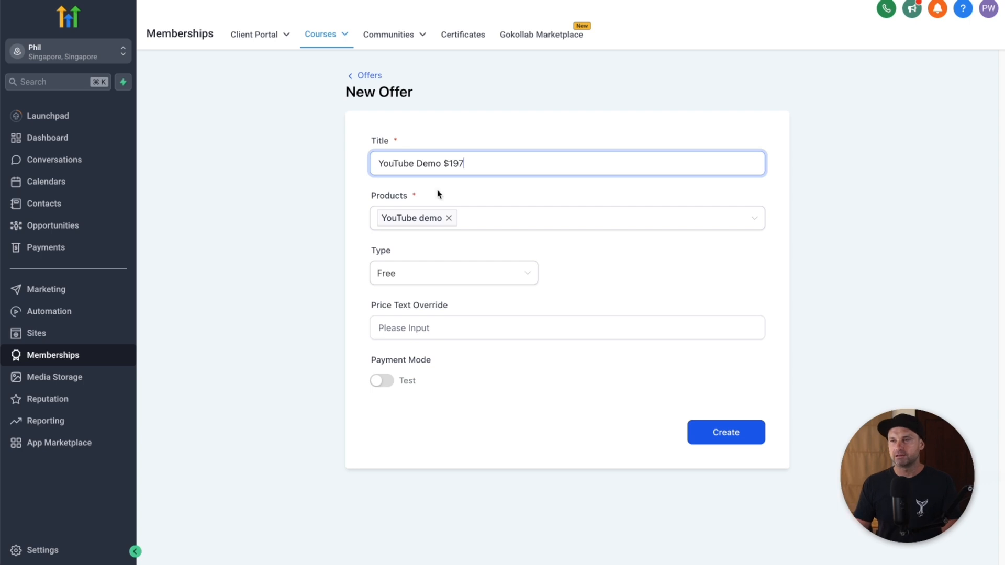
{"action": "left_click", "coordinate": [409, 330]}
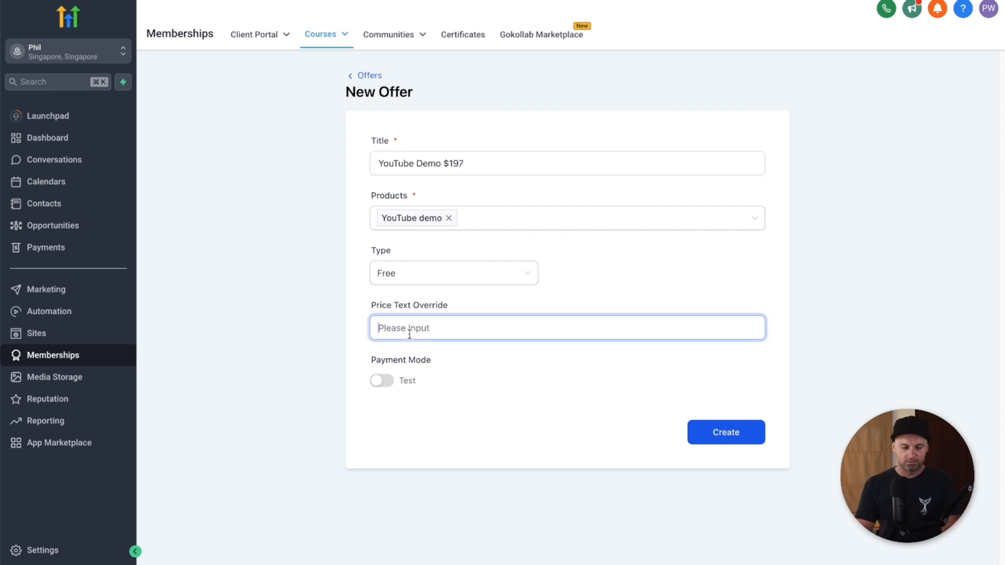
{"action": "type", "text": "YouTube Demo Course"}
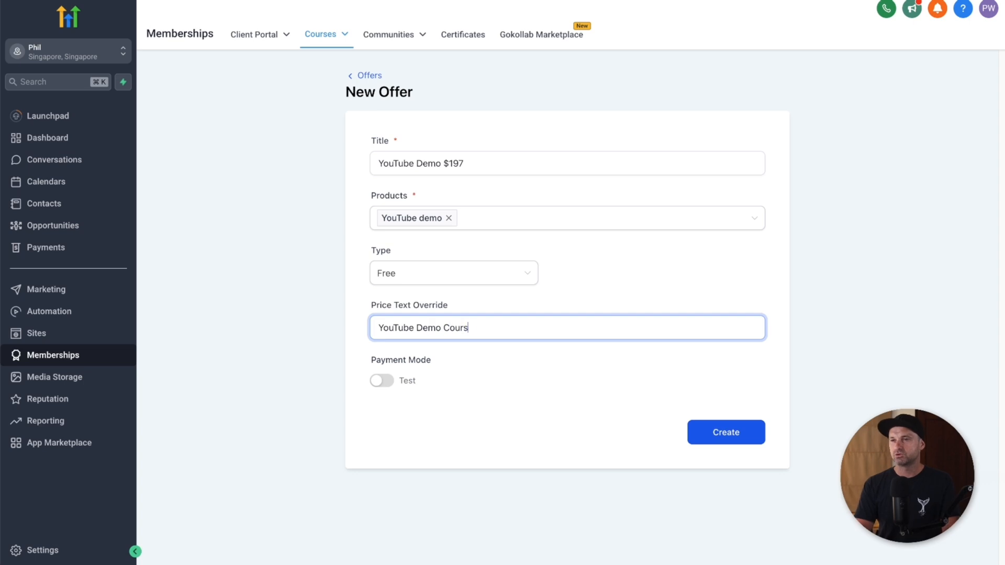
{"action": "left_click", "coordinate": [421, 274]}
{"action": "left_click", "coordinate": [432, 302]}
{"action": "left_click", "coordinate": [644, 272]}
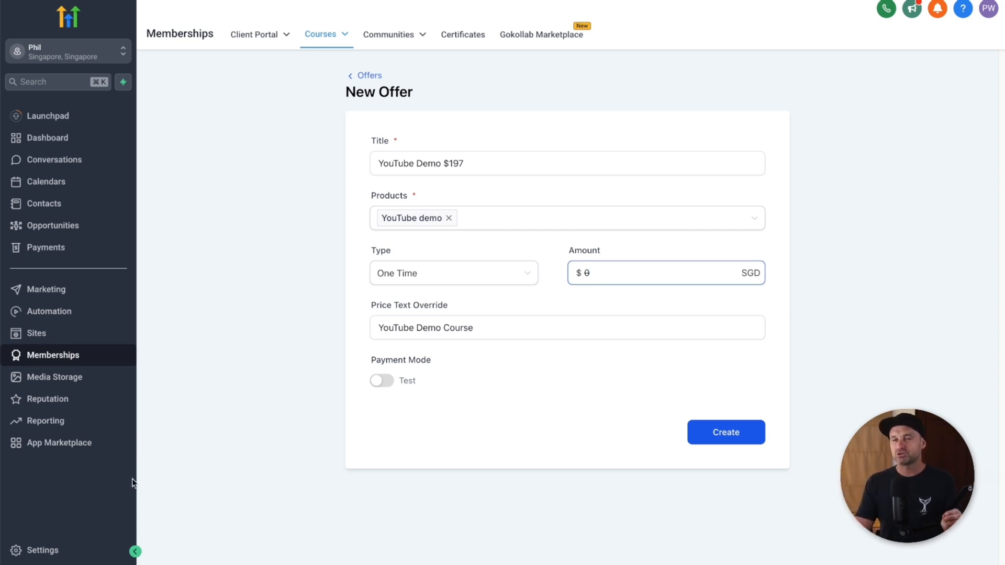
{"action": "left_click", "coordinate": [40, 549]}
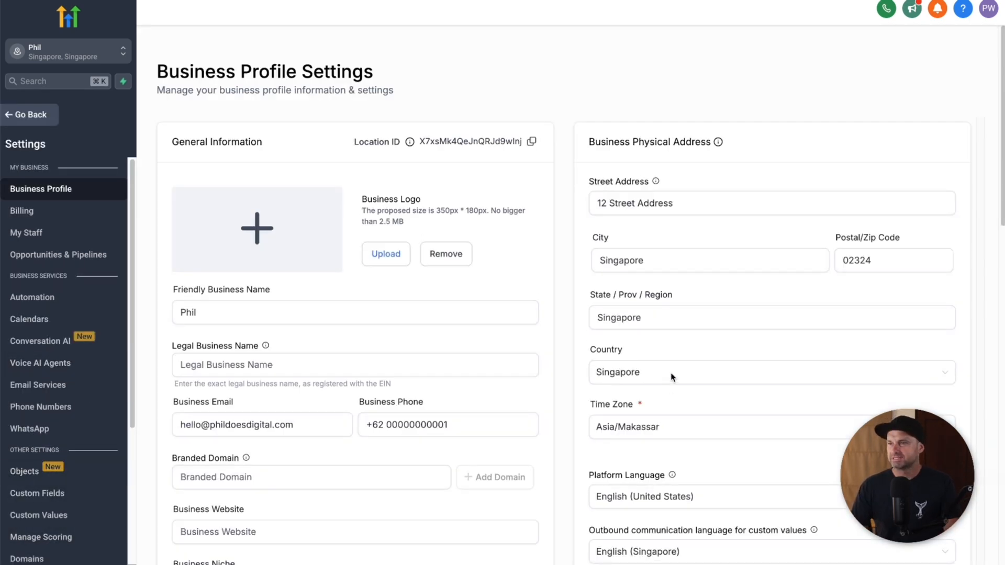
Step: Set the business profile country to United States, update the profile, and go back to Memberships
{"action": "left_click_drag", "start_coordinate": [590, 353], "coordinate": [636, 349]}
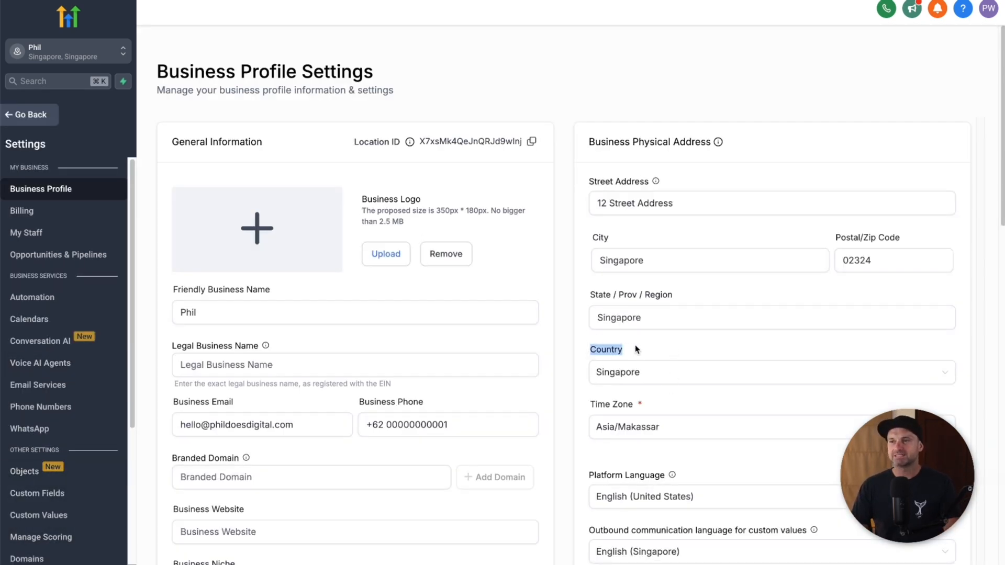
{"action": "left_click", "coordinate": [658, 376]}
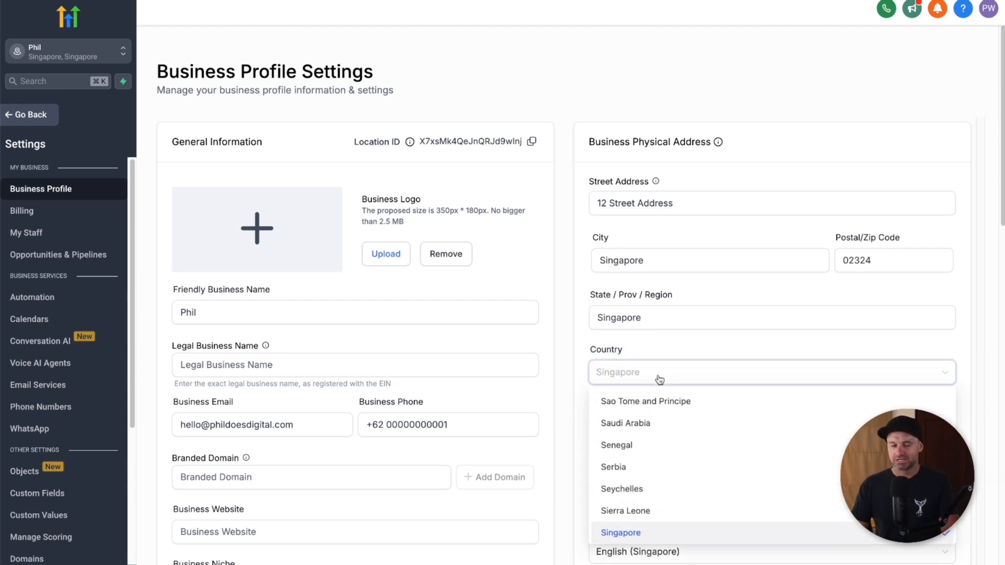
{"action": "type", "text": "united"}
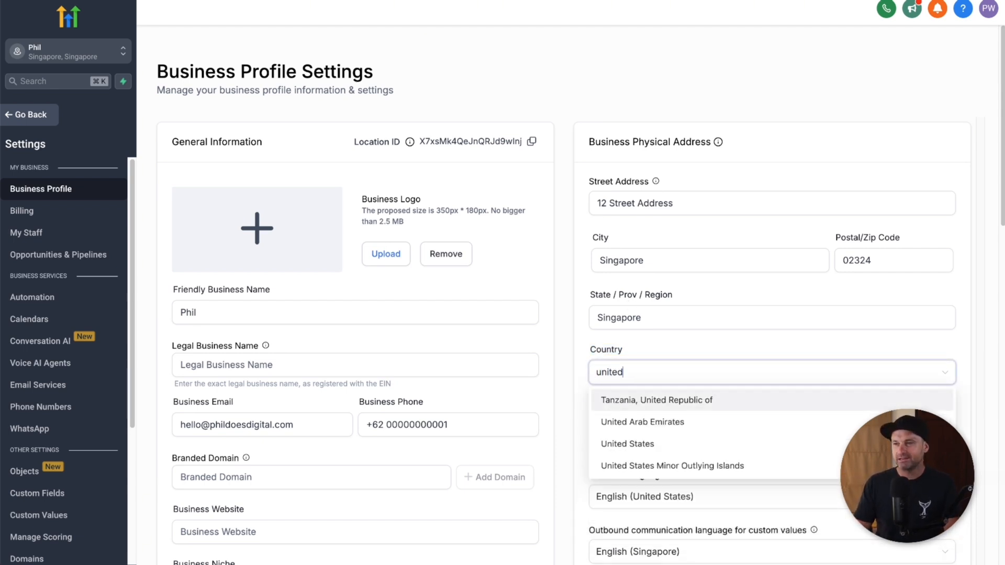
{"action": "left_click", "coordinate": [672, 443]}
{"action": "scroll", "coordinate": [832, 441], "scroll_direction": "down", "scroll_amount": 2}
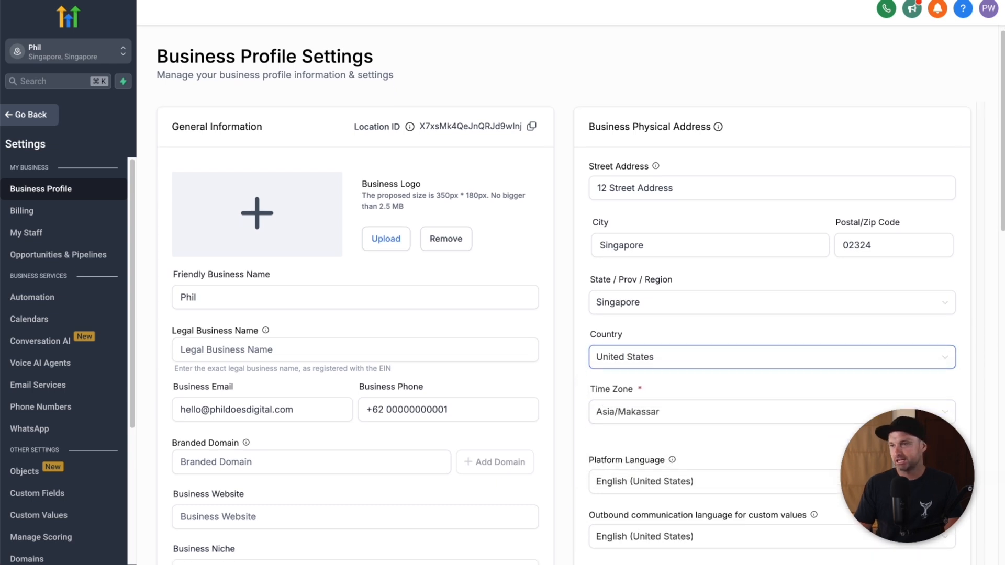
{"action": "left_click", "coordinate": [933, 558]}
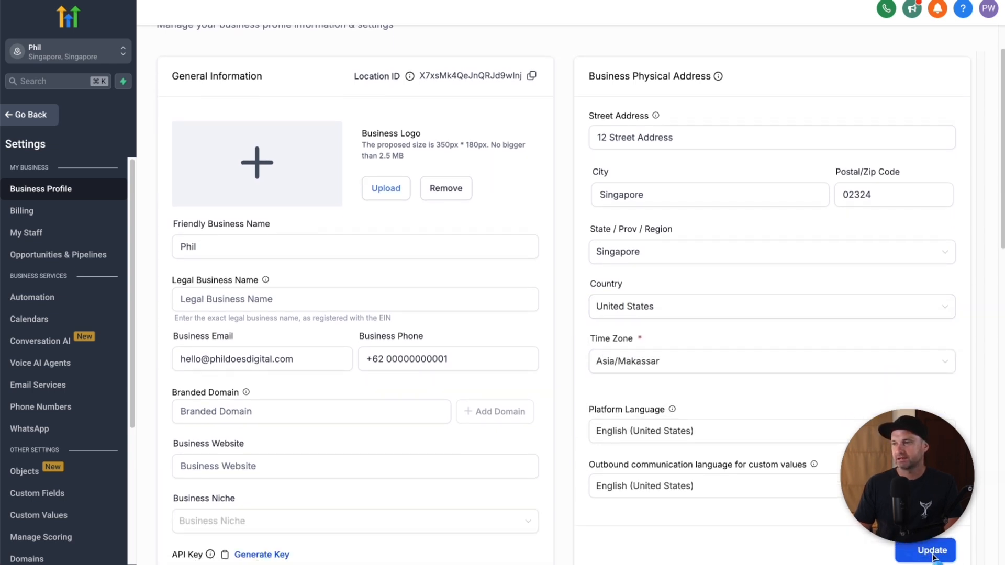
{"action": "left_click", "coordinate": [23, 115]}
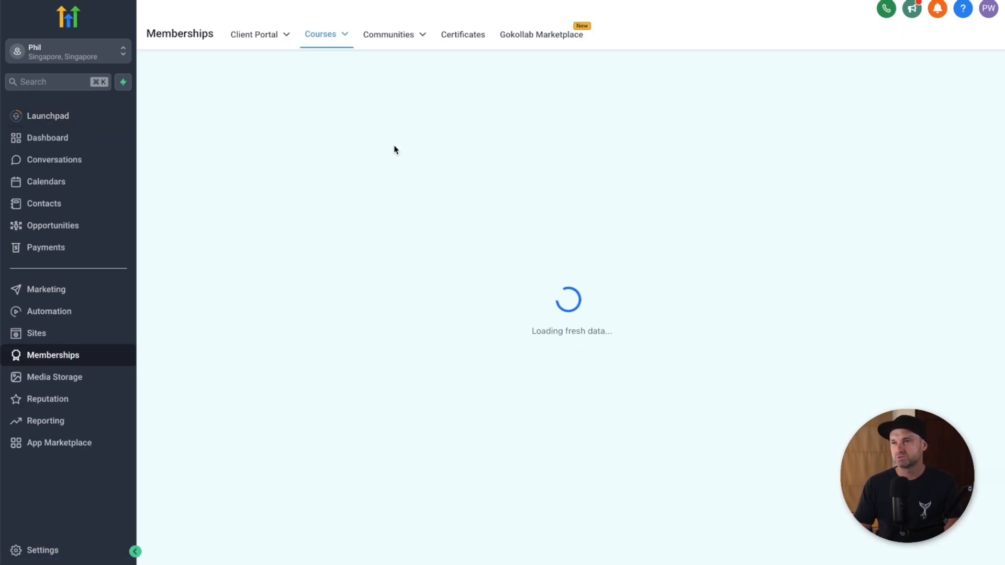
Step: Title the new offer 'YouTube Demo $197', attach the YouTube demo course, and enter price text 'YouTube Demo Cou'
{"action": "left_click", "coordinate": [453, 163]}
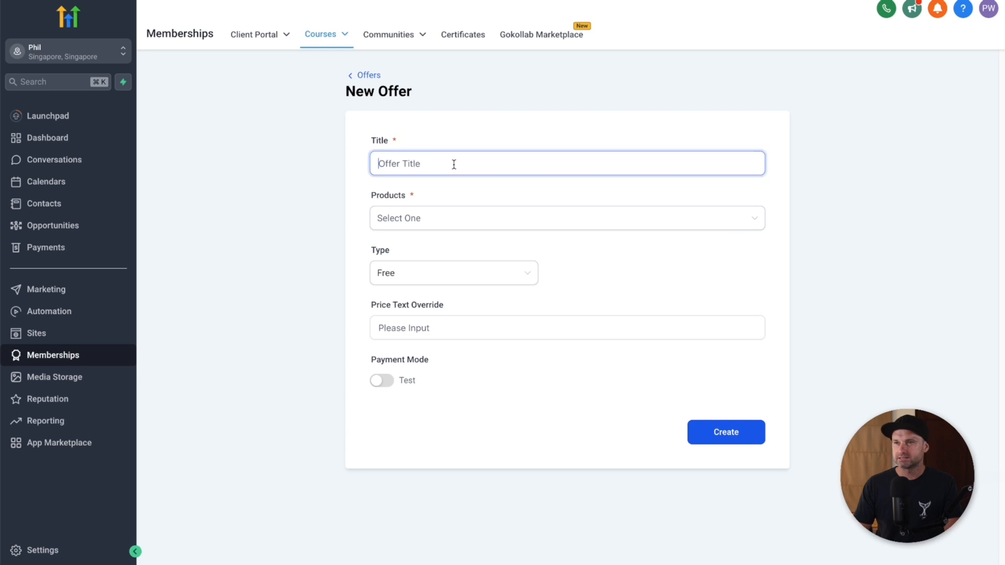
{"action": "type", "text": "YouTube Demo $197"}
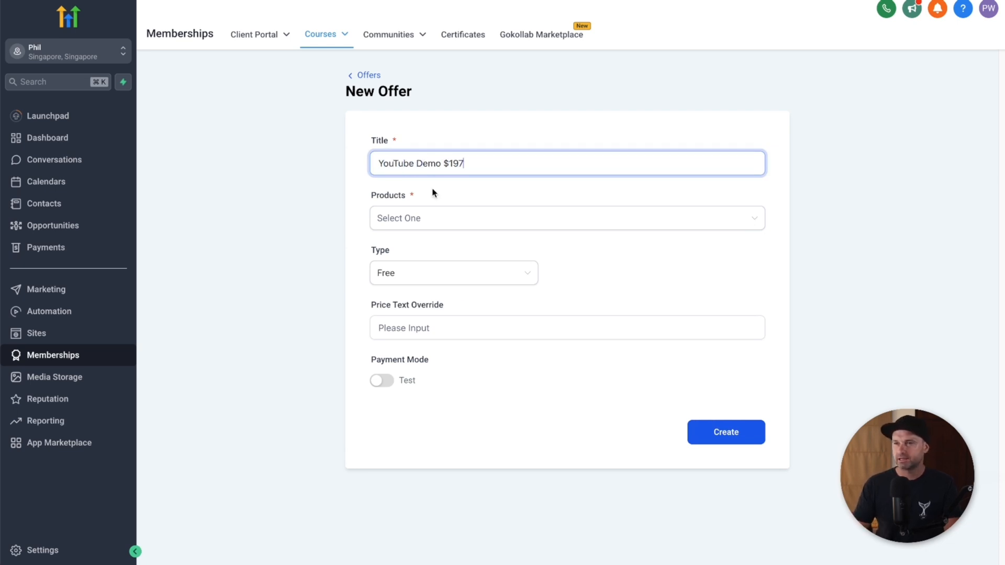
{"action": "left_click", "coordinate": [403, 220]}
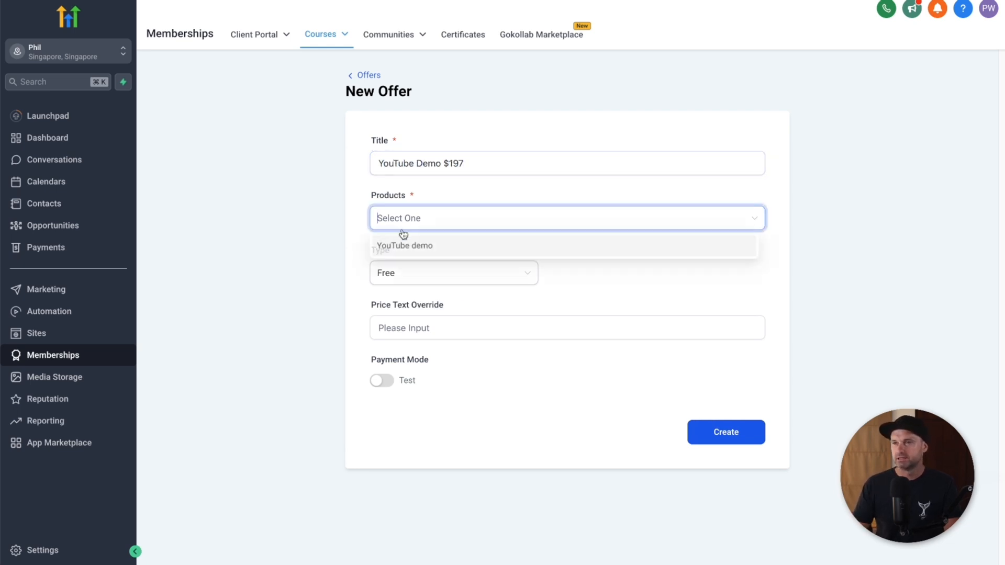
{"action": "left_click", "coordinate": [404, 245]}
{"action": "left_click", "coordinate": [412, 324]}
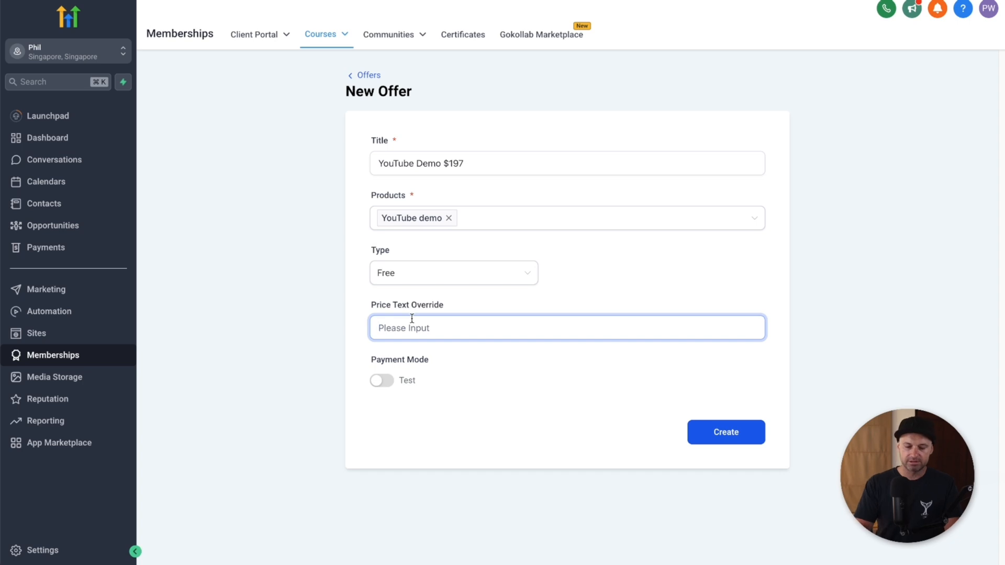
{"action": "type", "text": "YouTube Demo"}
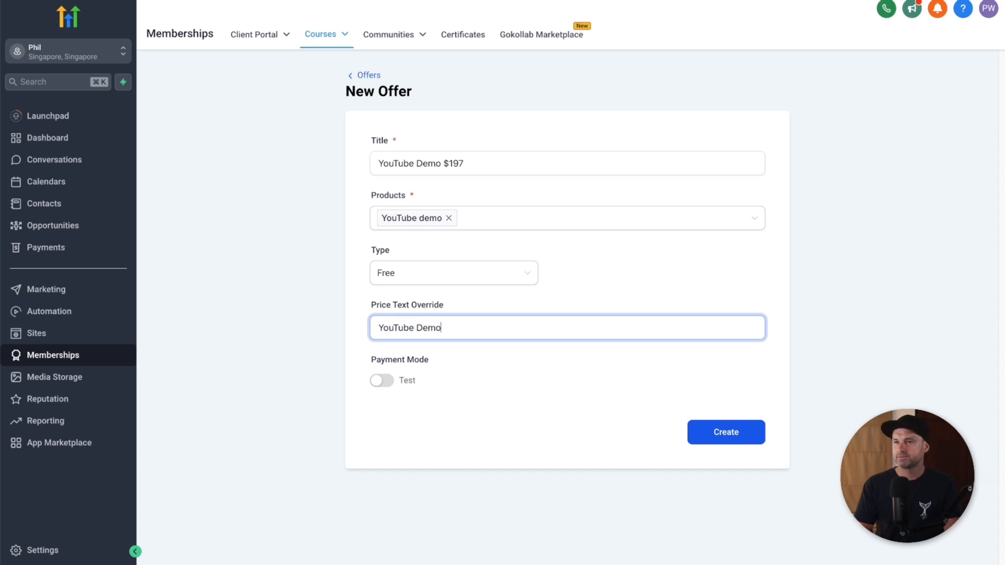
{"action": "type", "text": " Course"}
Step: Make it a one-time $197 offer, keep payment mode on Test, and create it
{"action": "left_click", "coordinate": [388, 266]}
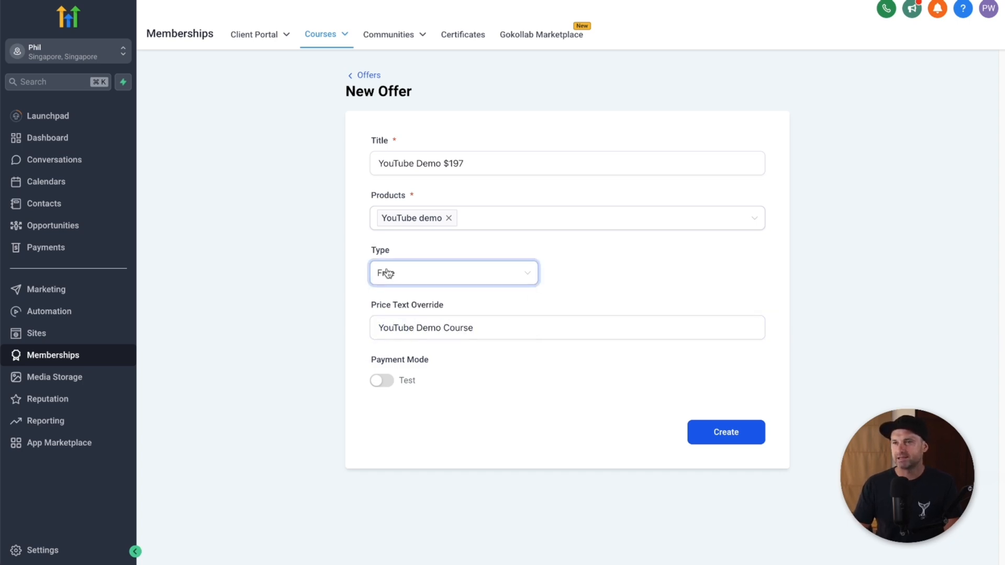
{"action": "left_click", "coordinate": [432, 306]}
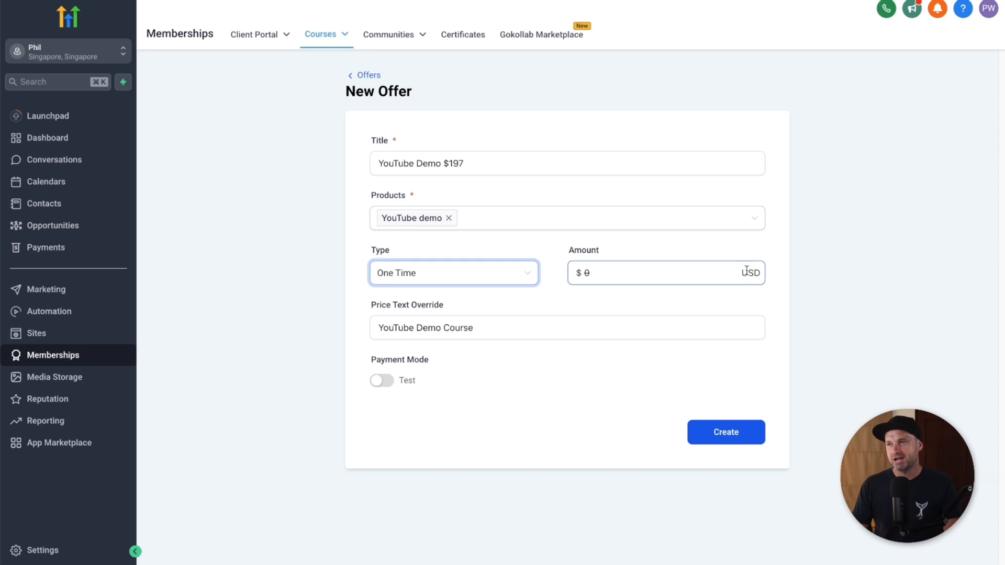
{"action": "left_click", "coordinate": [655, 265]}
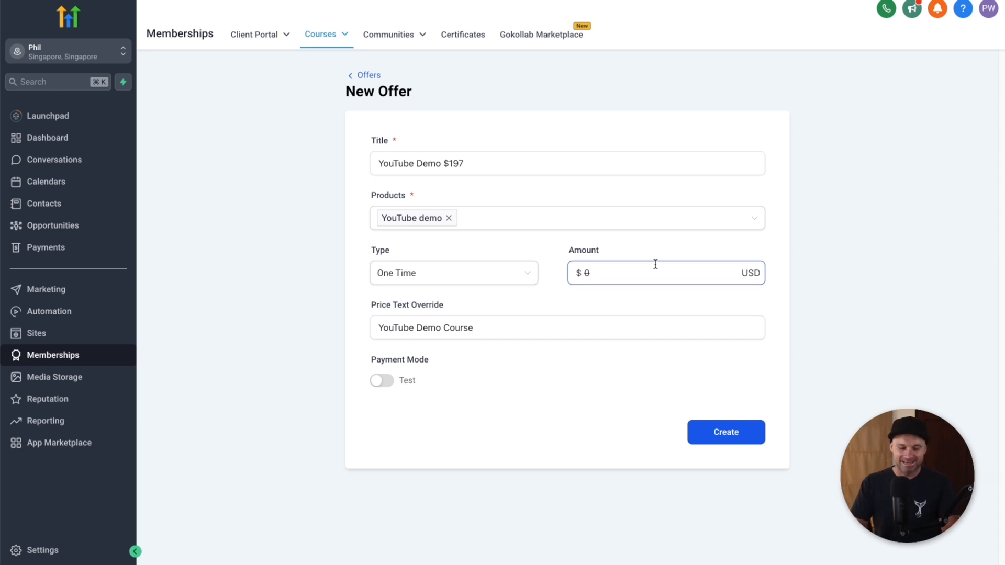
{"action": "type", "text": "197"}
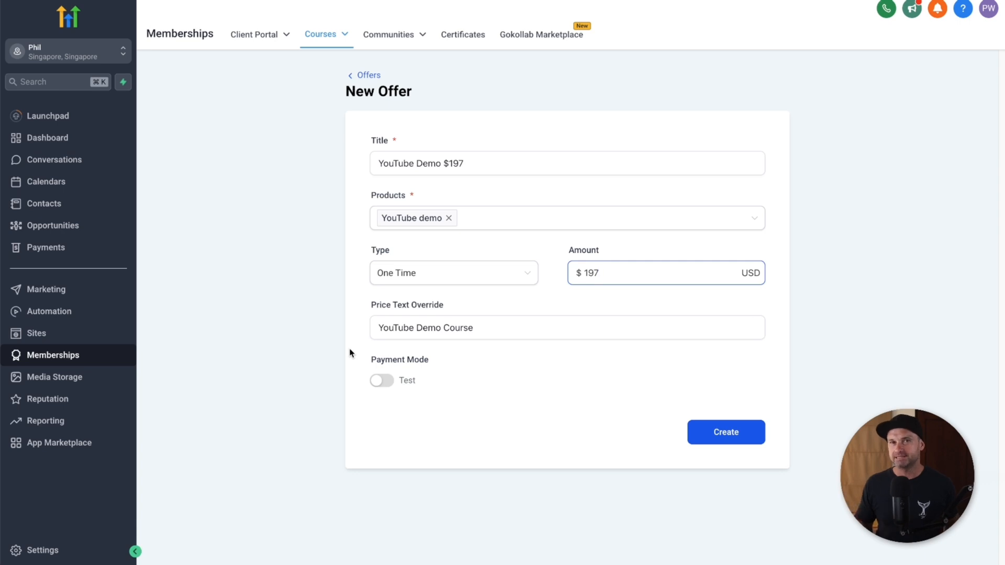
{"action": "left_click", "coordinate": [382, 382]}
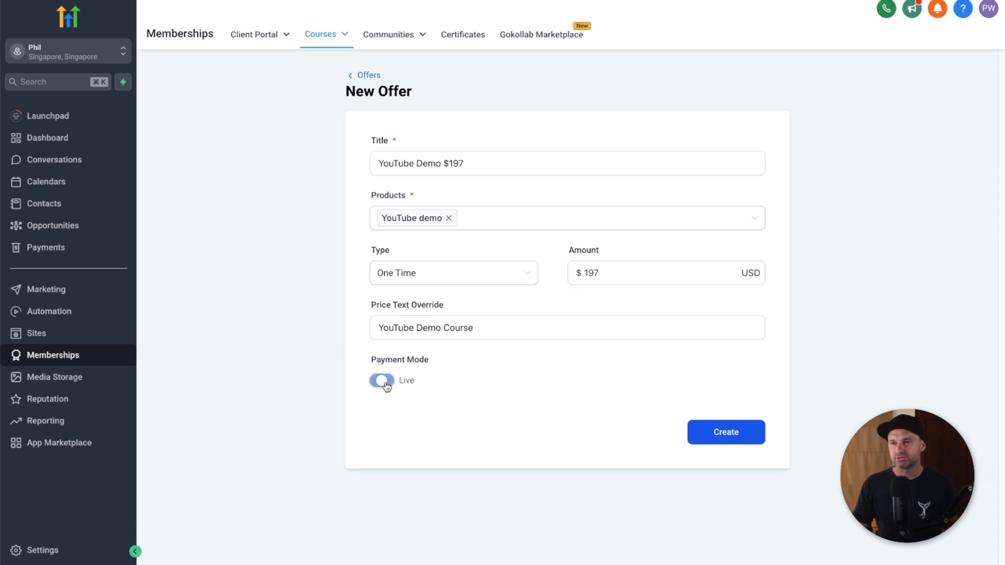
{"action": "left_click", "coordinate": [383, 383]}
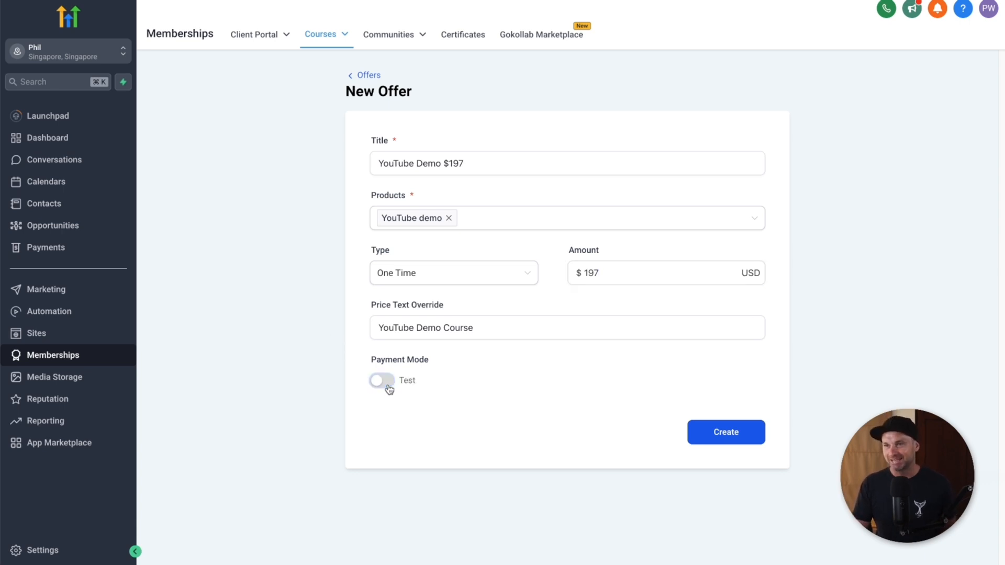
{"action": "left_click", "coordinate": [426, 333]}
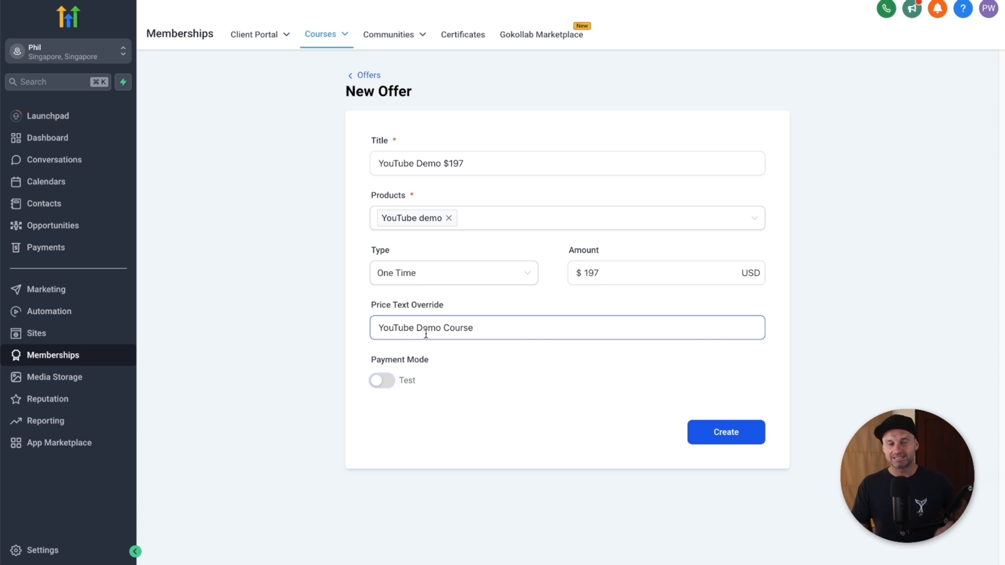
{"action": "left_click", "coordinate": [740, 448]}
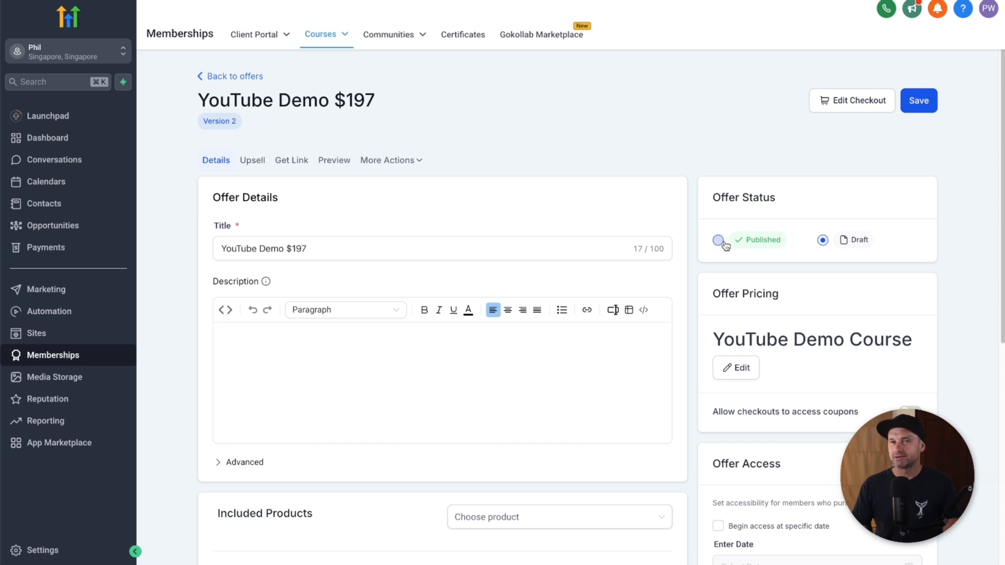
Step: Set the YouTube Demo $197 offer to Published, save it, and go to the Sites funnels list
{"action": "left_click", "coordinate": [719, 240]}
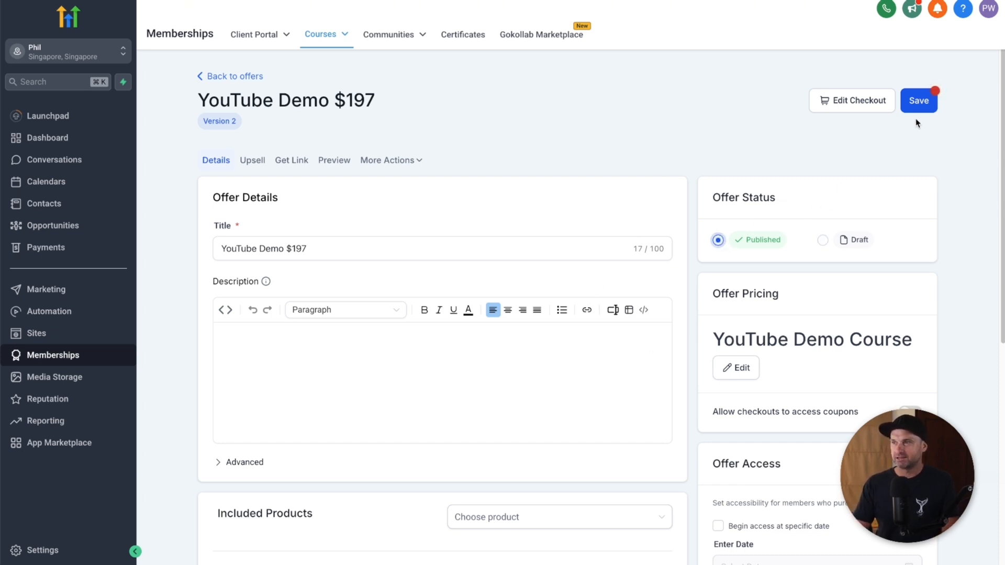
{"action": "left_click", "coordinate": [918, 101]}
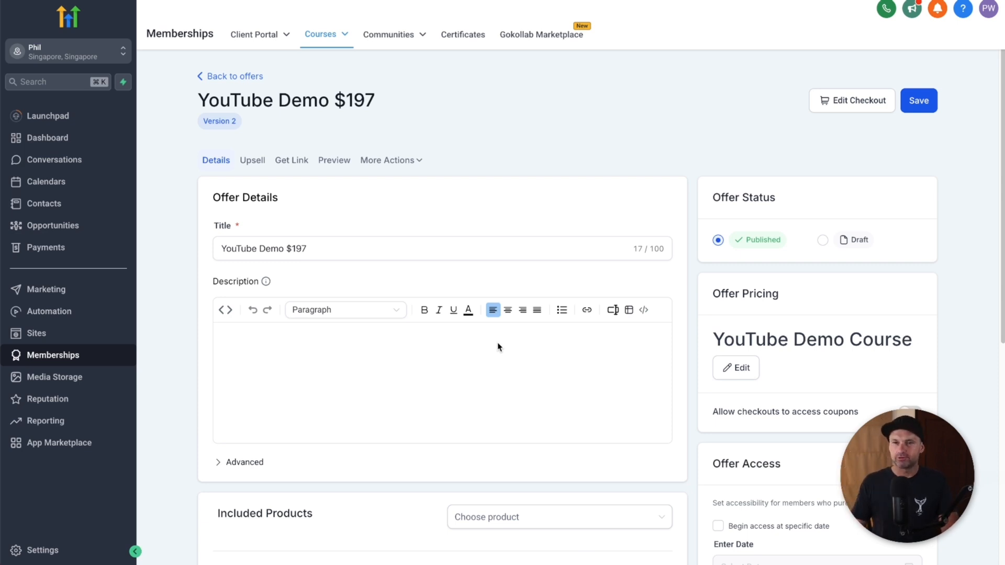
{"action": "left_click", "coordinate": [42, 334]}
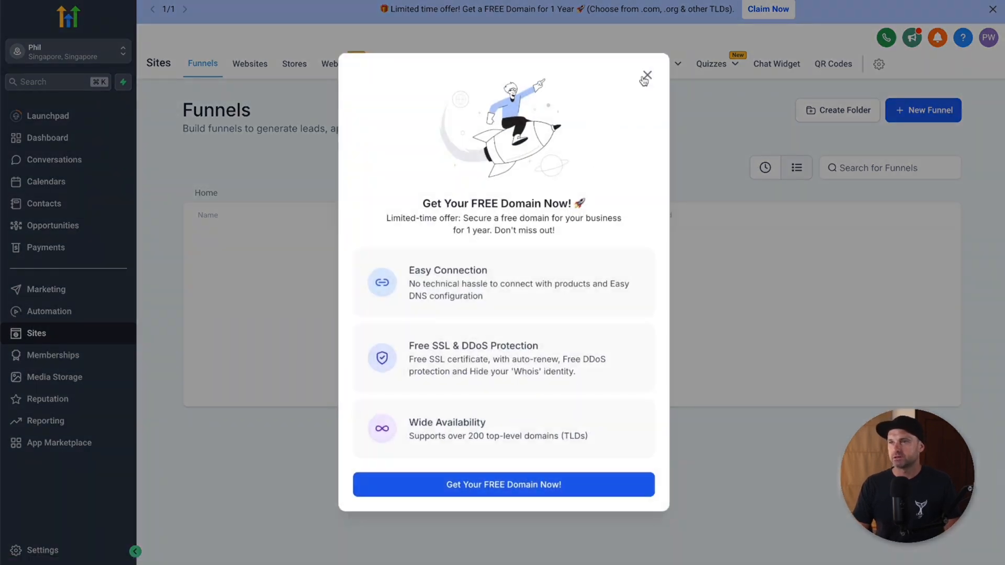
Step: Dismiss the domain promo and switch the YouTube Demo Course funnel's payment mode to Test in Settings
{"action": "left_click", "coordinate": [645, 77]}
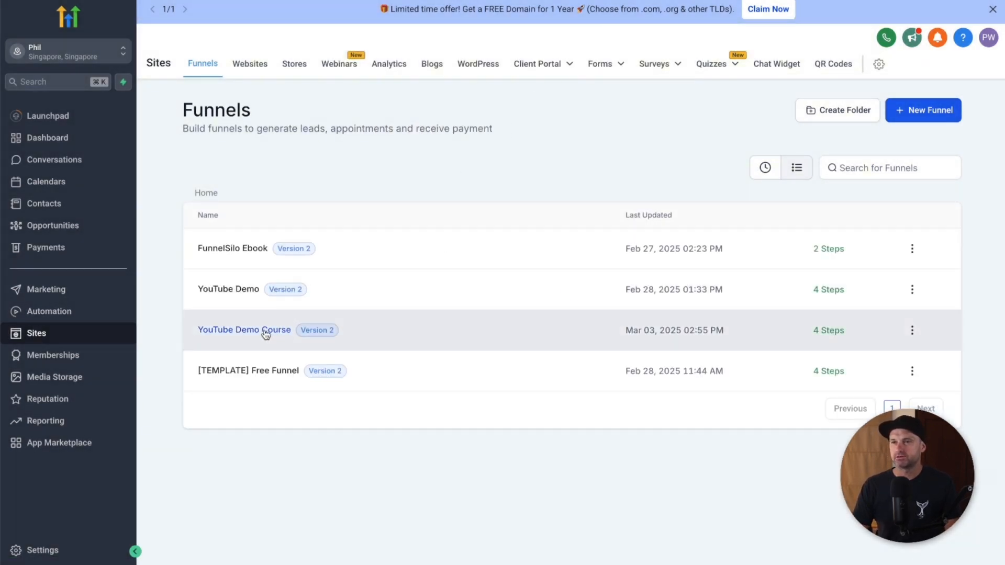
{"action": "left_click", "coordinate": [266, 334]}
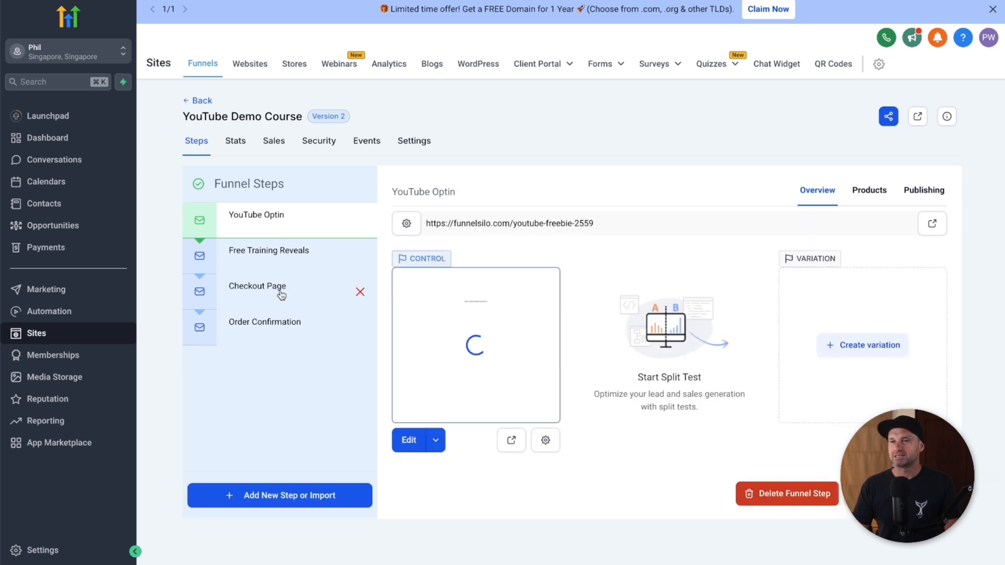
{"action": "left_click", "coordinate": [415, 139]}
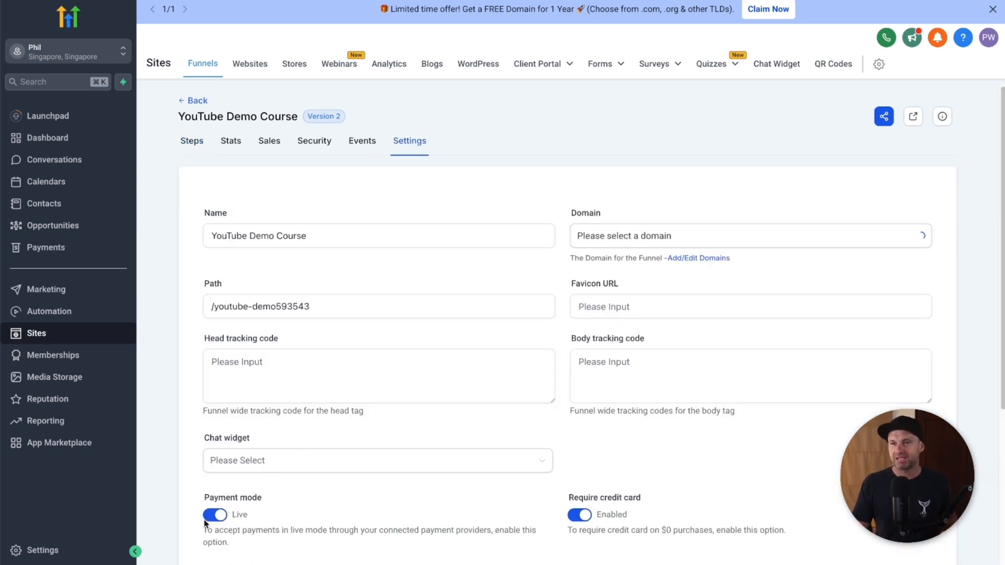
{"action": "left_click_drag", "start_coordinate": [203, 498], "coordinate": [274, 501]}
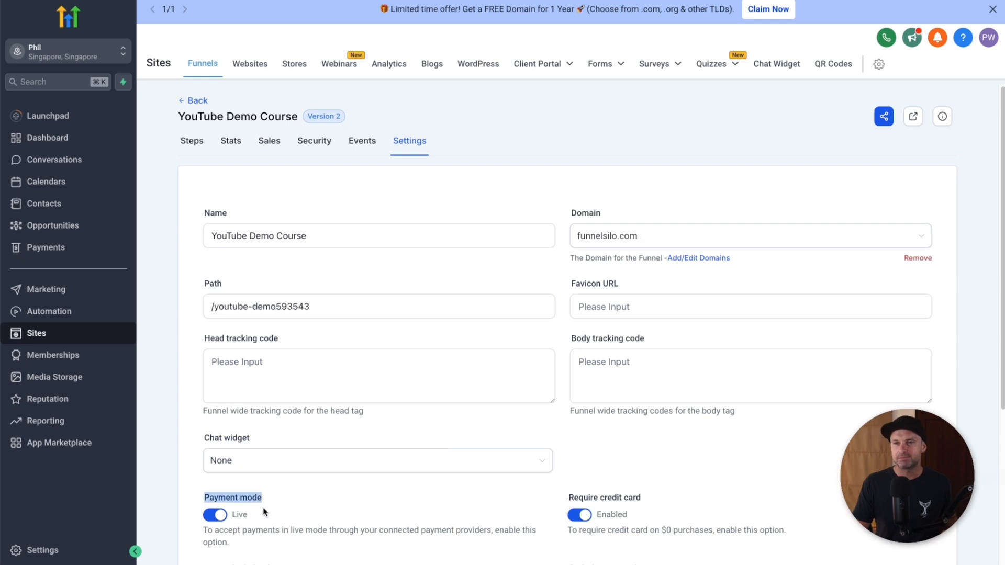
{"action": "left_click", "coordinate": [214, 517]}
{"action": "scroll", "coordinate": [827, 325], "scroll_direction": "down", "scroll_amount": 5}
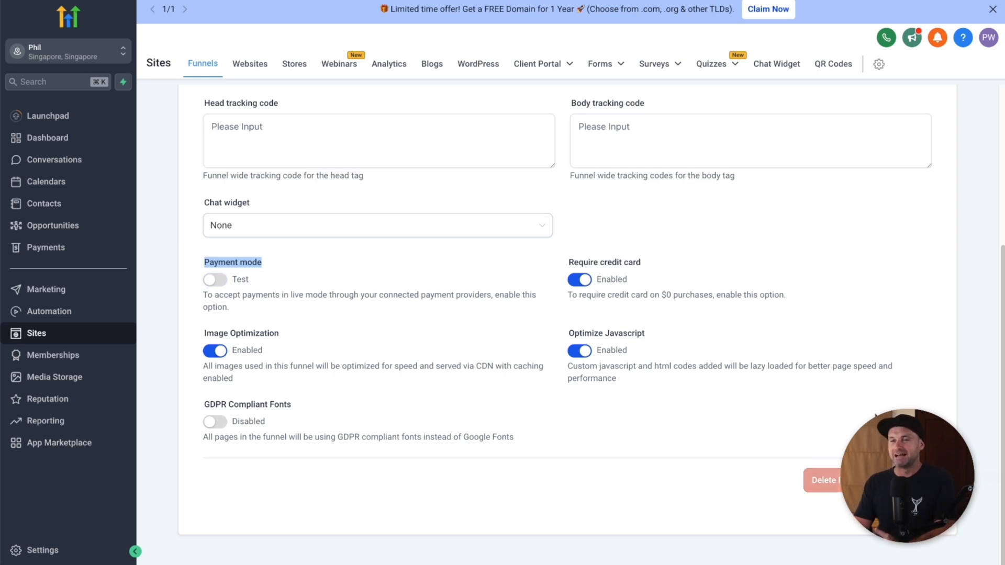
{"action": "scroll", "coordinate": [493, 400], "scroll_direction": "up", "scroll_amount": 5}
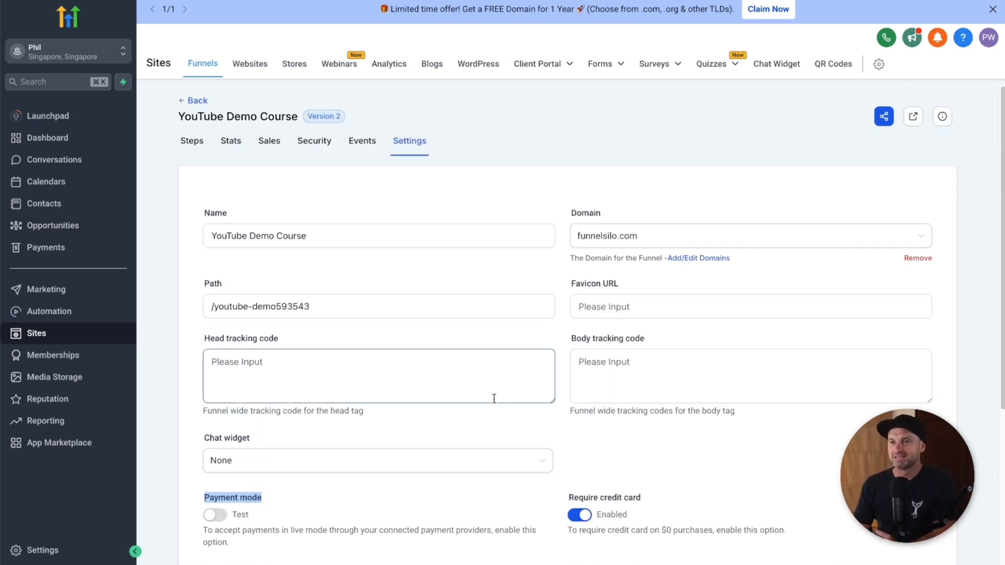
{"action": "left_click", "coordinate": [288, 504]}
{"action": "scroll", "coordinate": [628, 453], "scroll_direction": "down", "scroll_amount": 5}
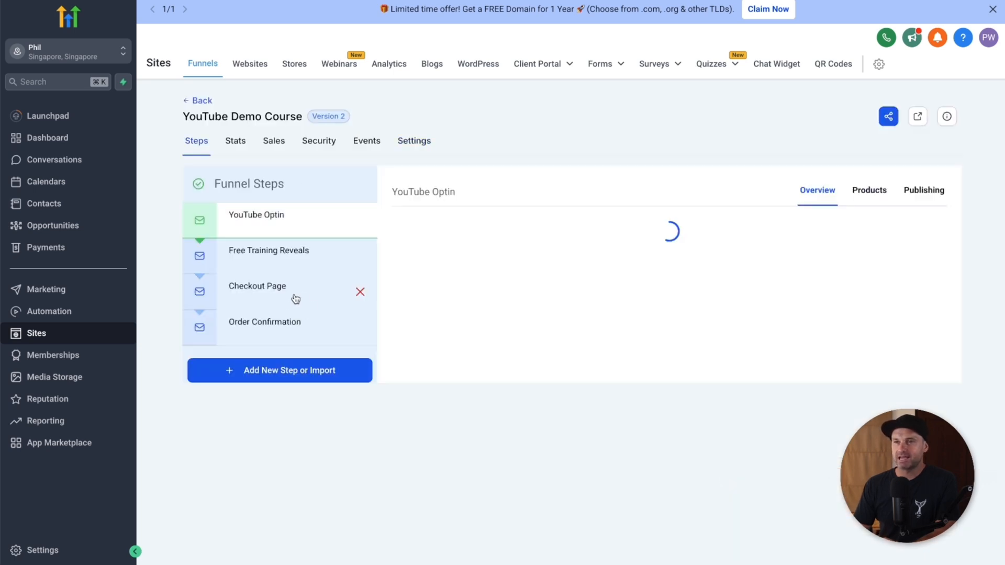
Step: Add the YouTube Demo $197 product with its $197 price to the Checkout Page step
{"action": "left_click", "coordinate": [277, 299]}
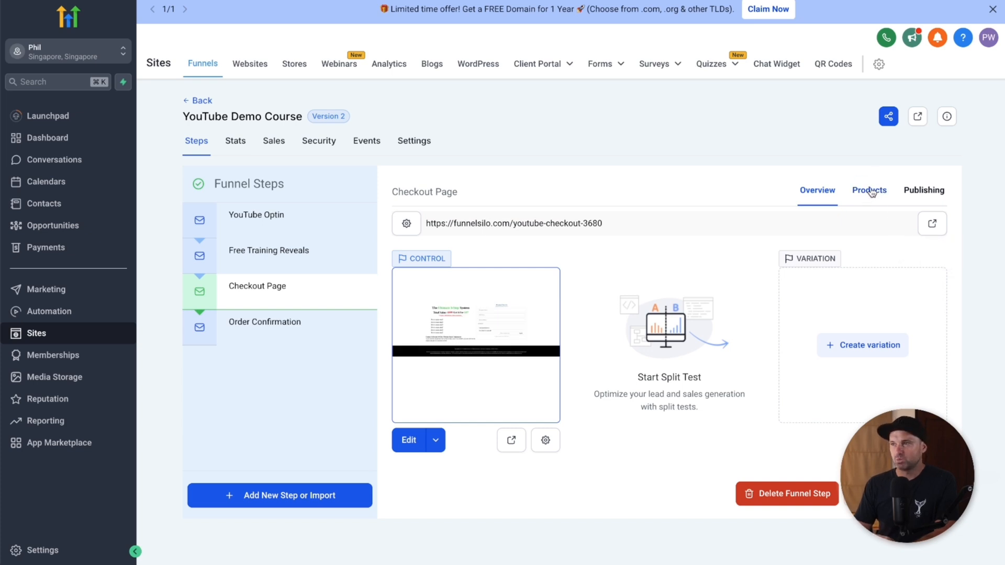
{"action": "left_click", "coordinate": [870, 191]}
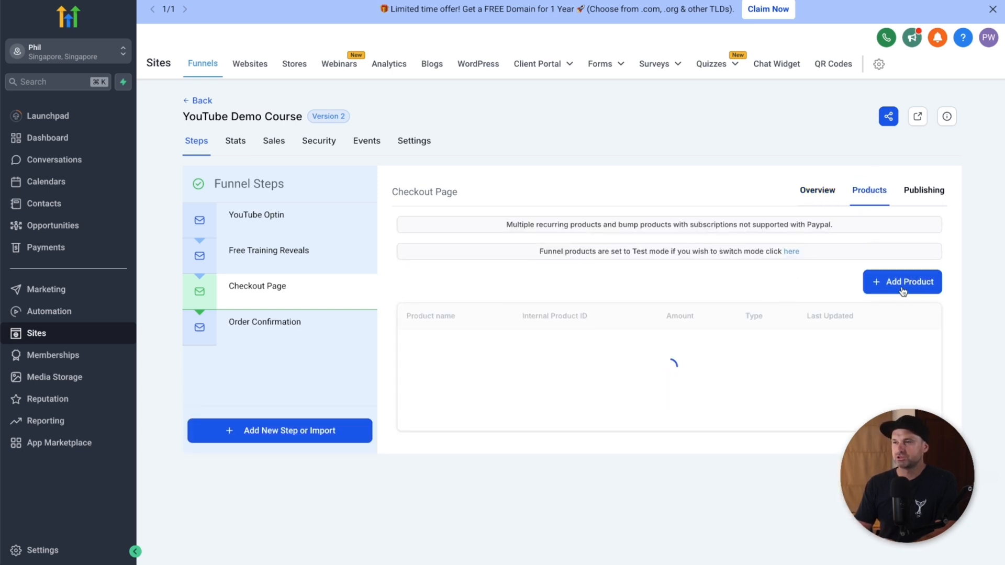
{"action": "left_click", "coordinate": [894, 288]}
{"action": "scroll", "coordinate": [892, 287], "scroll_direction": "down", "scroll_amount": 2}
{"action": "left_click", "coordinate": [465, 275]}
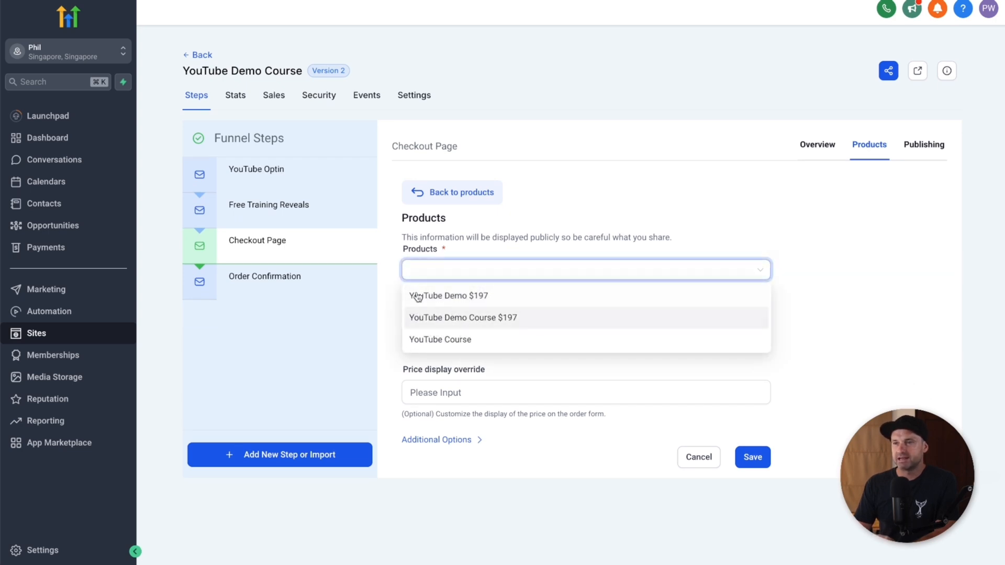
{"action": "left_click", "coordinate": [451, 298]}
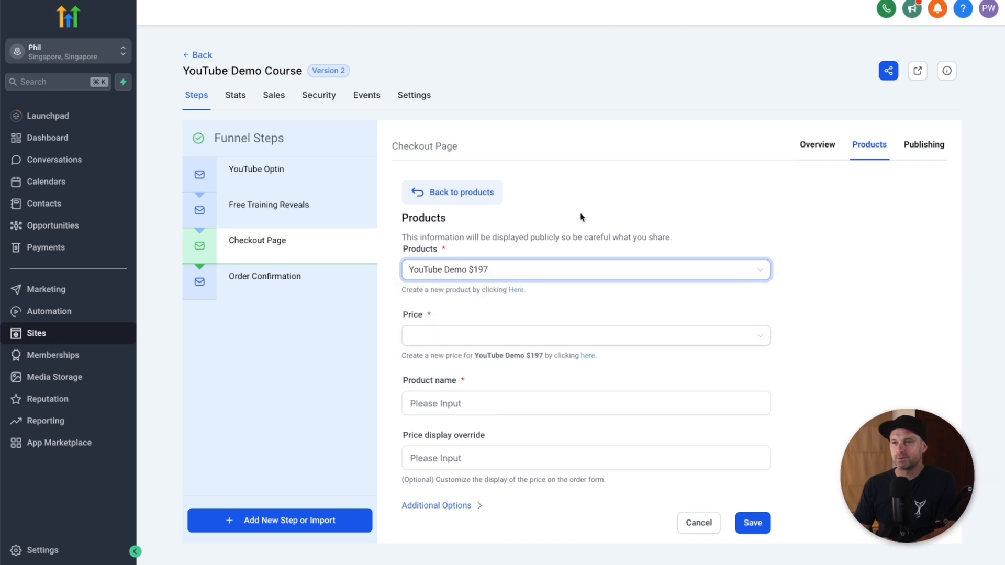
{"action": "left_click", "coordinate": [448, 331]}
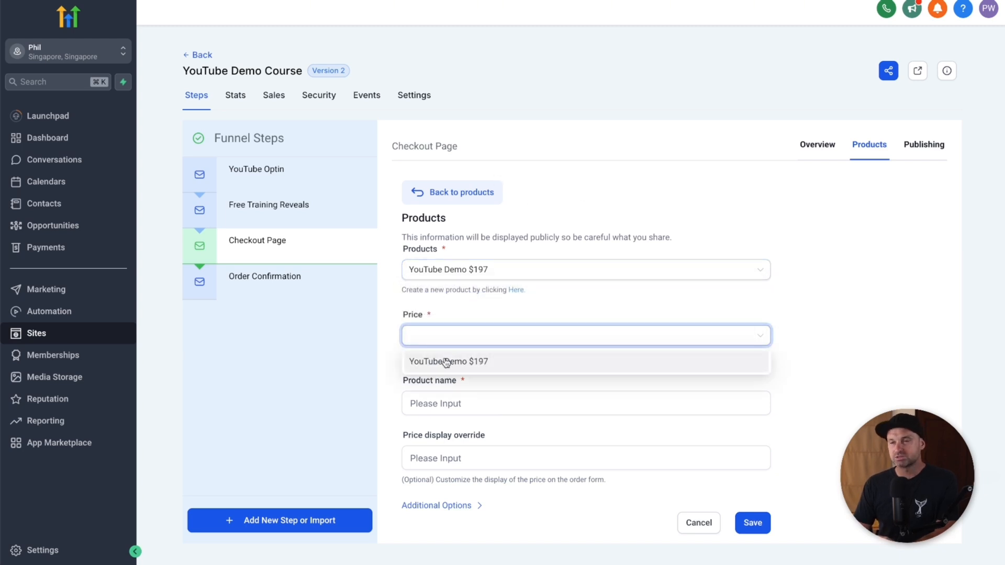
{"action": "left_click", "coordinate": [445, 362]}
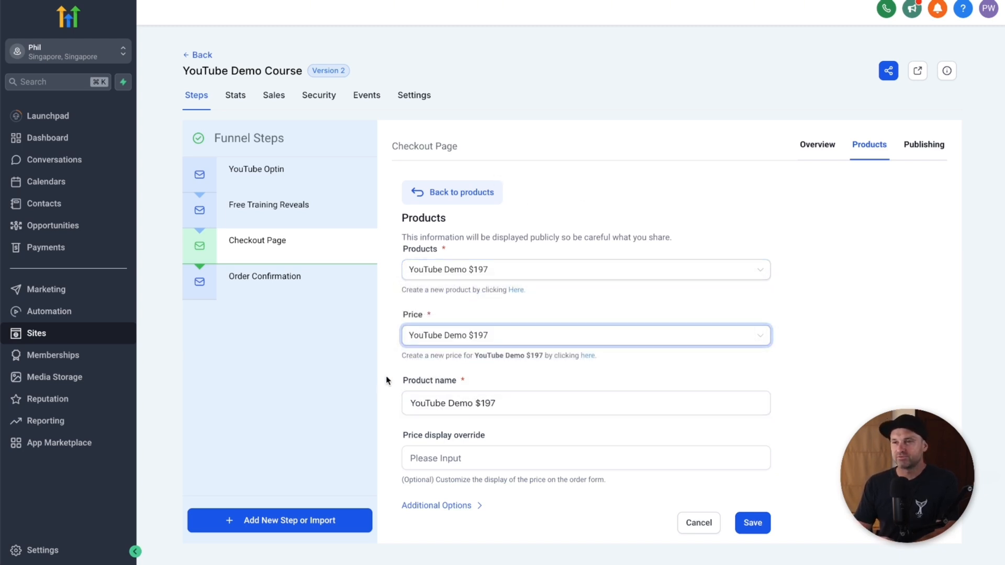
Step: Save the checkout product and open the live Checkout Page from its overview
{"action": "left_click", "coordinate": [488, 458]}
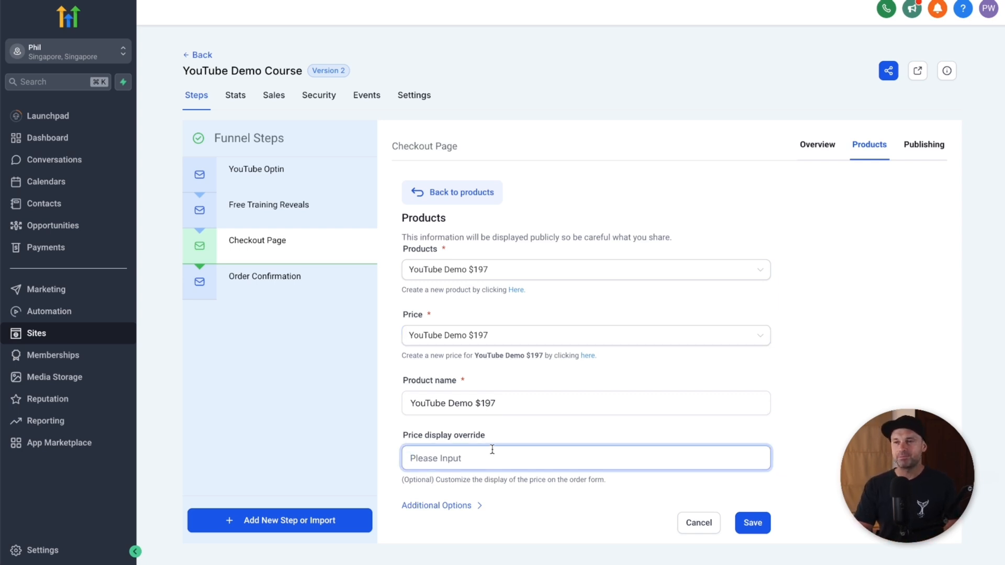
{"action": "left_click", "coordinate": [463, 508]}
{"action": "scroll", "coordinate": [471, 515], "scroll_direction": "down", "scroll_amount": 2}
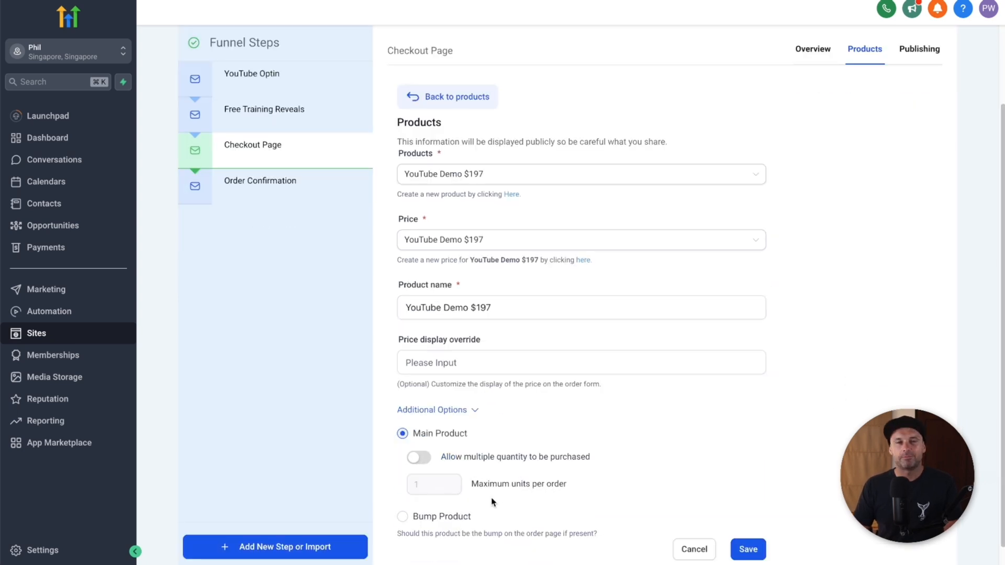
{"action": "left_click", "coordinate": [748, 549]}
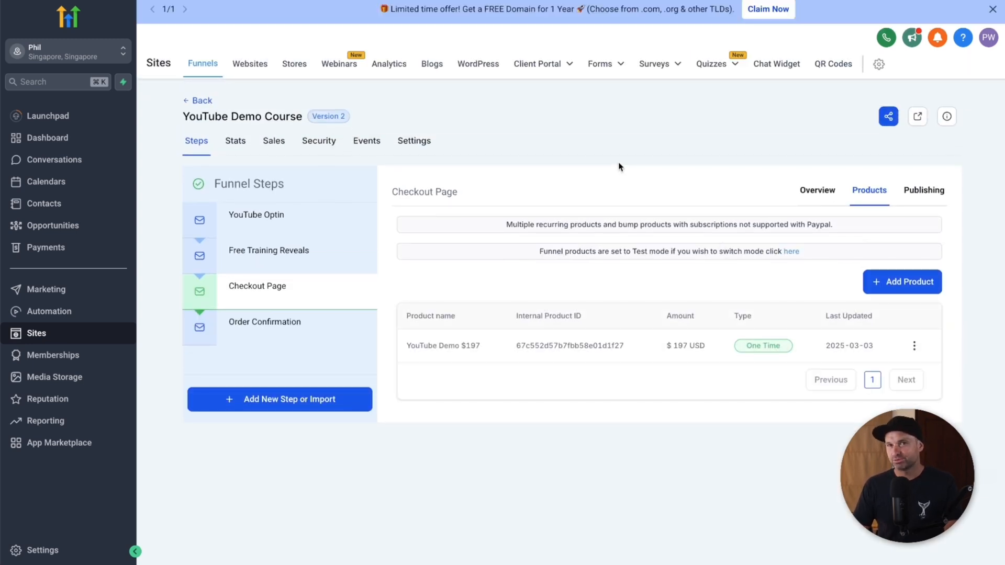
{"action": "left_click", "coordinate": [817, 195]}
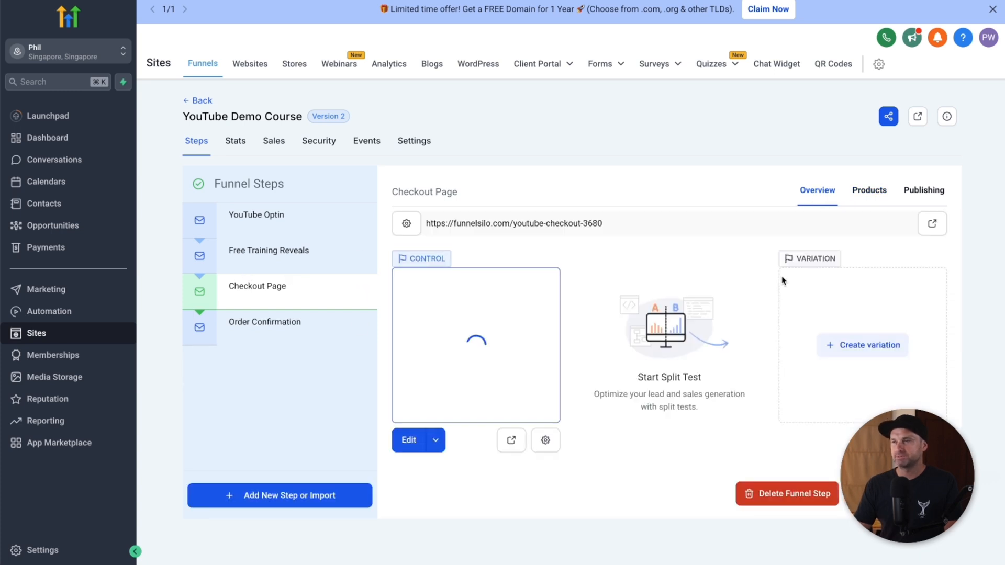
{"action": "left_click", "coordinate": [932, 224]}
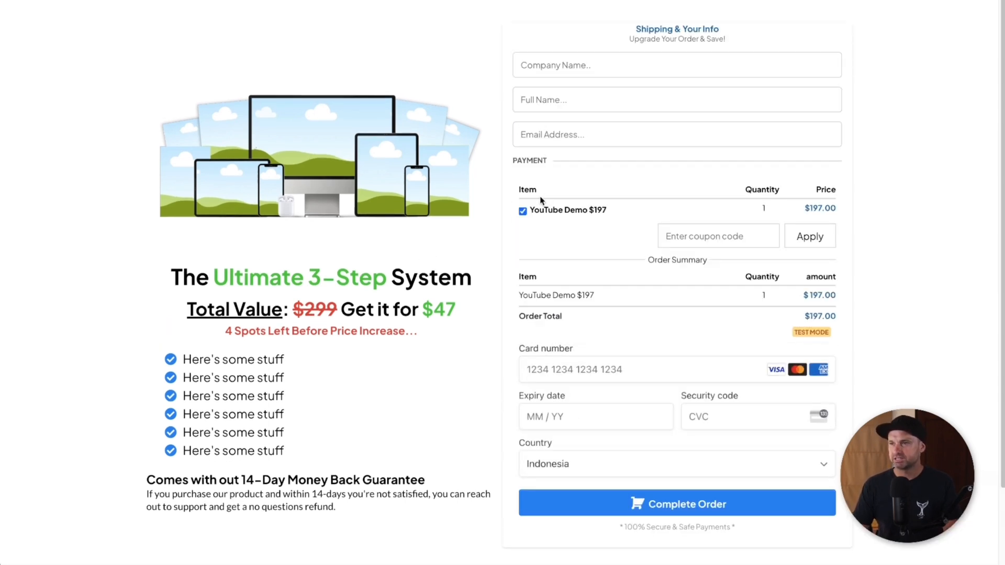
Step: Check that the checkout lists YouTube Demo $197 with a $197.00 total
{"action": "left_click_drag", "start_coordinate": [533, 208], "coordinate": [623, 217]}
{"action": "left_click", "coordinate": [844, 205]}
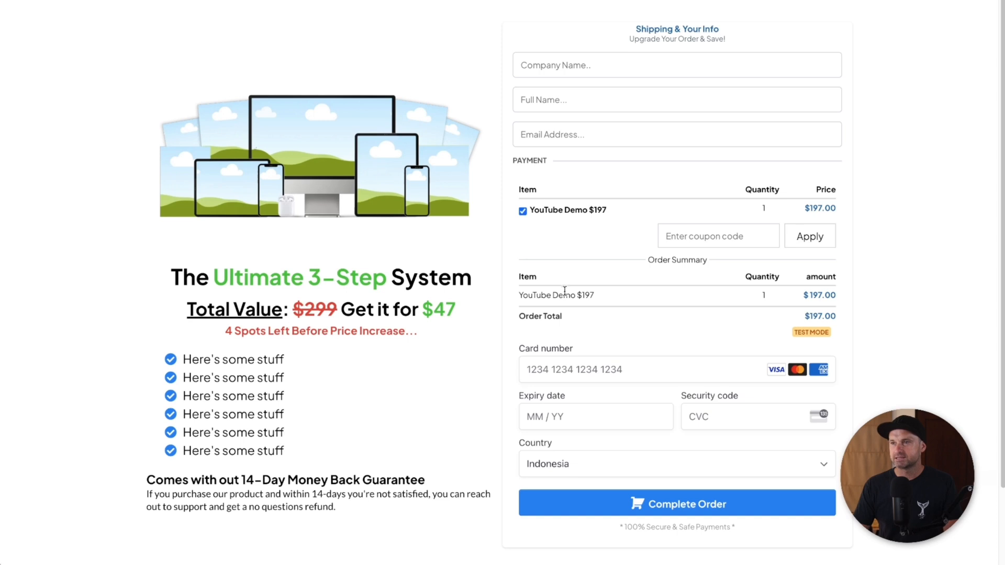
{"action": "left_click_drag", "start_coordinate": [528, 293], "coordinate": [858, 294]}
{"action": "left_click", "coordinate": [861, 298]}
{"action": "left_click", "coordinate": [616, 64]}
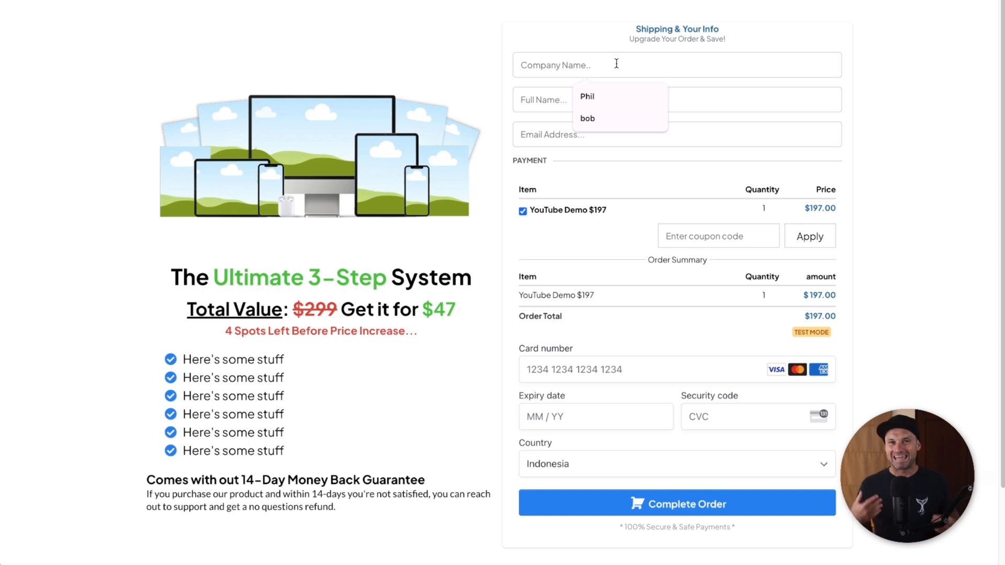
{"action": "type", "text": "Phil"}
{"action": "key", "text": "Tab"}
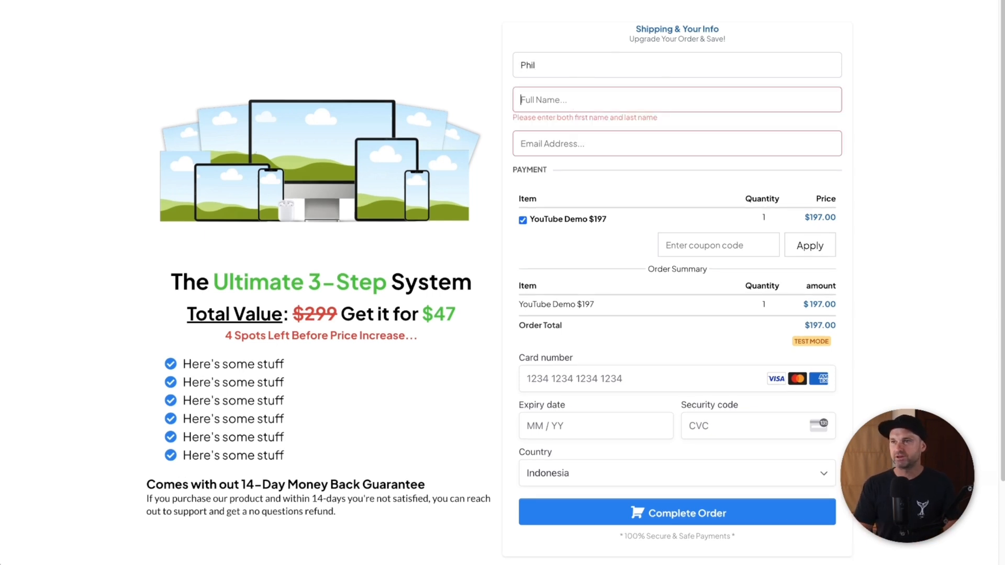
{"action": "type", "text": "Phil Wilson"}
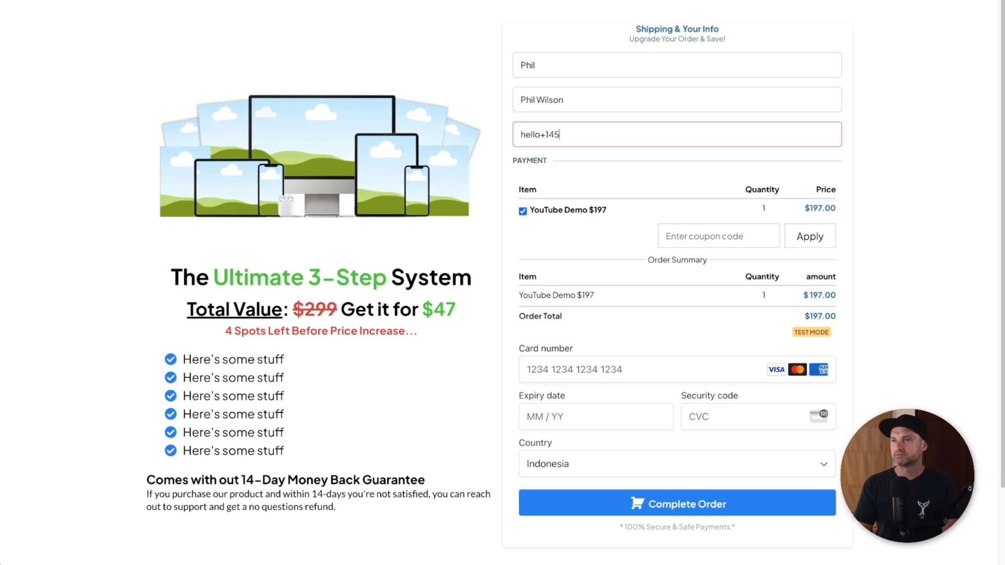
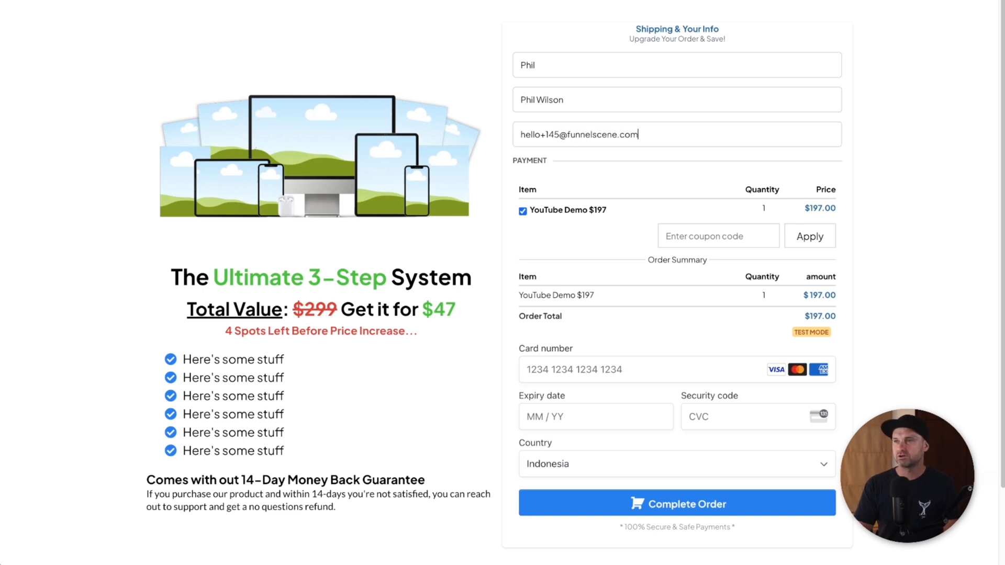
{"action": "left_click", "coordinate": [571, 363]}
{"action": "type", "text": "4242"}
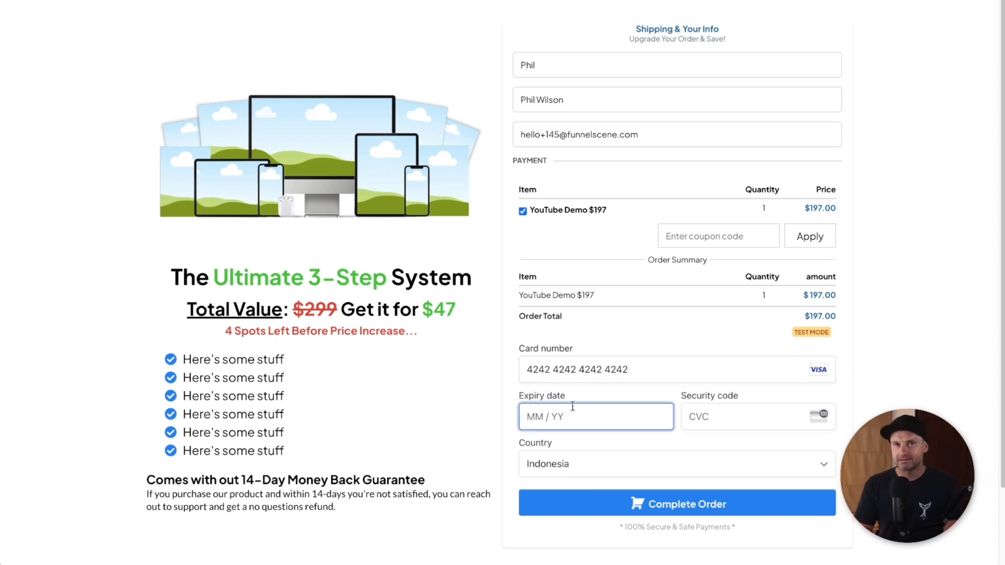
{"action": "type", "text": "42424242424210 /"}
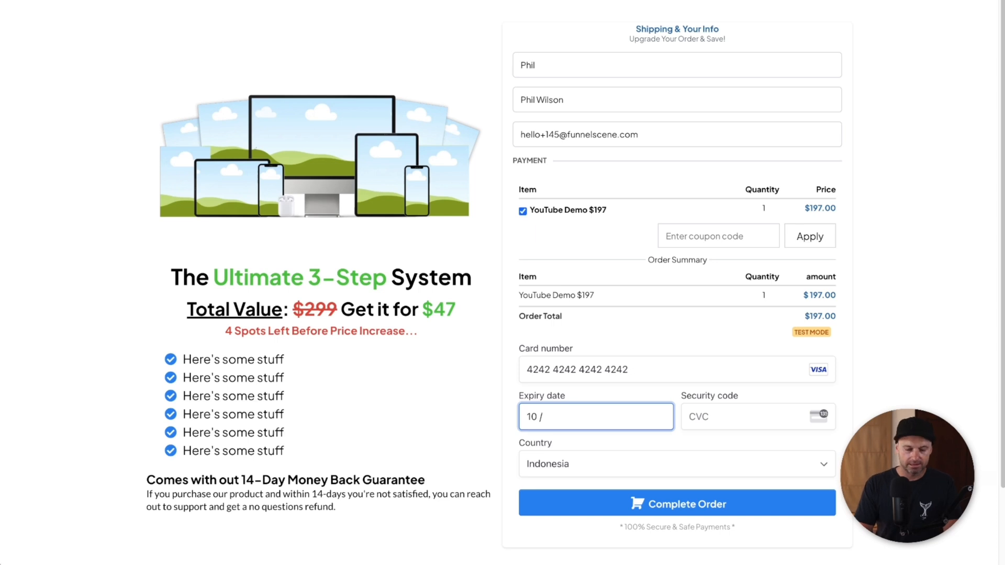
{"action": "type", "text": "45"}
{"action": "type", "text": "123"}
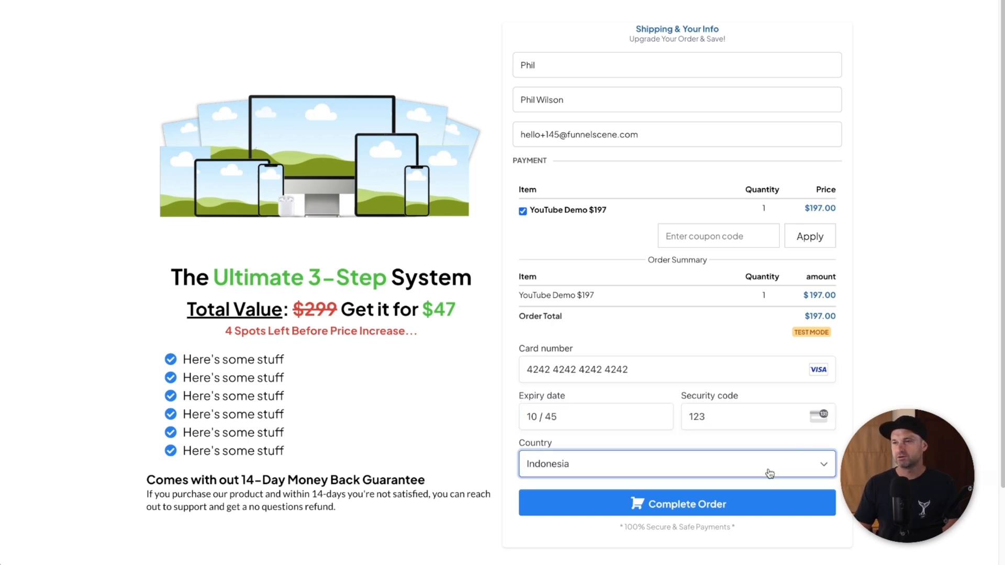
{"action": "left_click", "coordinate": [748, 500]}
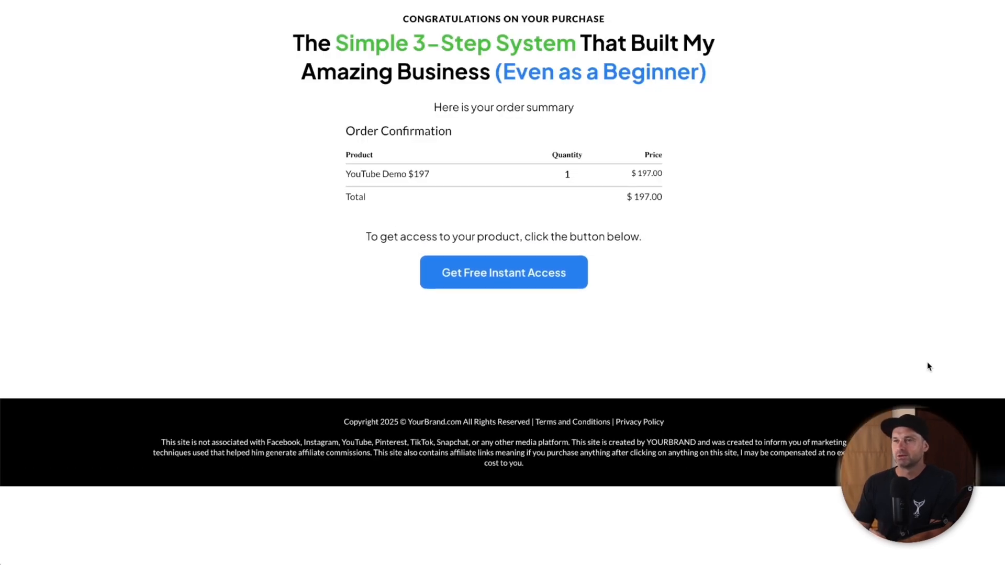
Step: Verify the confirmation's YouTube Demo $197 order line and drag the receipt email window into view
{"action": "left_click_drag", "start_coordinate": [331, 173], "coordinate": [644, 188]}
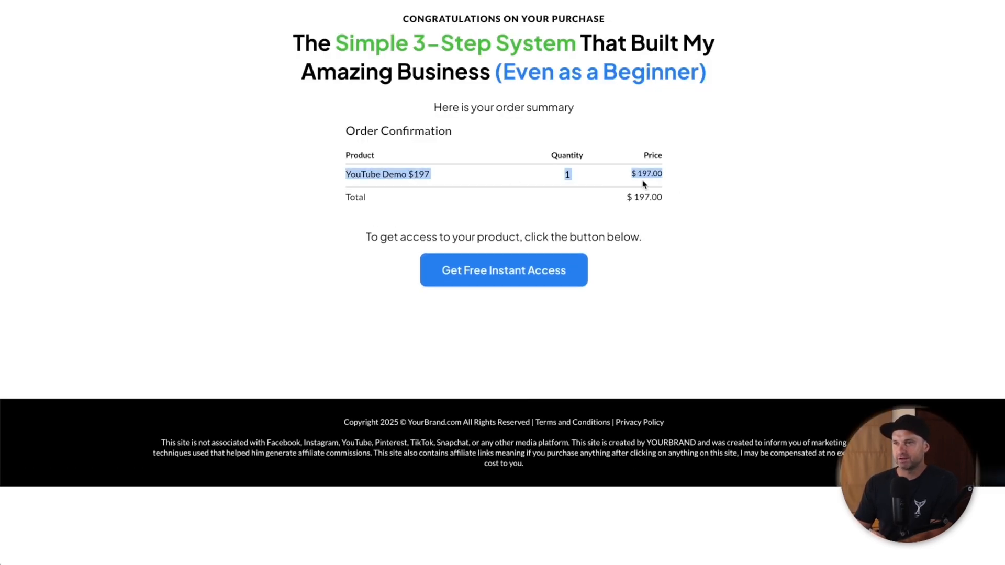
{"action": "left_click", "coordinate": [693, 200]}
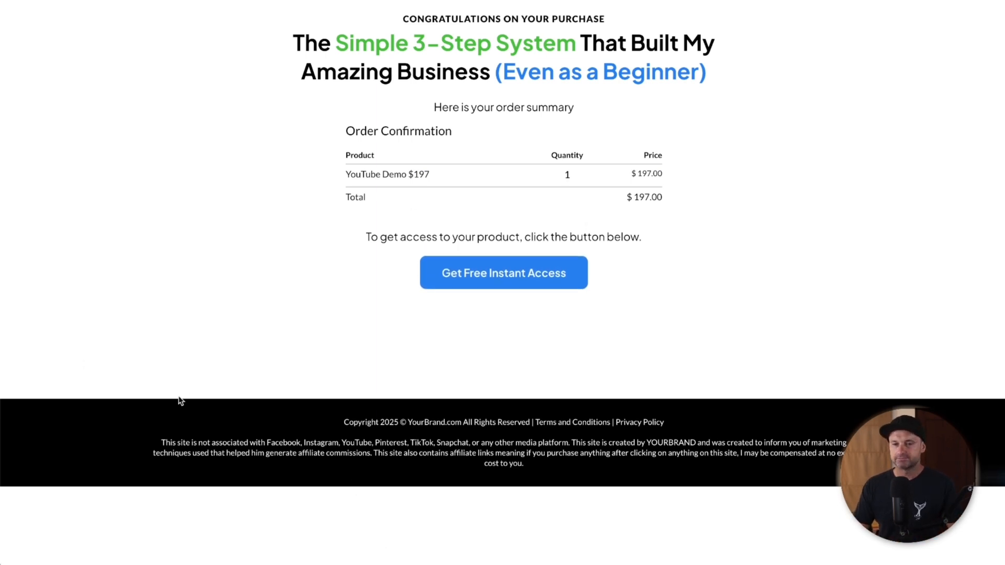
{"action": "left_click_drag", "start_coordinate": [210, 95], "coordinate": [265, 24]}
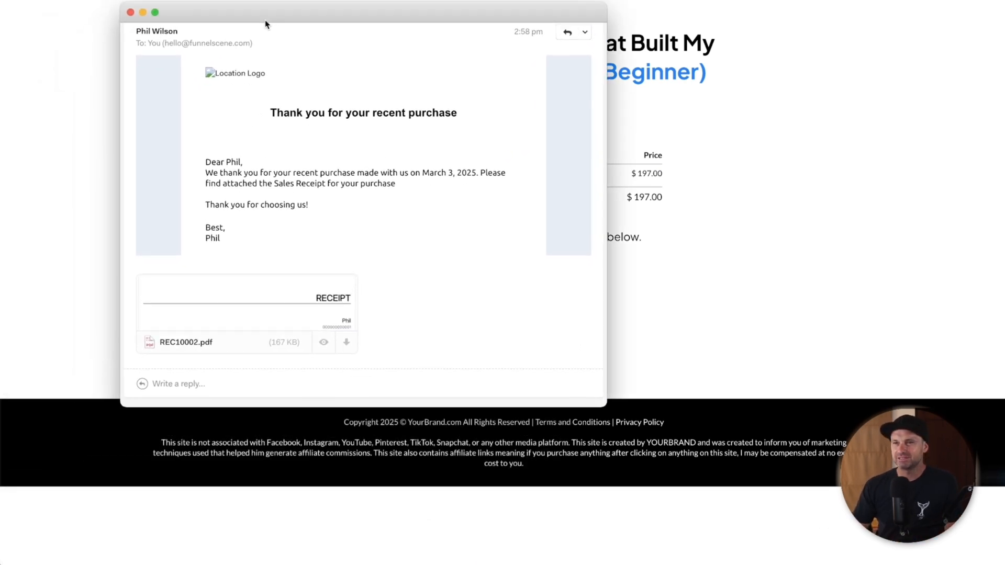
Step: Open the $197.00 receipt PDF attachment in a preview and centre it on screen
{"action": "left_click_drag", "start_coordinate": [222, 240], "coordinate": [241, 251]}
{"action": "left_click", "coordinate": [324, 343]}
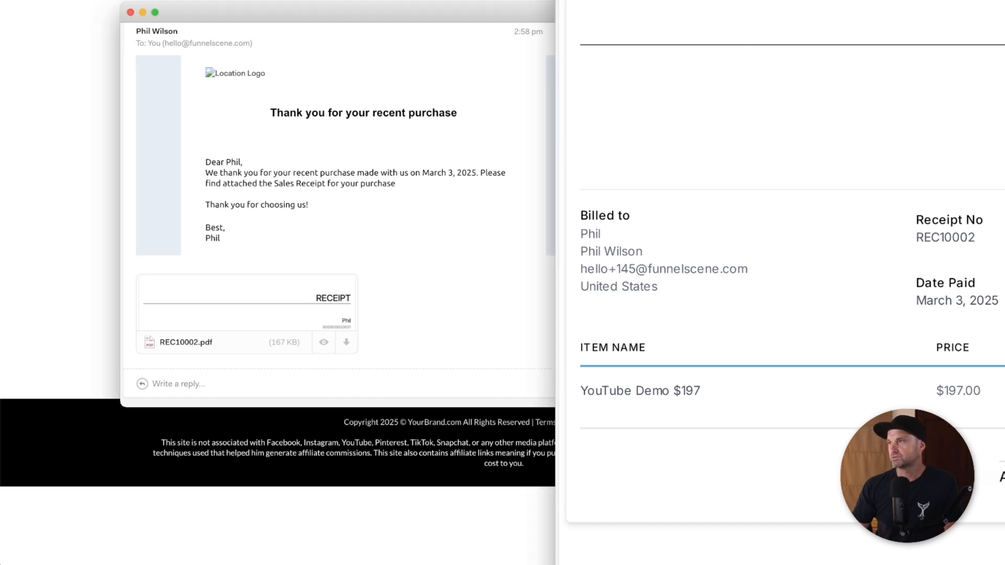
{"action": "left_click_drag", "start_coordinate": [988, 5], "coordinate": [1004, 176]}
{"action": "left_click_drag", "start_coordinate": [810, 194], "coordinate": [546, 53]}
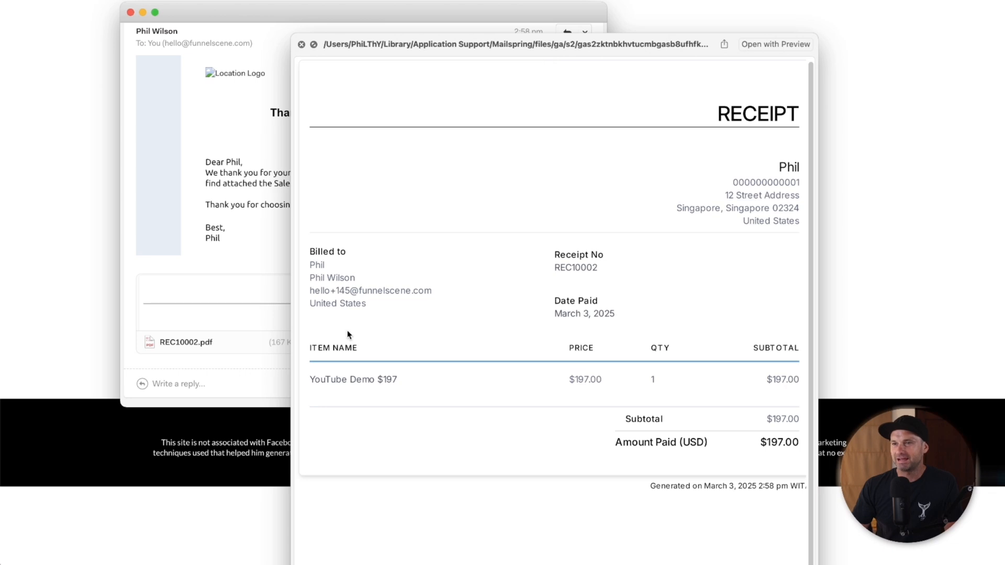
Step: Review the receipt's billing details, then close the preview and the receipt email
{"action": "left_click_drag", "start_coordinate": [317, 302], "coordinate": [400, 299]}
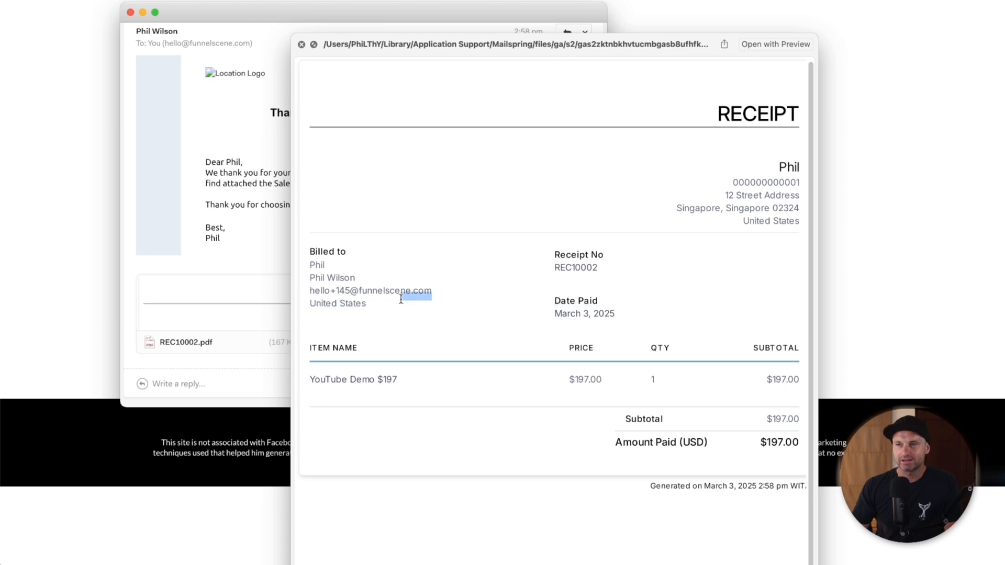
{"action": "left_click", "coordinate": [345, 194]}
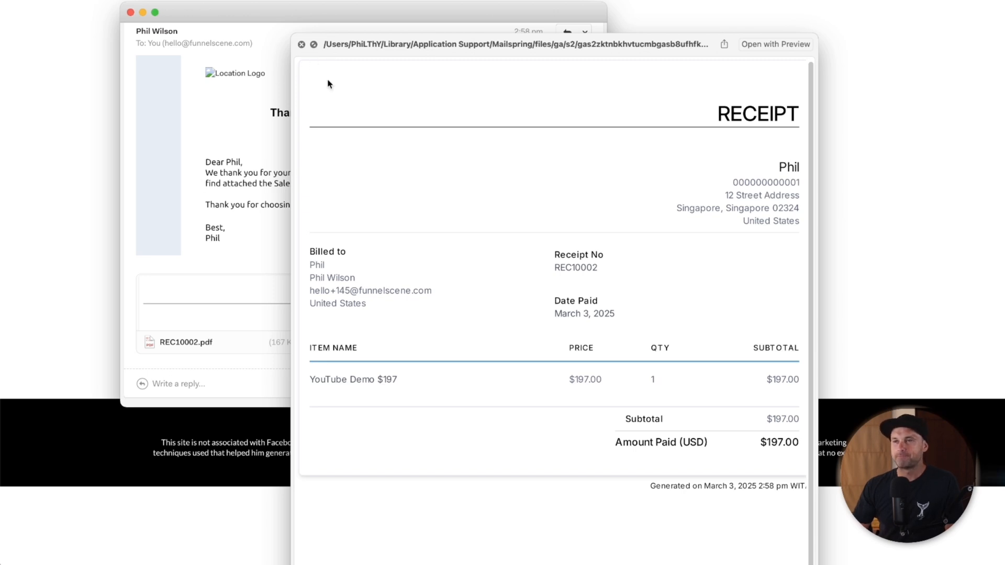
{"action": "left_click", "coordinate": [301, 45]}
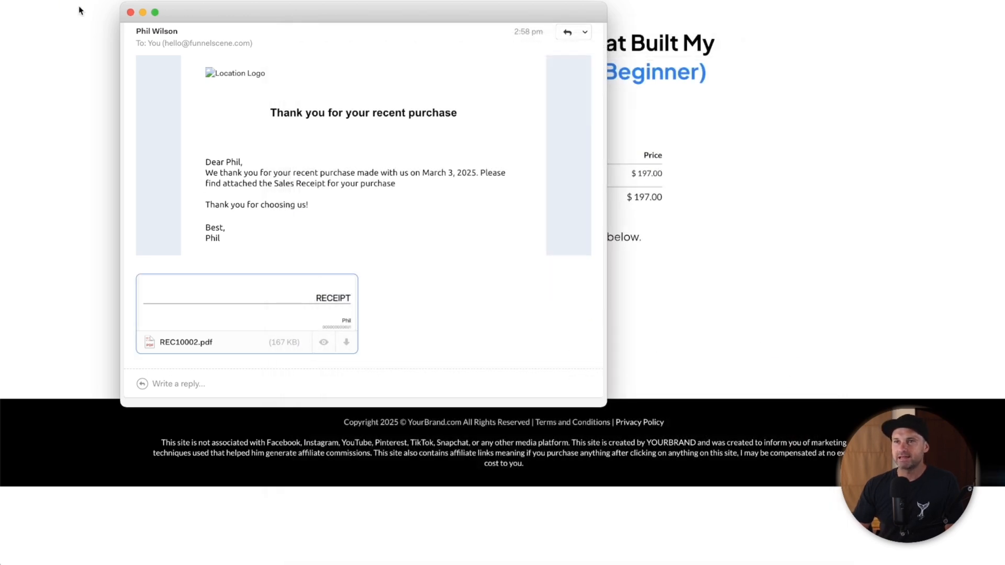
{"action": "left_click", "coordinate": [131, 13]}
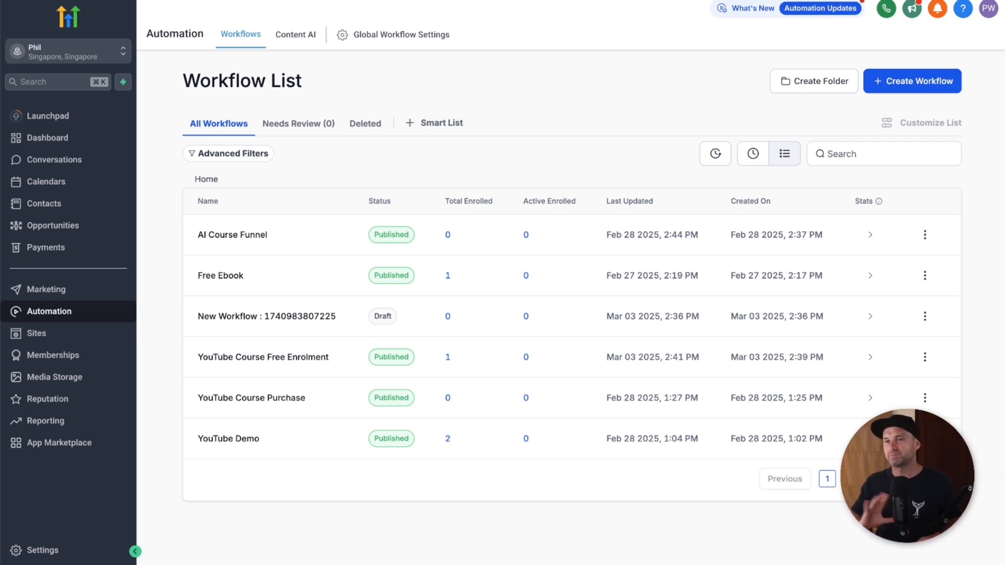
Step: Create a new workflow from scratch named 'YouTube Course Demo Paid'
{"action": "left_click", "coordinate": [909, 85]}
{"action": "left_click", "coordinate": [888, 131]}
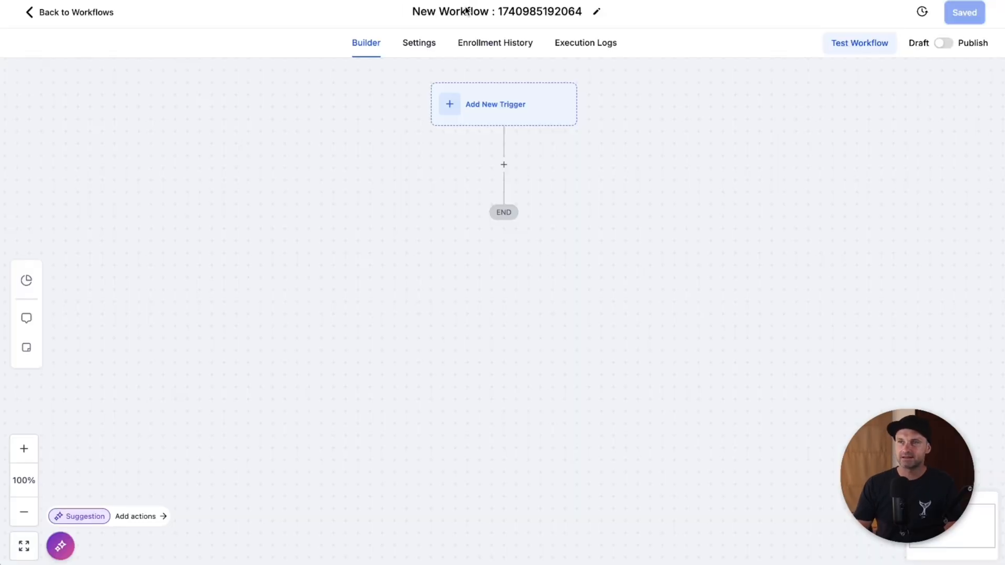
{"action": "triple_click", "coordinate": [466, 9]}
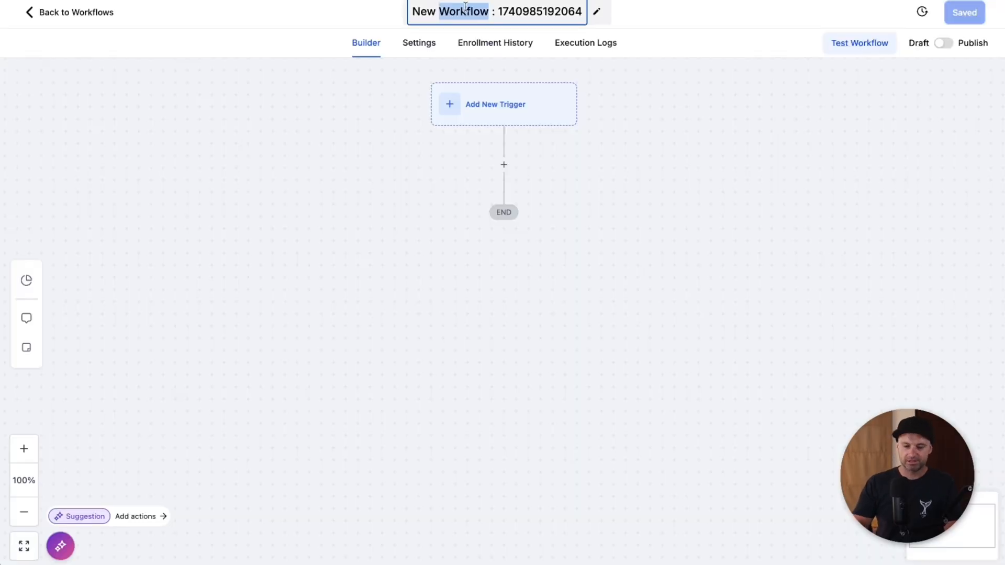
{"action": "type", "text": "YouTube Cou"}
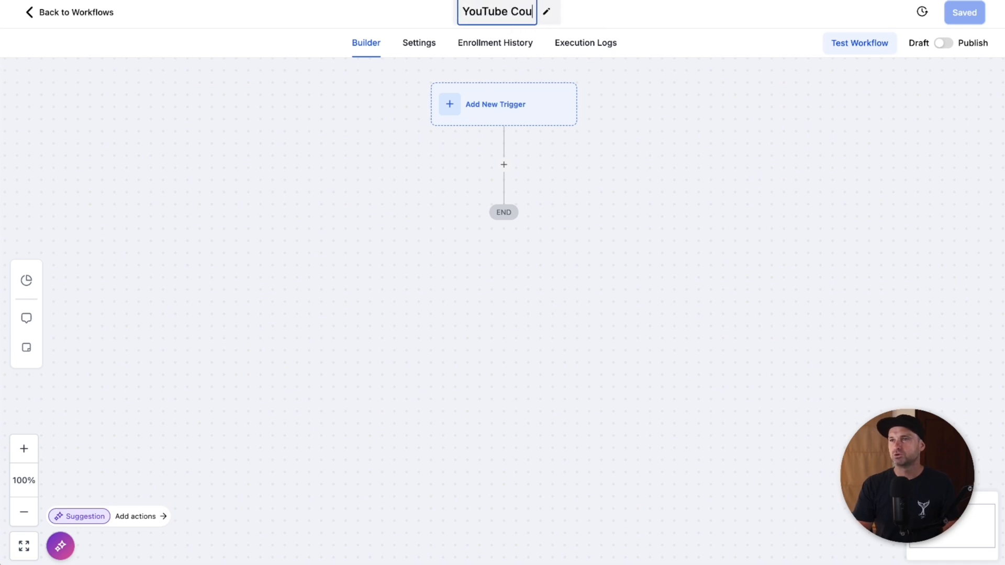
{"action": "type", "text": "rse Demo Paid"}
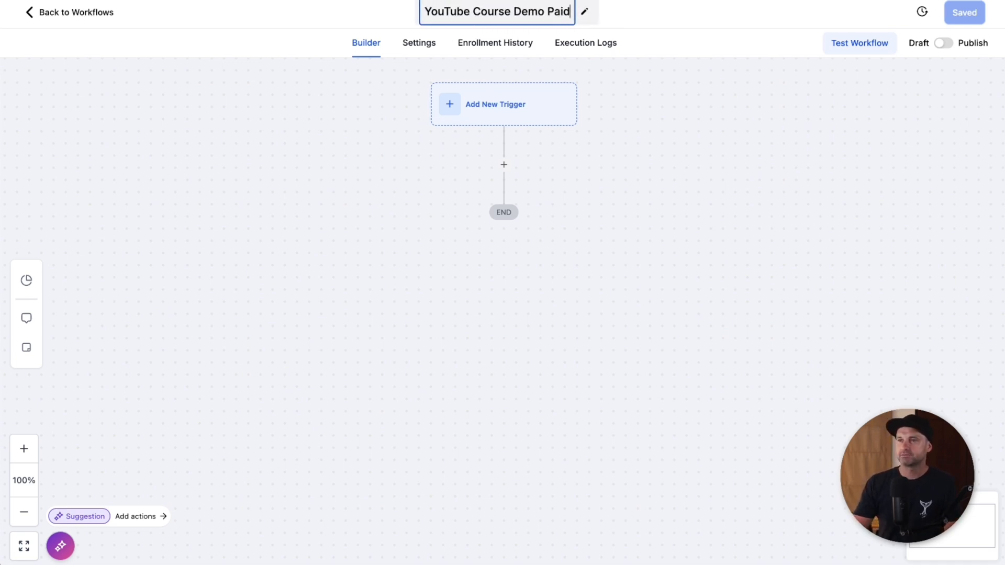
{"action": "key", "text": "Return"}
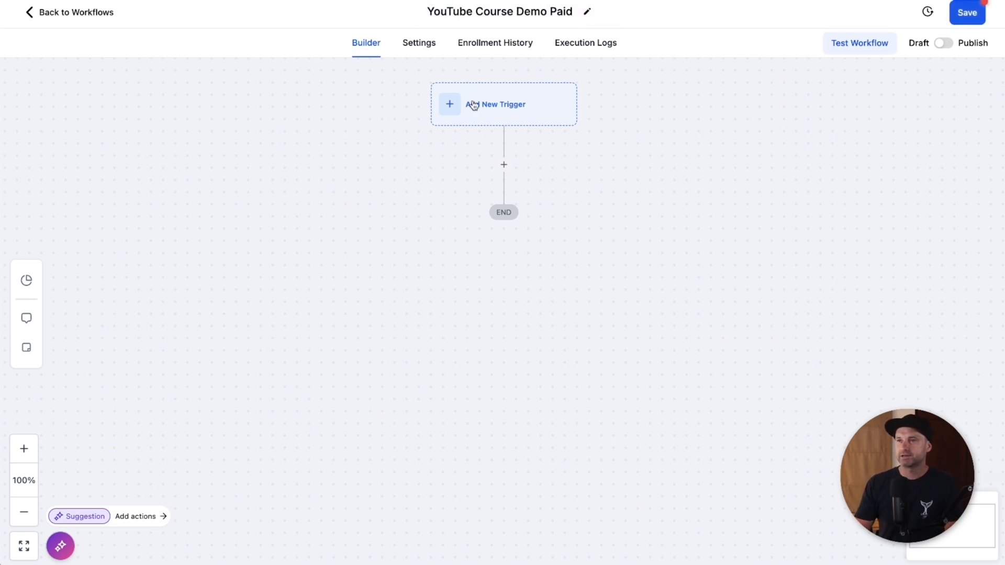
Step: Add an Order Form Submission trigger to the workflow
{"action": "left_click", "coordinate": [505, 109]}
{"action": "left_click", "coordinate": [706, 144]}
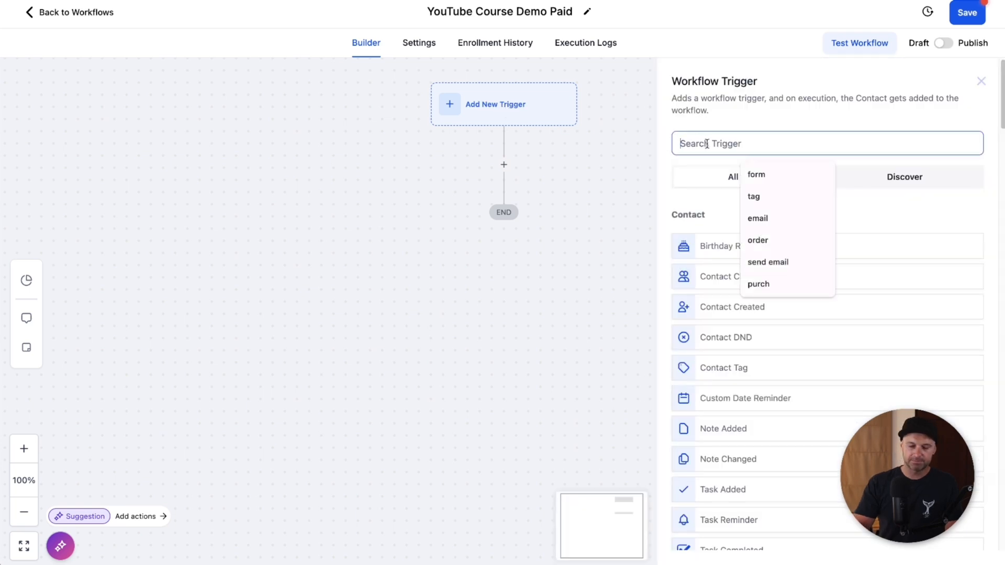
{"action": "type", "text": "offer"}
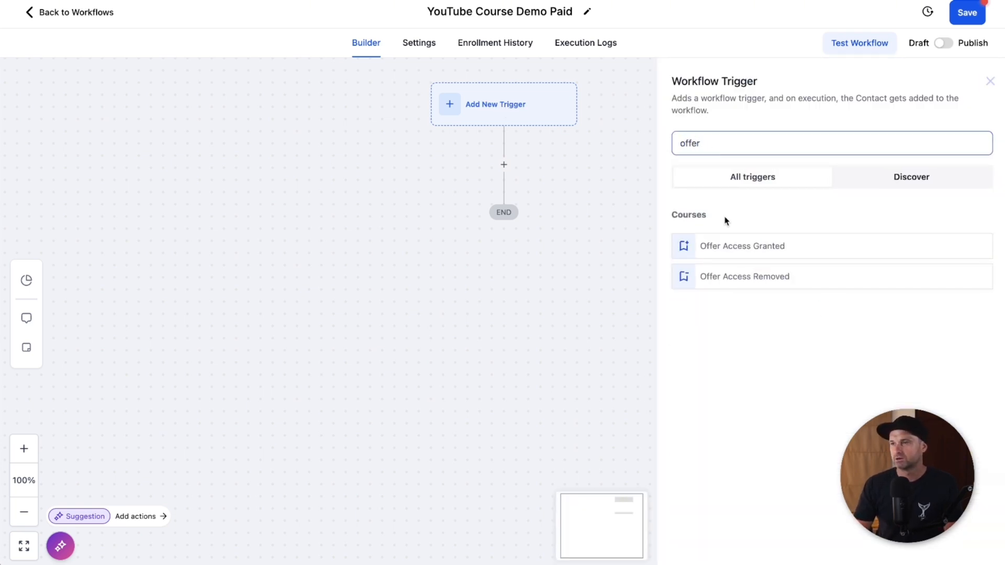
{"action": "double_click", "coordinate": [714, 150]}
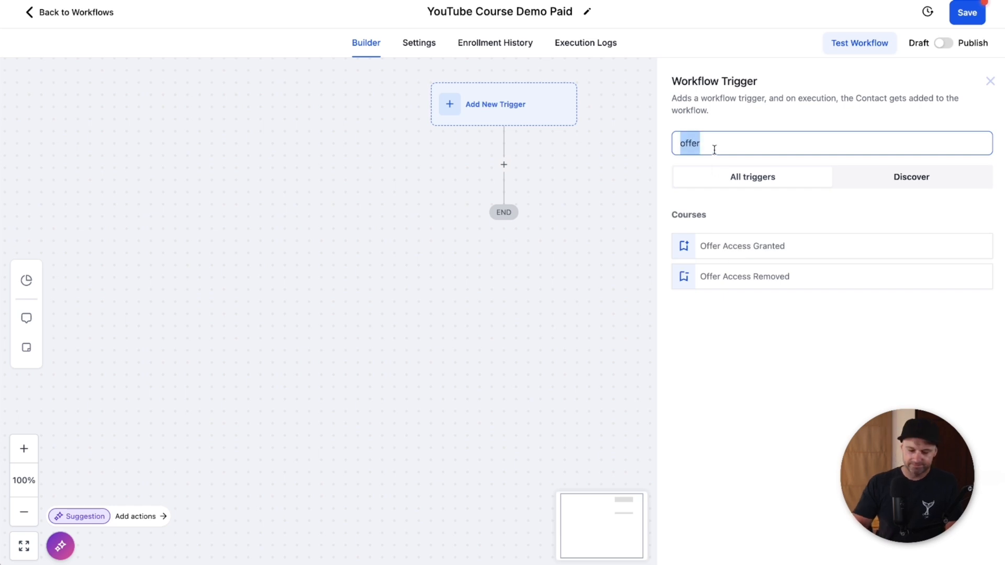
{"action": "type", "text": "order"}
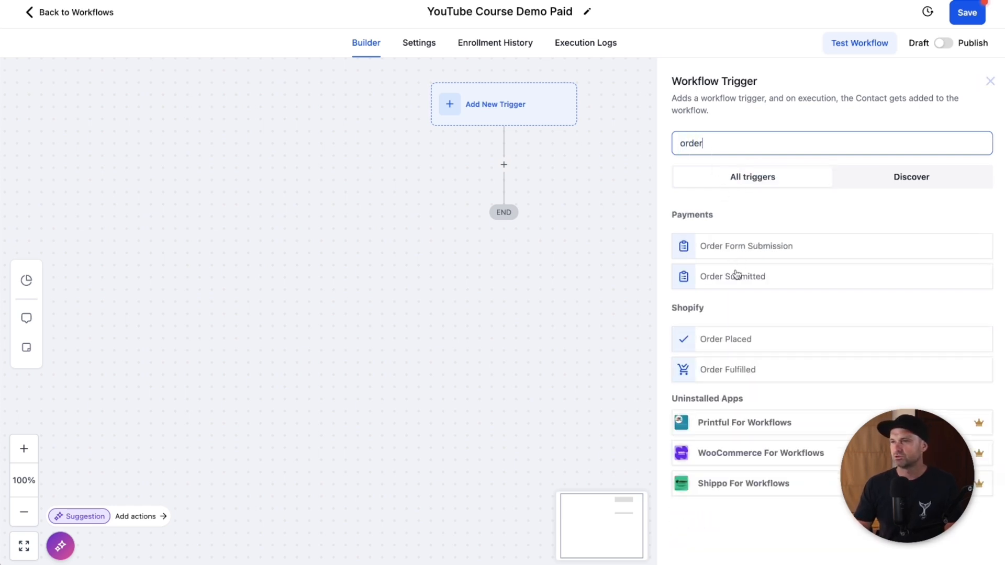
{"action": "left_click", "coordinate": [746, 247]}
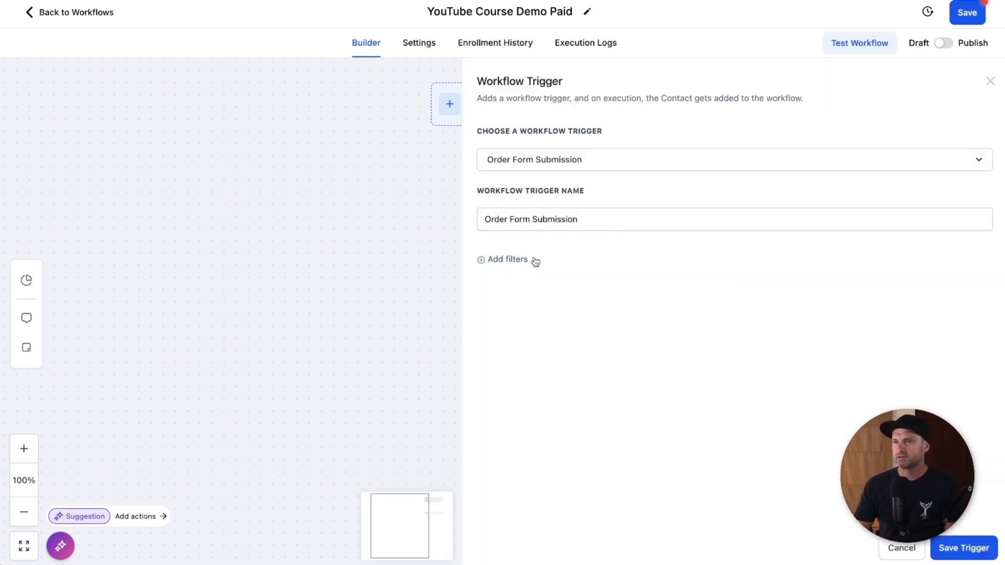
Step: Filter the trigger to the YouTube Demo Course funnel and its Checkout Page Clone page
{"action": "left_click", "coordinate": [508, 262]}
{"action": "left_click", "coordinate": [521, 280]}
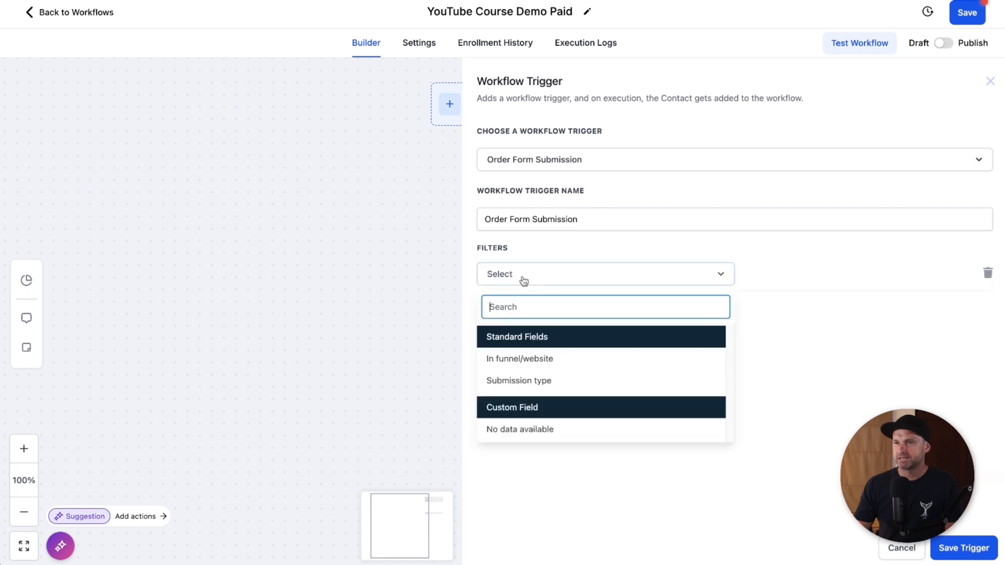
{"action": "left_click", "coordinate": [530, 368]}
{"action": "left_click", "coordinate": [775, 278]}
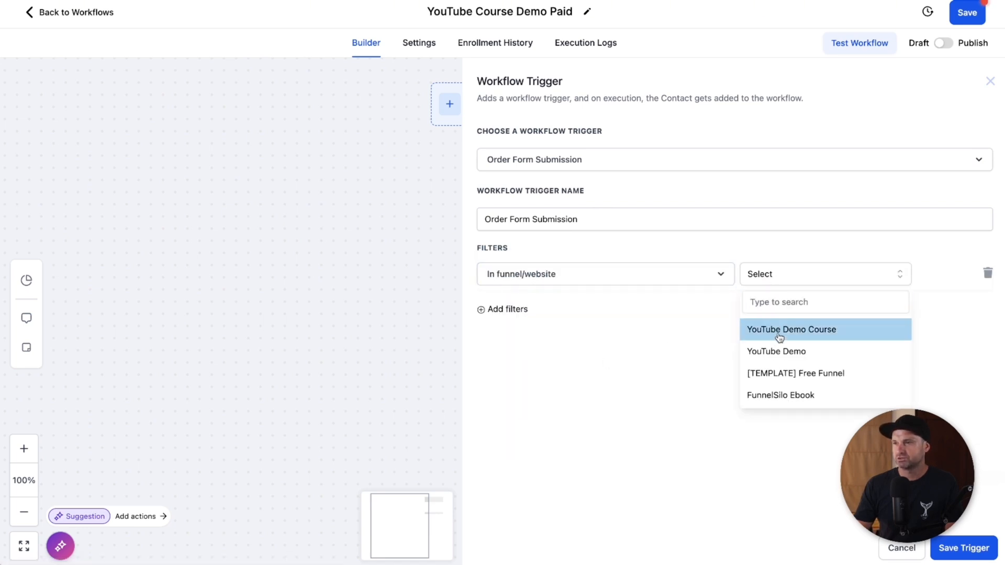
{"action": "left_click", "coordinate": [780, 338]}
{"action": "left_click", "coordinate": [503, 311]}
{"action": "left_click", "coordinate": [528, 309]}
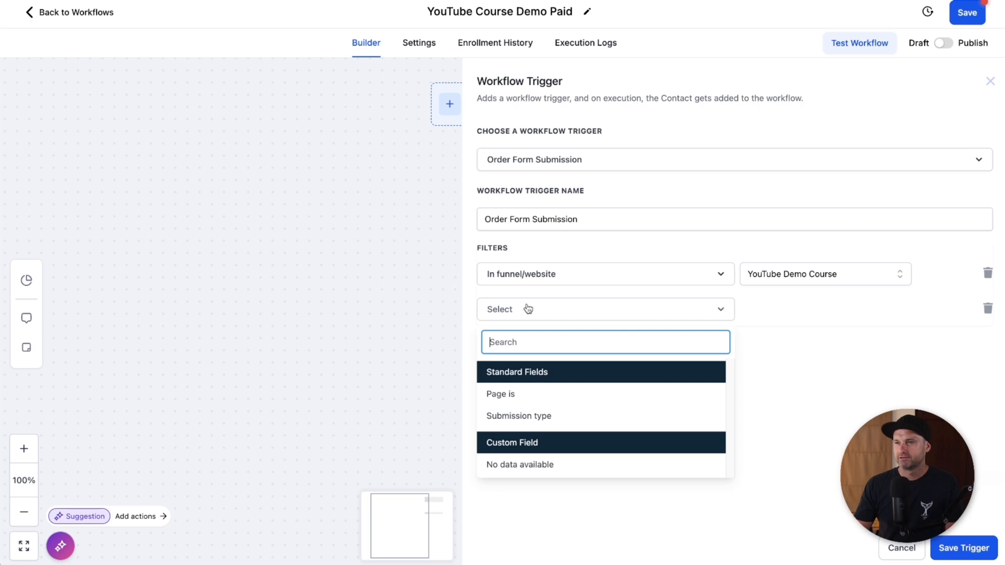
{"action": "left_click", "coordinate": [520, 399]}
{"action": "left_click", "coordinate": [813, 311]}
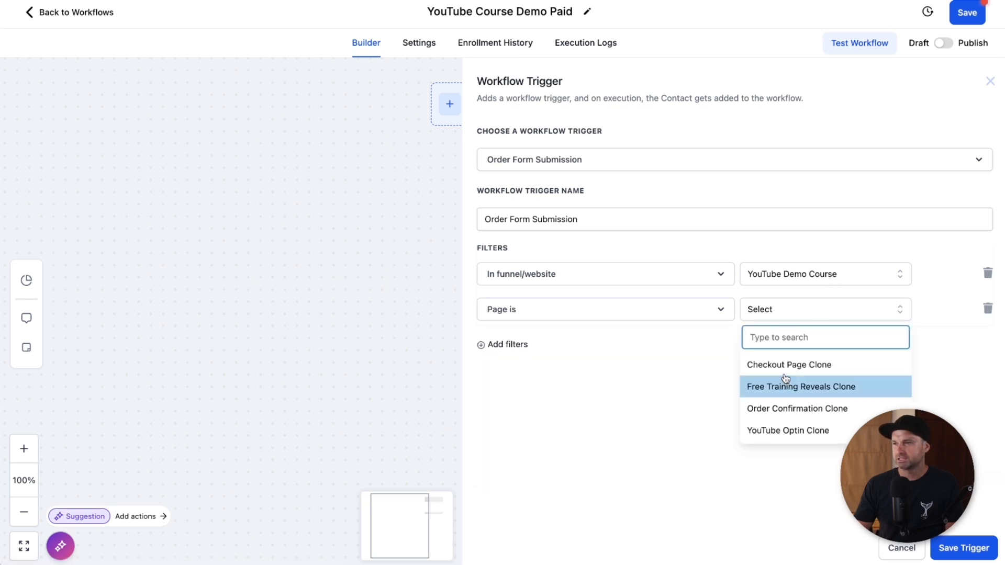
{"action": "left_click", "coordinate": [785, 366]}
Step: Add a product filter for YouTube Demo $197 to the trigger
{"action": "left_click", "coordinate": [500, 346]}
{"action": "left_click", "coordinate": [515, 346]}
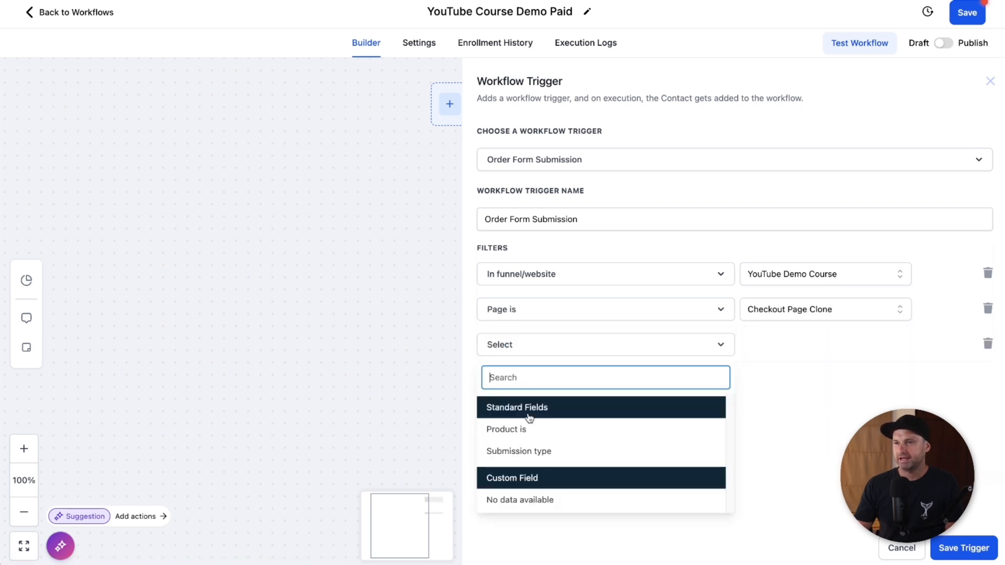
{"action": "left_click", "coordinate": [523, 429]}
{"action": "left_click", "coordinate": [824, 347]}
{"action": "left_click", "coordinate": [795, 398]}
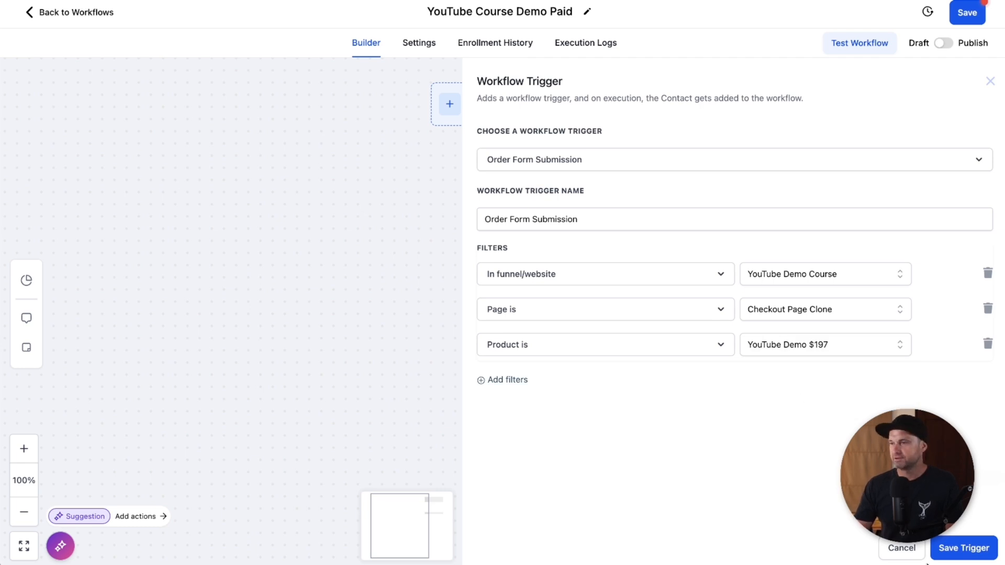
Step: Name the trigger 'YouTube Demo Course Purchase' and save it
{"action": "left_click", "coordinate": [513, 218]}
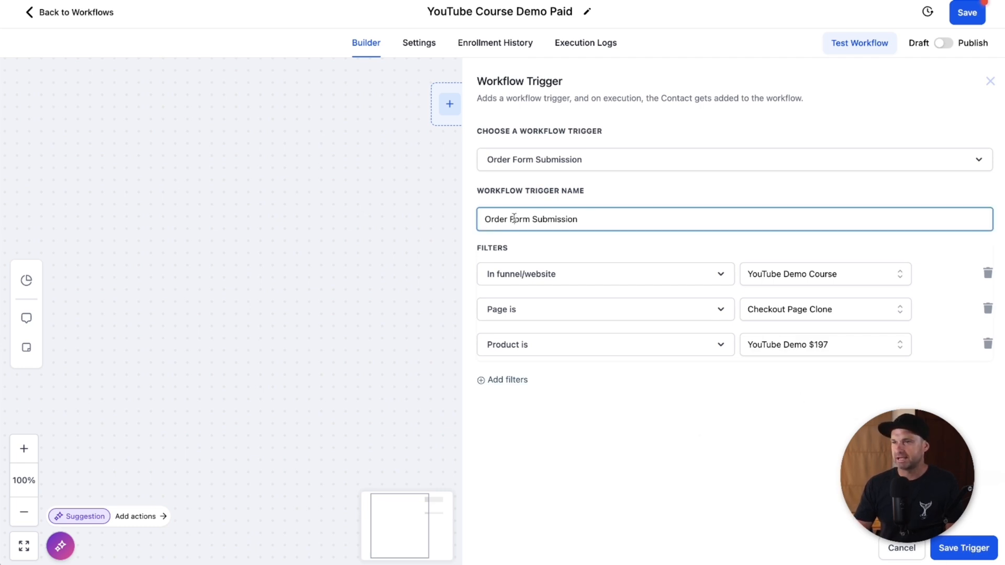
{"action": "left_click", "coordinate": [654, 220]}
{"action": "type", "text": "You"}
{"action": "key", "text": "ctrl+a"}
{"action": "type", "text": "YOuTU"}
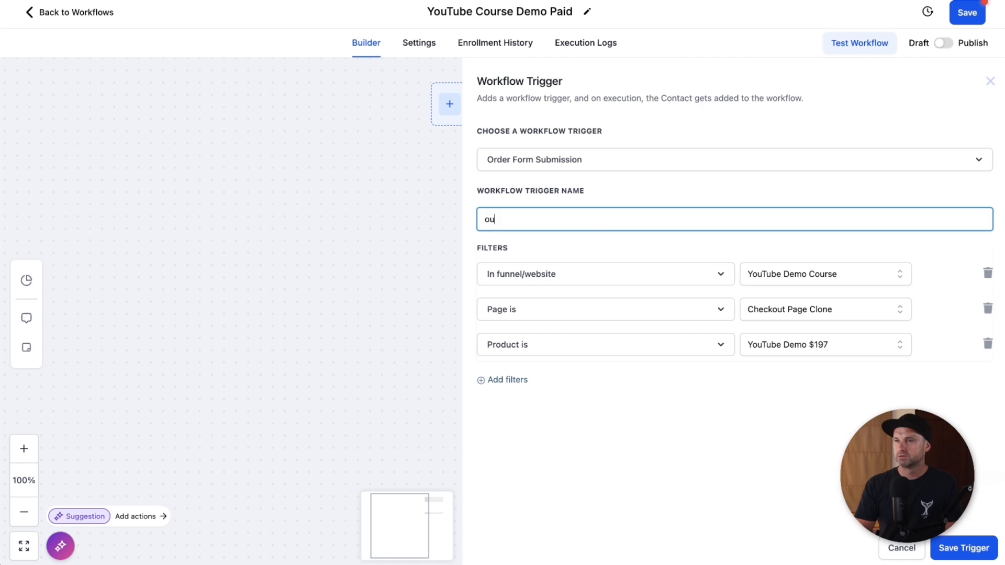
{"action": "key", "text": "BackSpace"}
{"action": "key", "text": "BackSpace"}
{"action": "key", "text": "BackSpace"}
{"action": "key", "text": "BackSpace"}
{"action": "type", "text": "ouTube Demo Cours"}
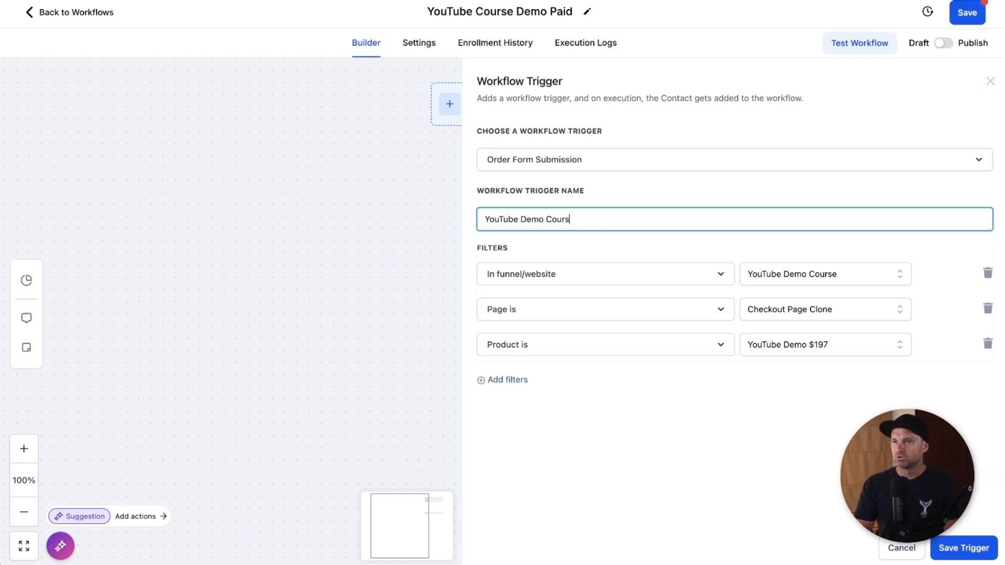
{"action": "type", "text": "e Purchase"}
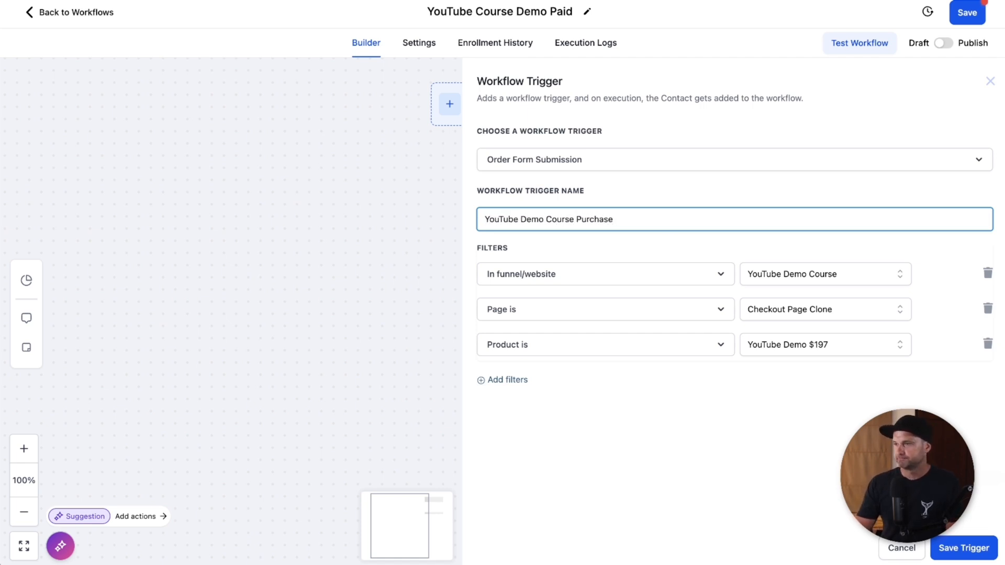
{"action": "left_click", "coordinate": [948, 547]}
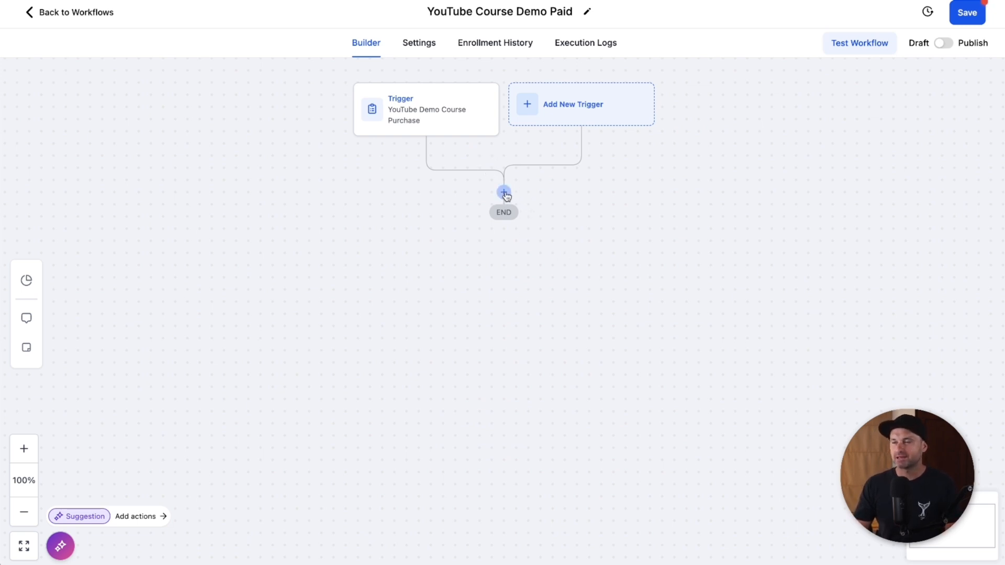
Step: Add a Course Grant Offer action granting the YouTube Demo $197 offer
{"action": "left_click", "coordinate": [504, 194]}
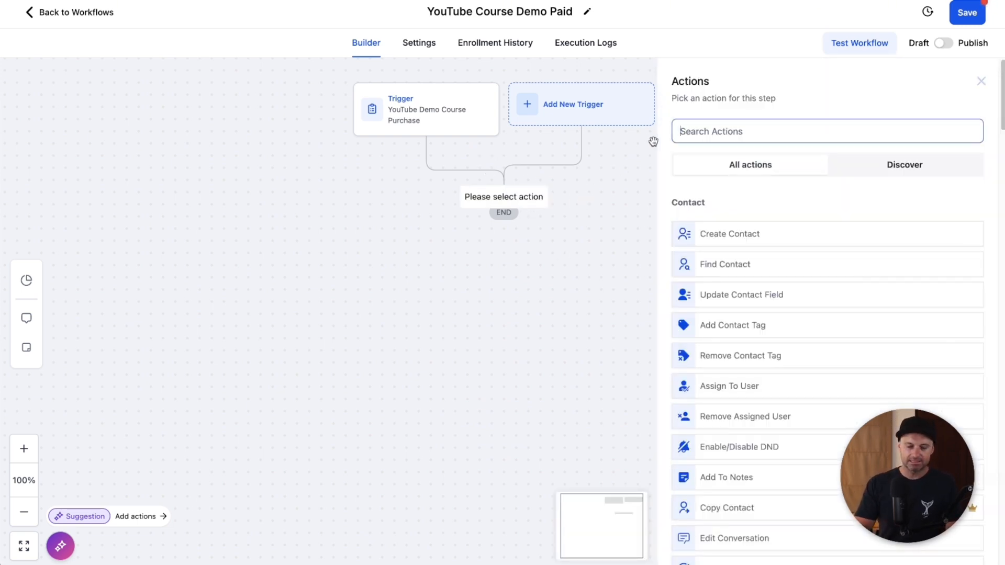
{"action": "type", "text": "offer"}
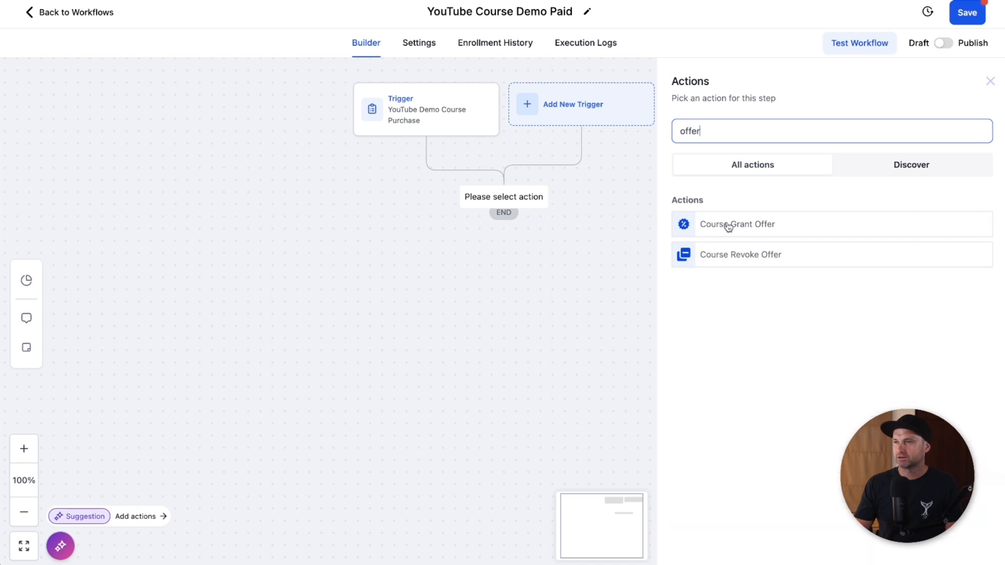
{"action": "left_click", "coordinate": [728, 225]}
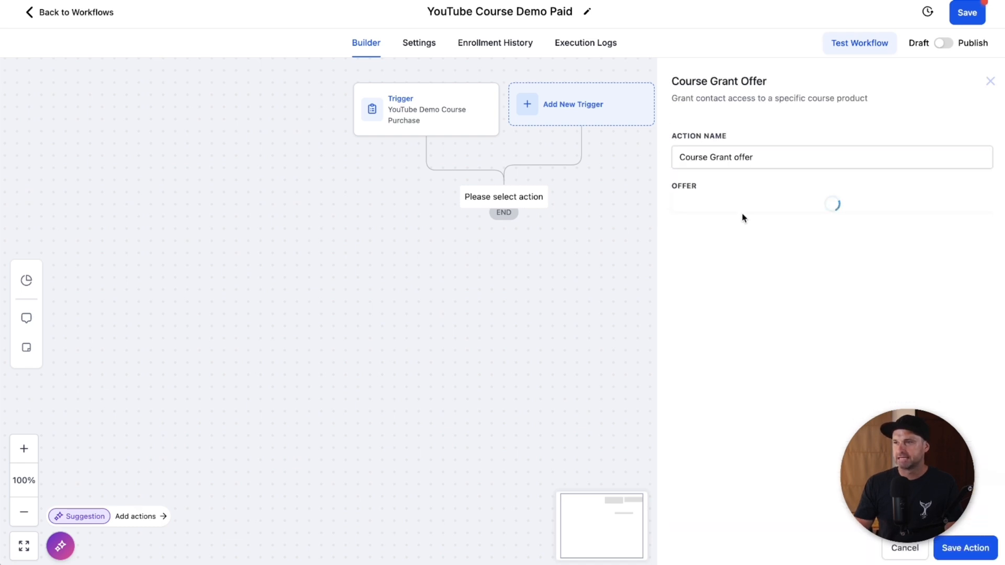
{"action": "left_click", "coordinate": [741, 212]}
{"action": "left_click", "coordinate": [736, 264]}
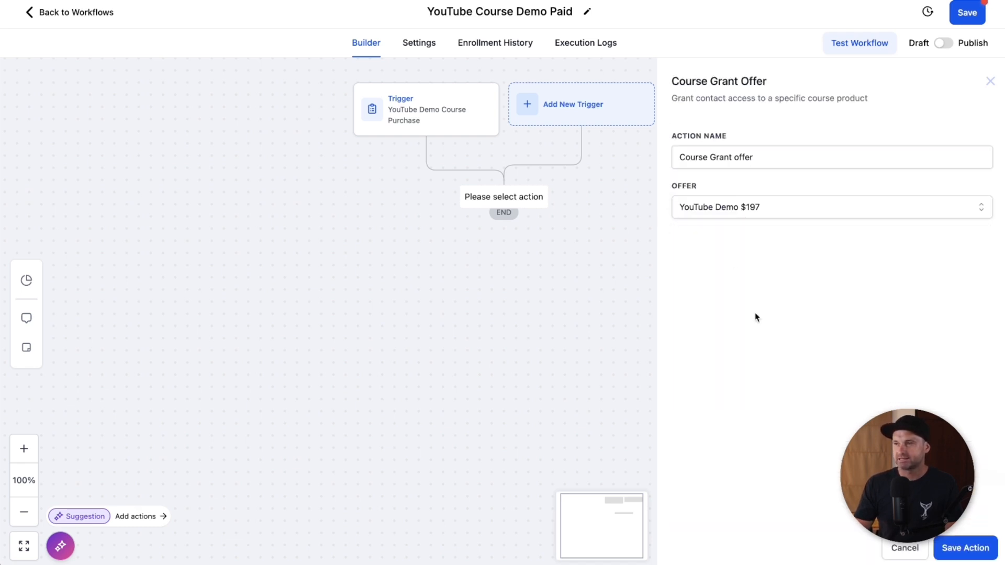
{"action": "left_click", "coordinate": [960, 548]}
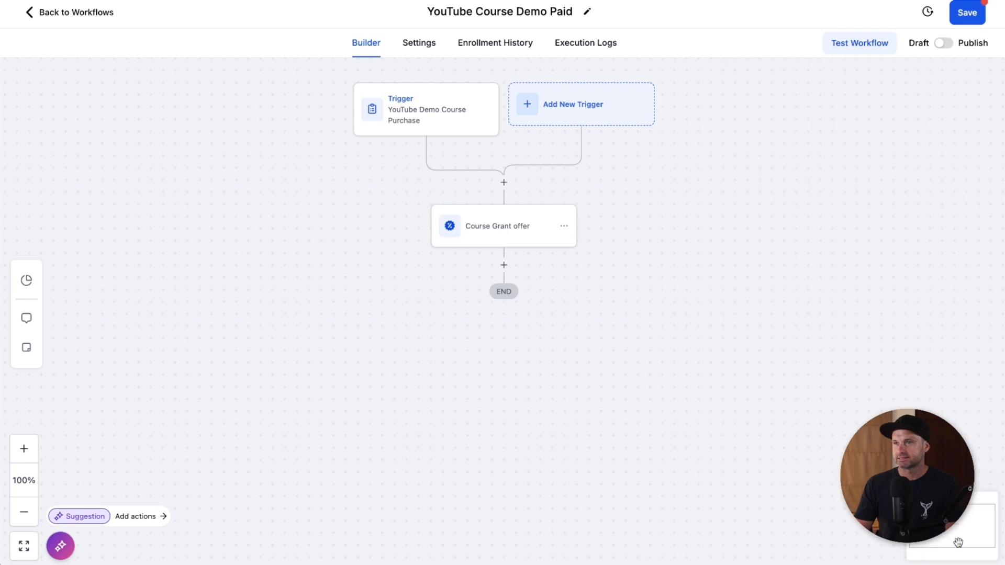
Step: Publish and save the workflow, then exit the builder
{"action": "left_click", "coordinate": [943, 43]}
{"action": "left_click", "coordinate": [972, 11]}
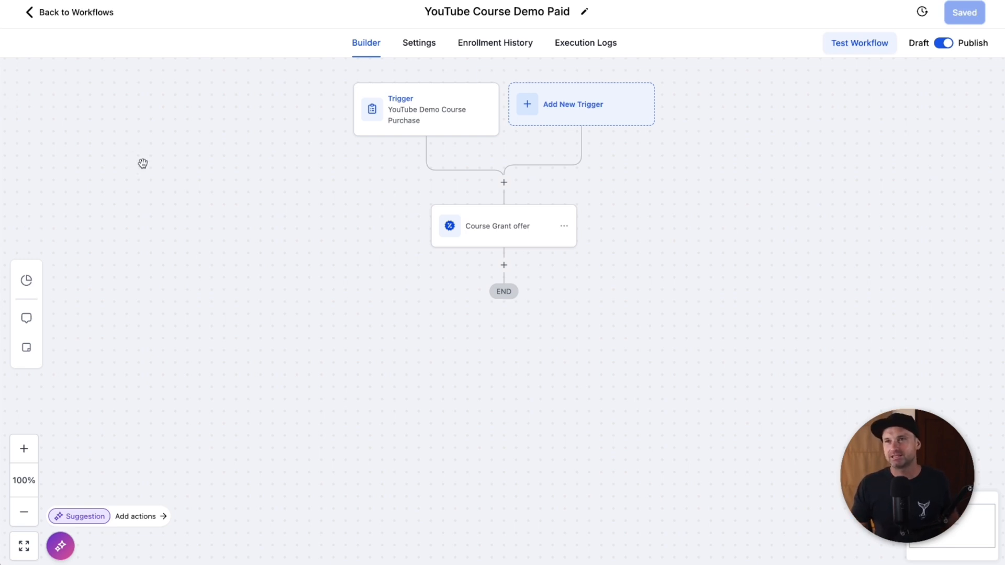
{"action": "left_click", "coordinate": [81, 12]}
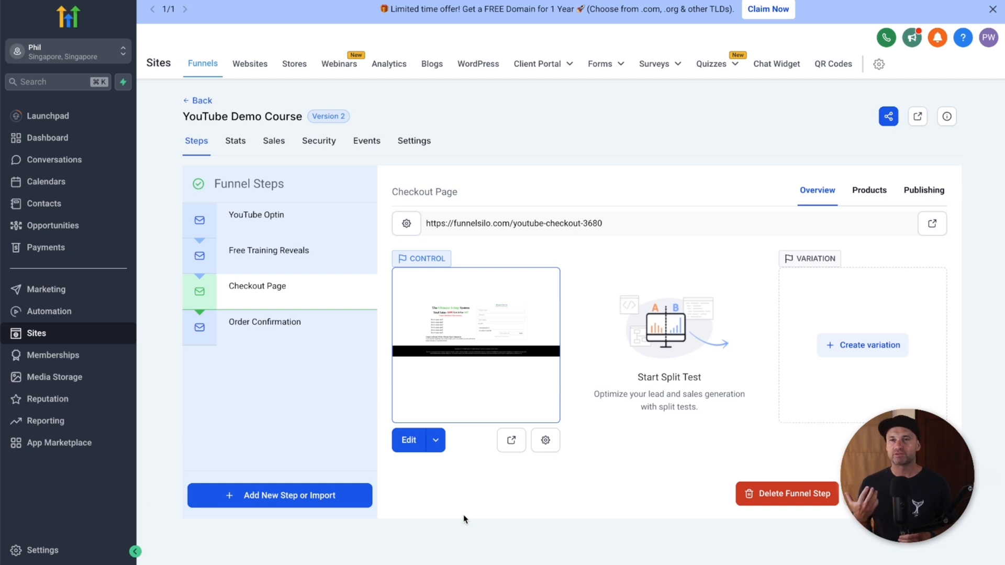
Step: Go to the Contacts list showing all 8 records
{"action": "left_click", "coordinate": [36, 205]}
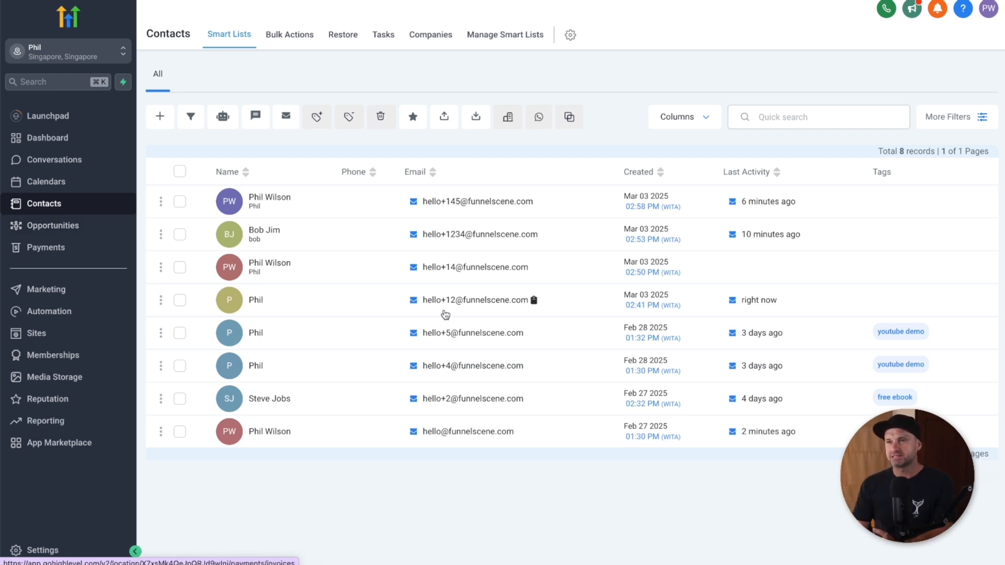
{"action": "mouse_move", "coordinate": [456, 270]}
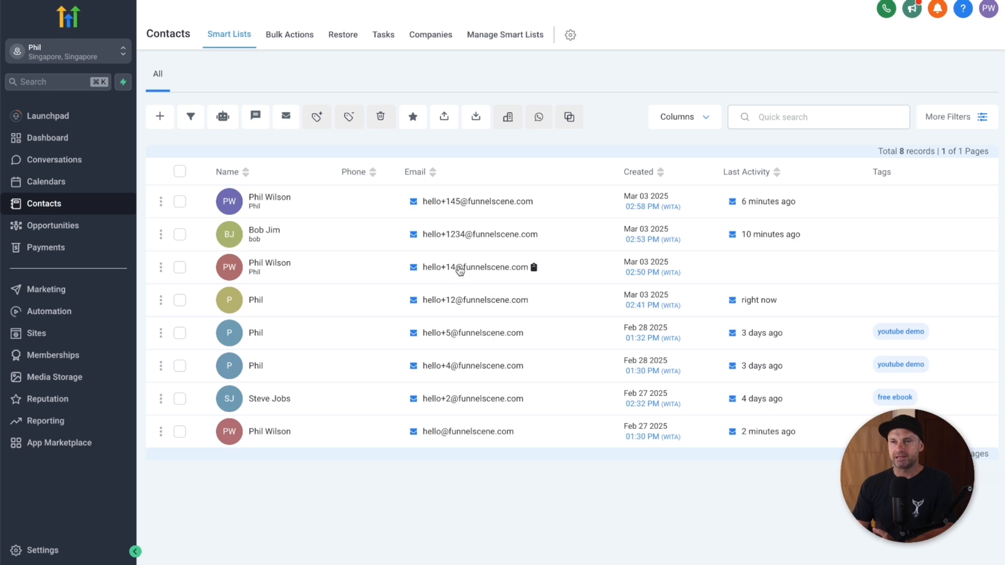
Step: Grant the third contact the YouTube Demo Free offer under Client Portal Courses Offers
{"action": "left_click", "coordinate": [459, 270]}
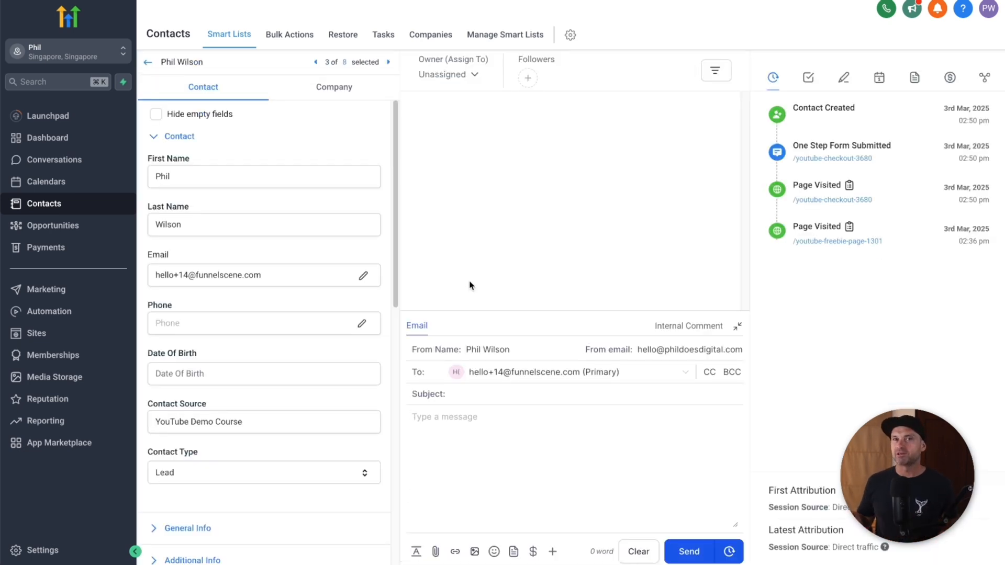
{"action": "scroll", "coordinate": [314, 410], "scroll_direction": "down", "scroll_amount": 8}
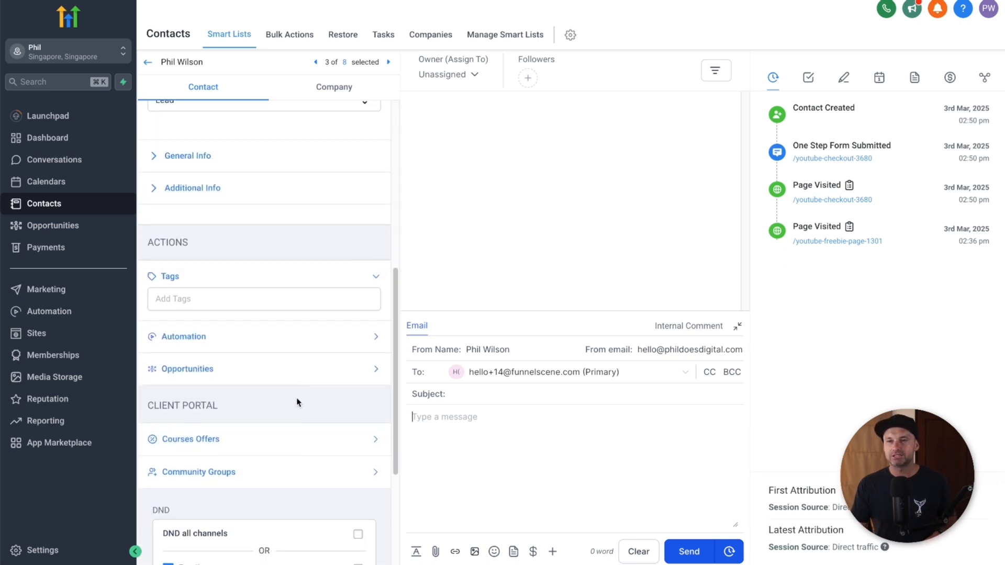
{"action": "left_click", "coordinate": [214, 440]}
{"action": "left_click", "coordinate": [188, 470]}
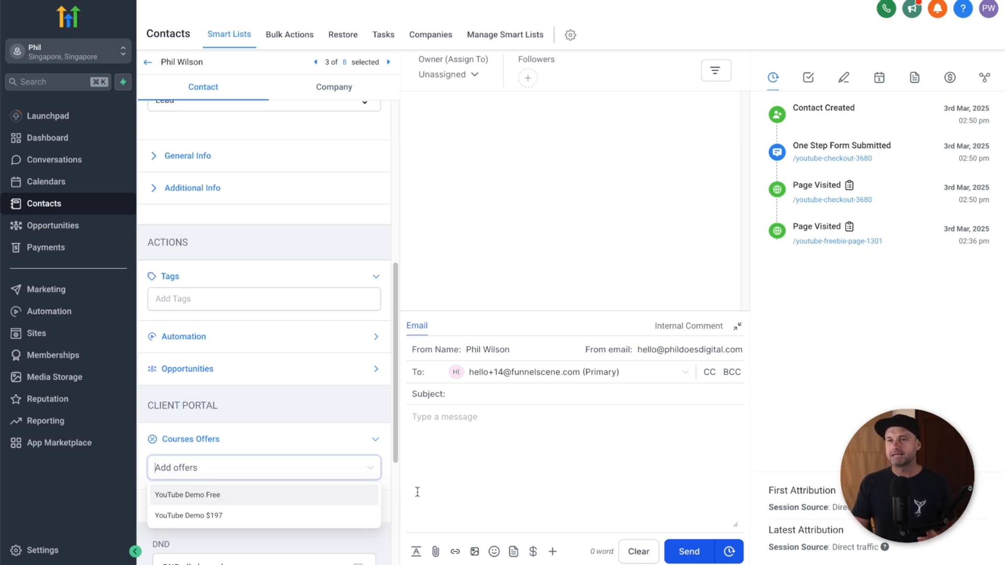
{"action": "left_click", "coordinate": [215, 496]}
{"action": "left_click", "coordinate": [572, 445]}
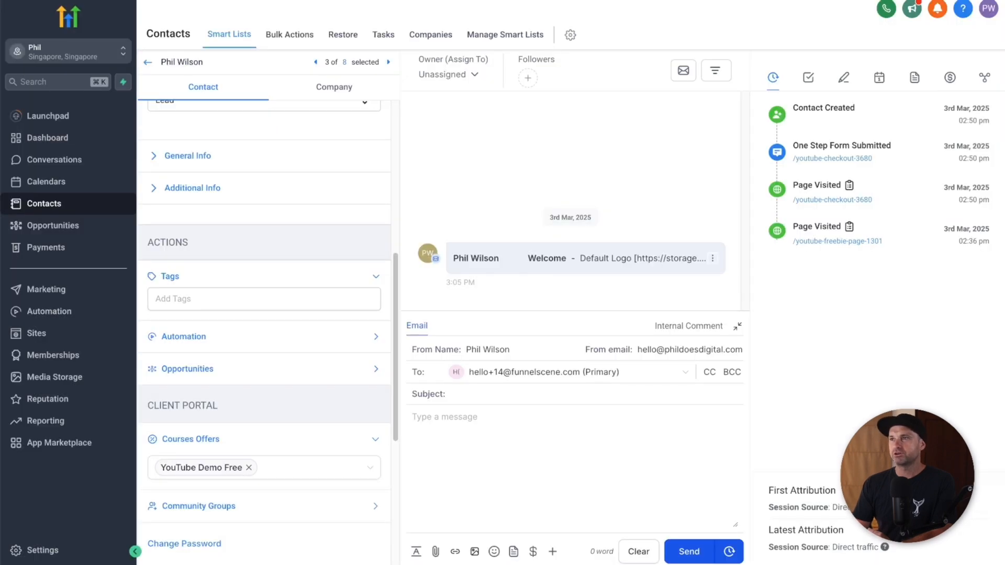
Step: Return to the Contacts list and briefly check the account options menu
{"action": "left_click", "coordinate": [63, 204]}
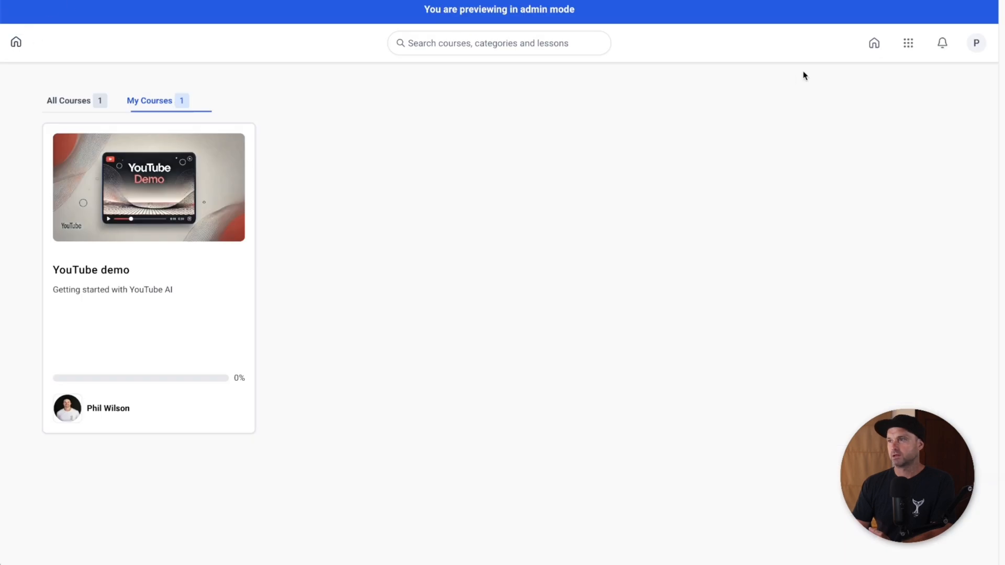
{"action": "left_click", "coordinate": [976, 45]}
{"action": "left_click", "coordinate": [977, 46]}
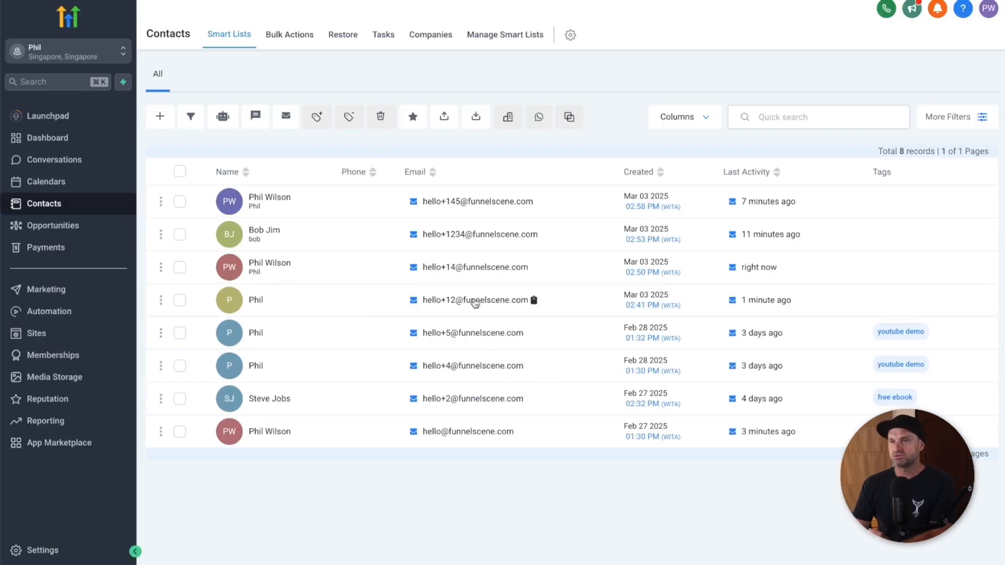
Step: Remove the YouTube Demo Free chip from the fourth contact's Courses Offers section
{"action": "left_click", "coordinate": [475, 302]}
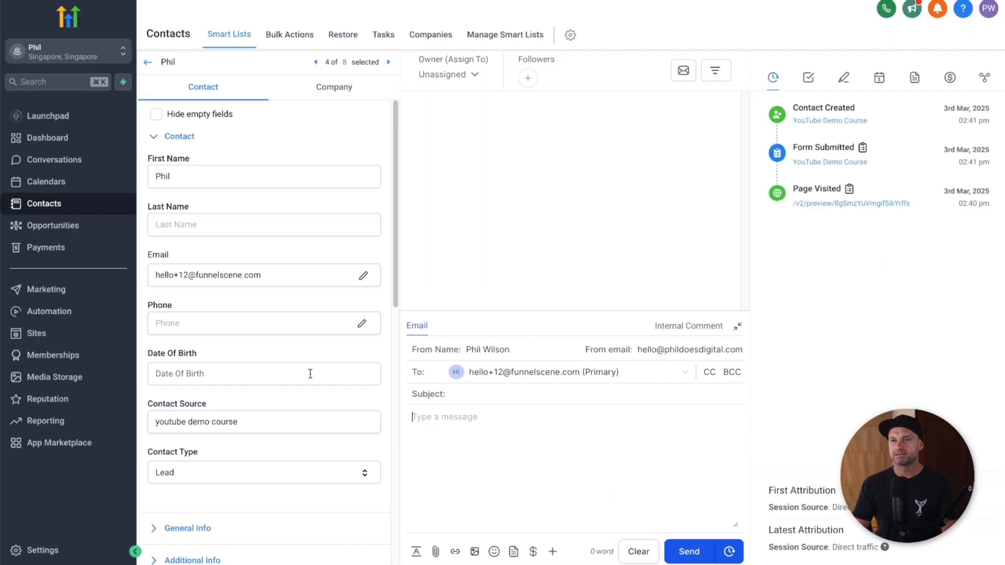
{"action": "scroll", "coordinate": [308, 382], "scroll_direction": "down", "scroll_amount": 10}
{"action": "left_click", "coordinate": [227, 306]}
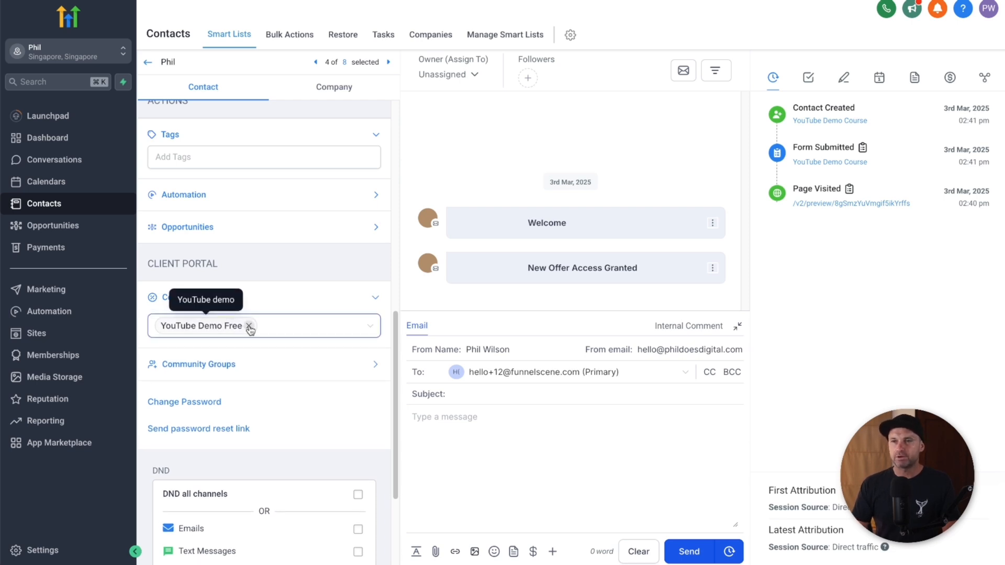
{"action": "left_click", "coordinate": [249, 326]}
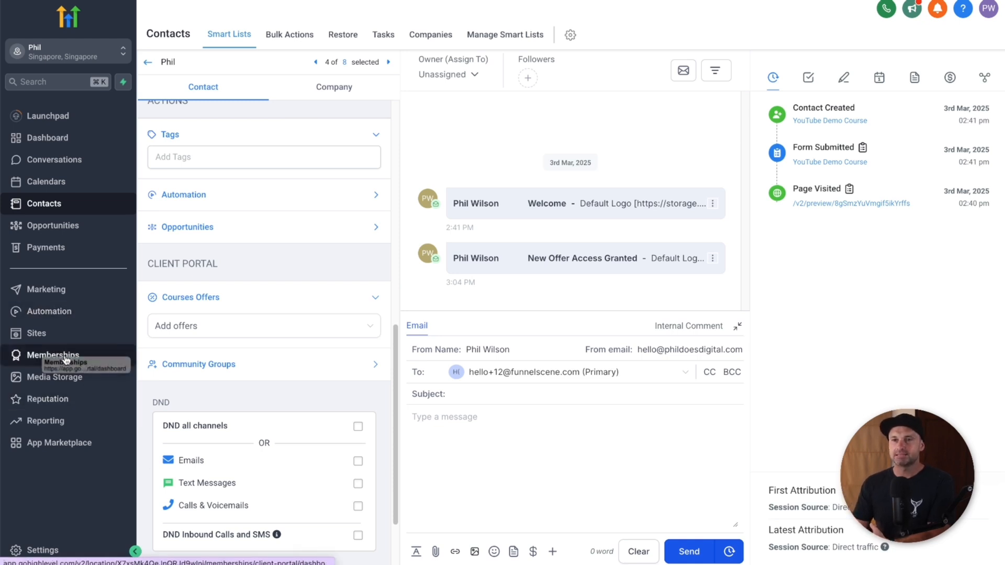
Step: Go to Memberships and open the courses dashboard
{"action": "left_click", "coordinate": [112, 355]}
{"action": "mouse_move", "coordinate": [322, 36]}
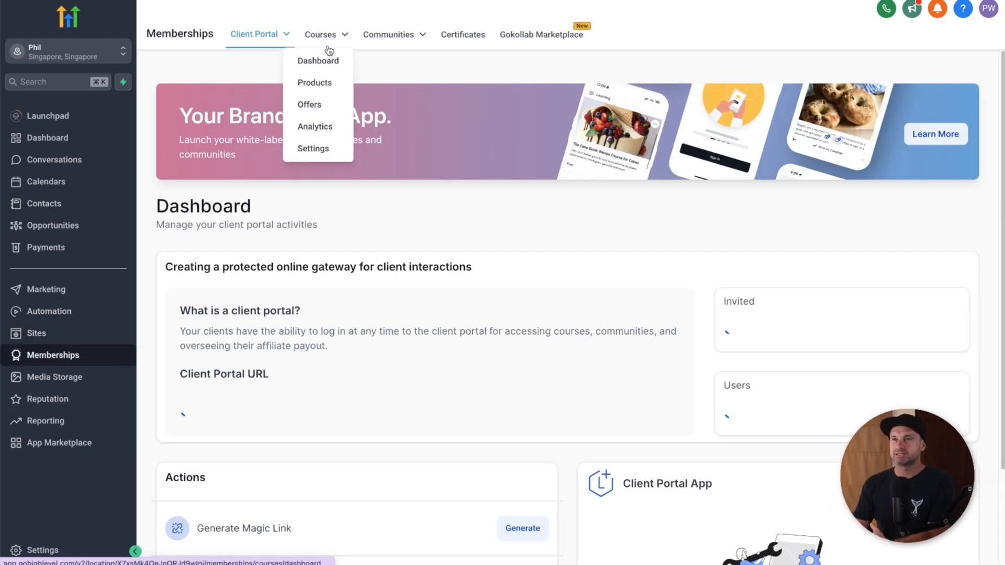
{"action": "left_click", "coordinate": [327, 62]}
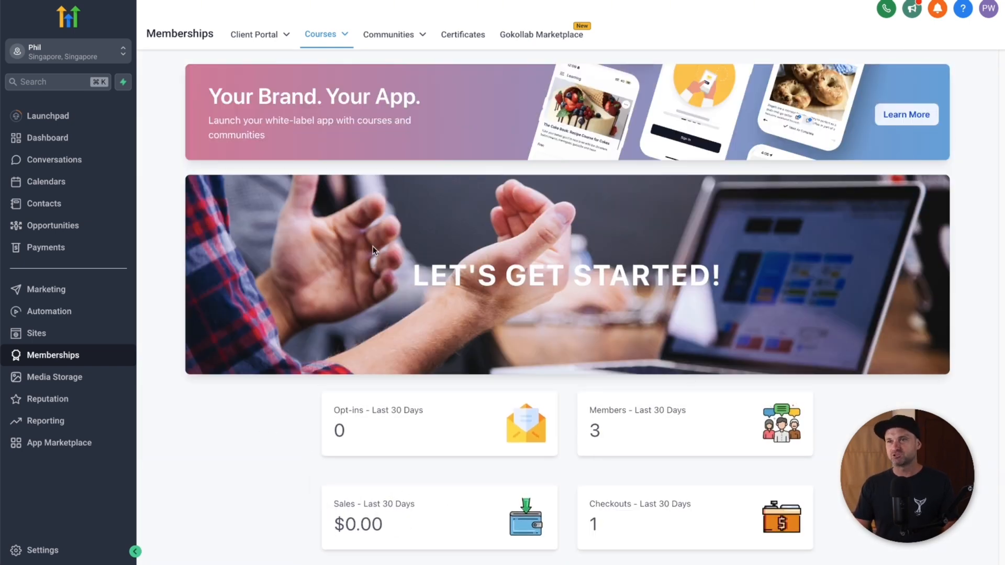
Step: Look over the Client Portal dashboard, then open Client Portal Settings
{"action": "mouse_move", "coordinate": [272, 38]}
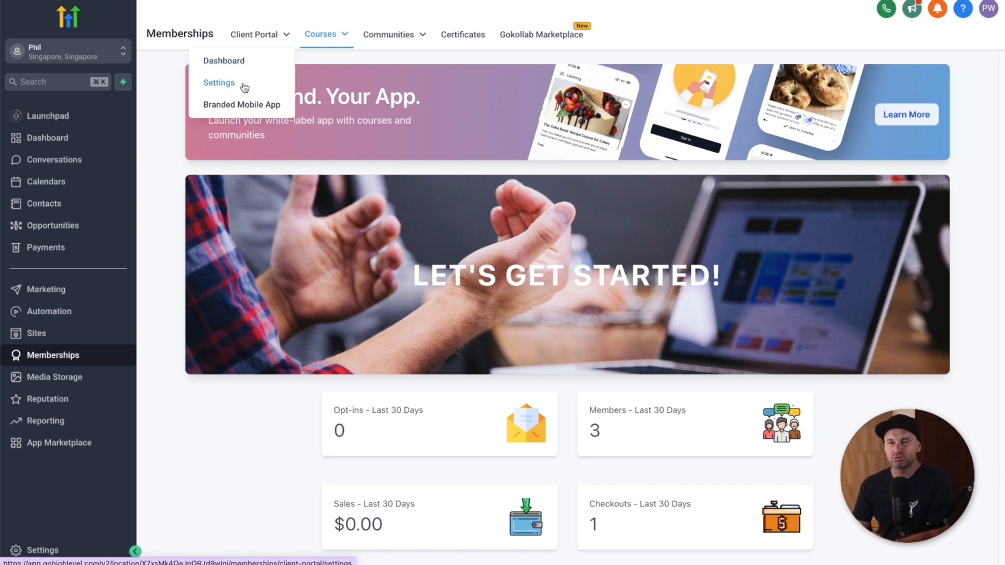
{"action": "right_click", "coordinate": [234, 62]}
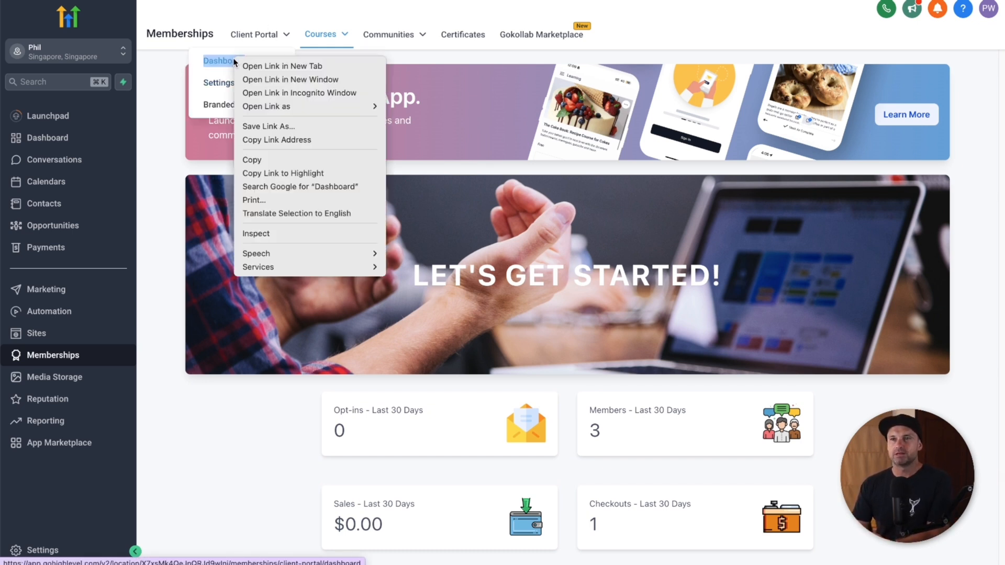
{"action": "left_click", "coordinate": [235, 61]}
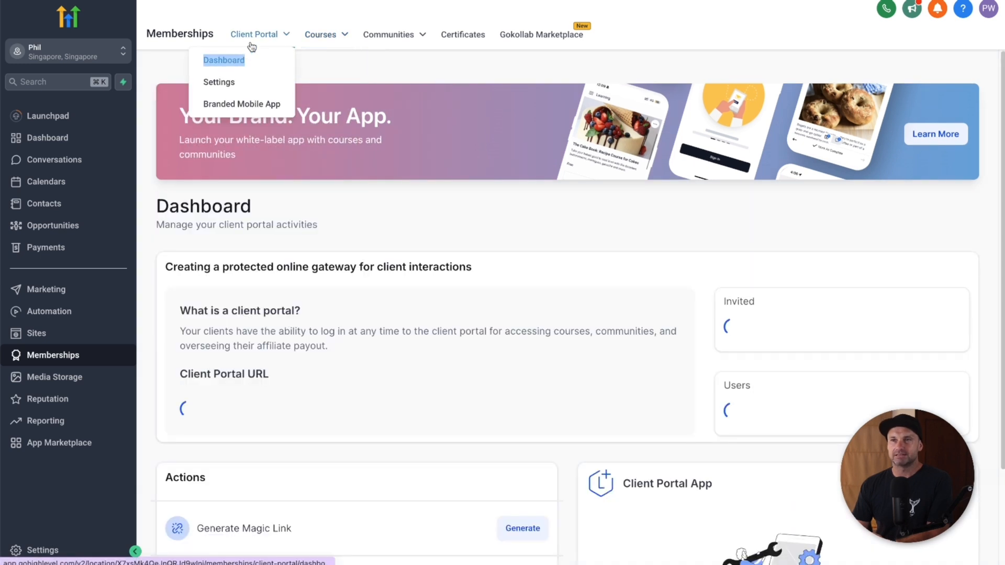
{"action": "scroll", "coordinate": [354, 323], "scroll_direction": "down", "scroll_amount": 1}
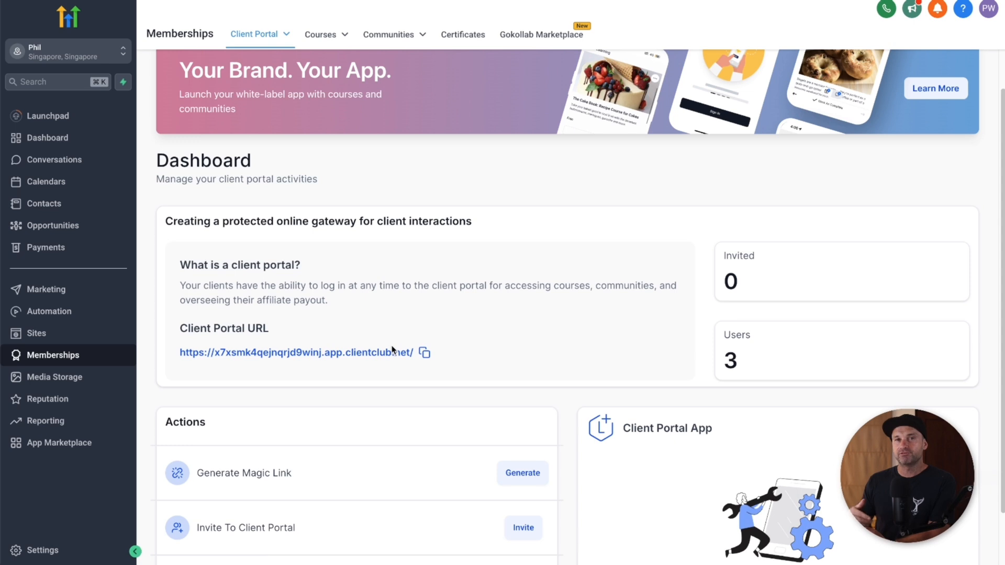
{"action": "scroll", "coordinate": [390, 352], "scroll_direction": "down", "scroll_amount": 1}
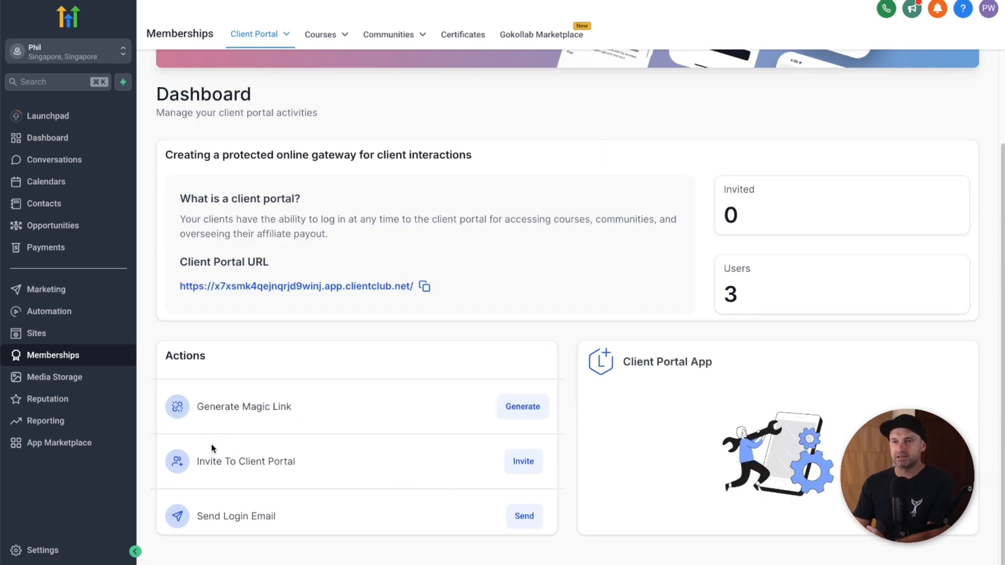
{"action": "scroll", "coordinate": [418, 314], "scroll_direction": "up", "scroll_amount": 2}
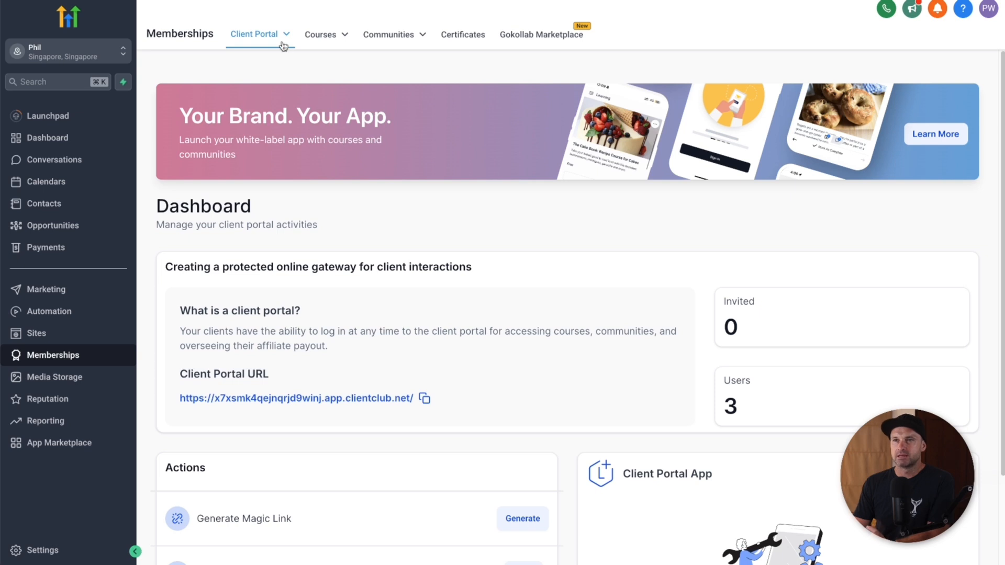
{"action": "mouse_move", "coordinate": [283, 47]}
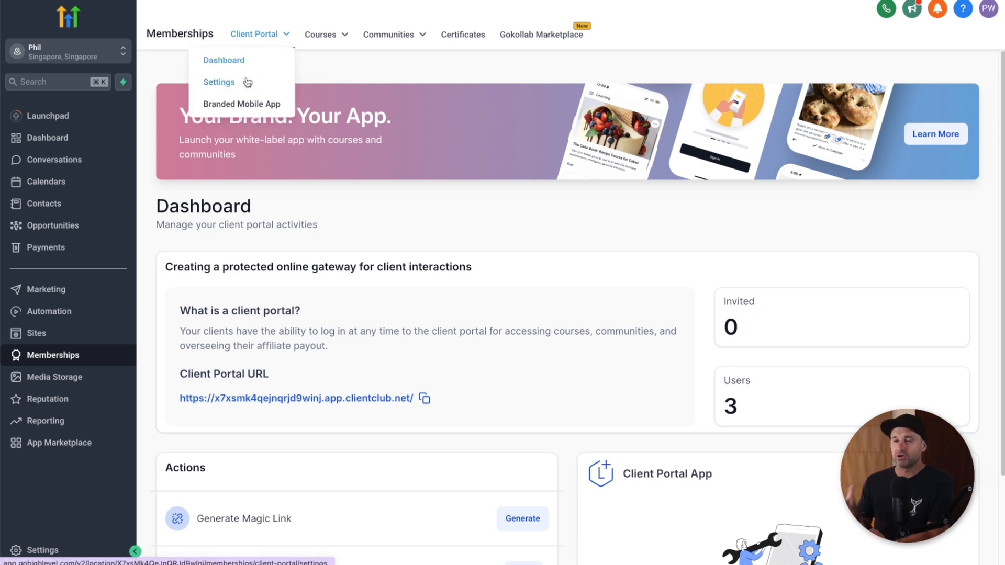
{"action": "left_click", "coordinate": [219, 82]}
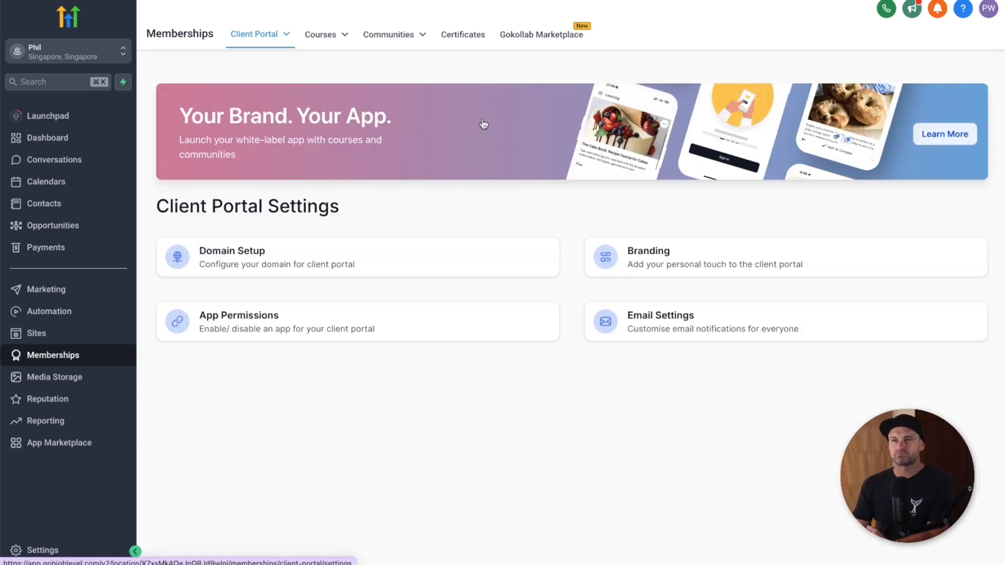
Step: Open the client portal Branding page and expand its Advanced custom code section
{"action": "left_click", "coordinate": [689, 266]}
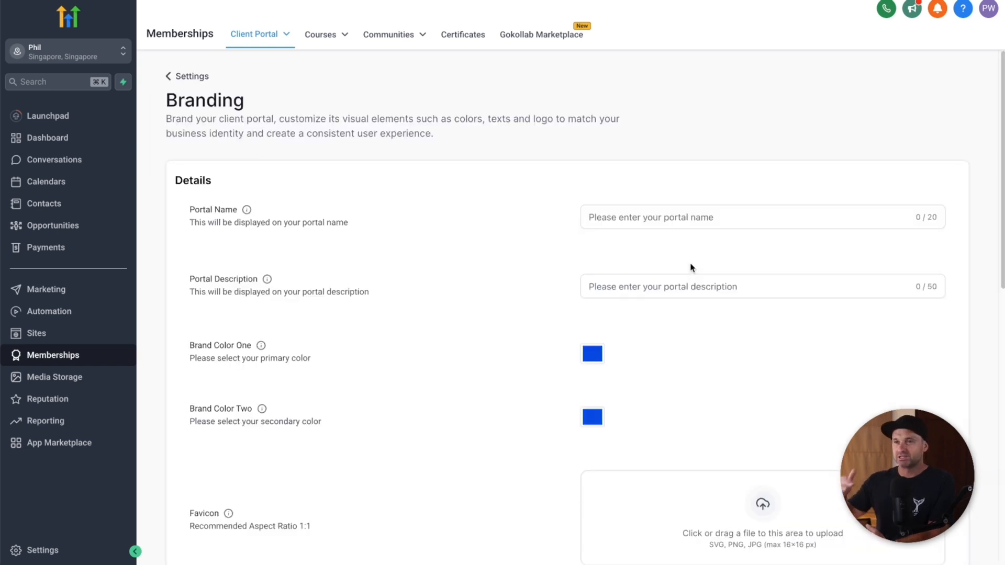
{"action": "scroll", "coordinate": [690, 267], "scroll_direction": "down", "scroll_amount": 10}
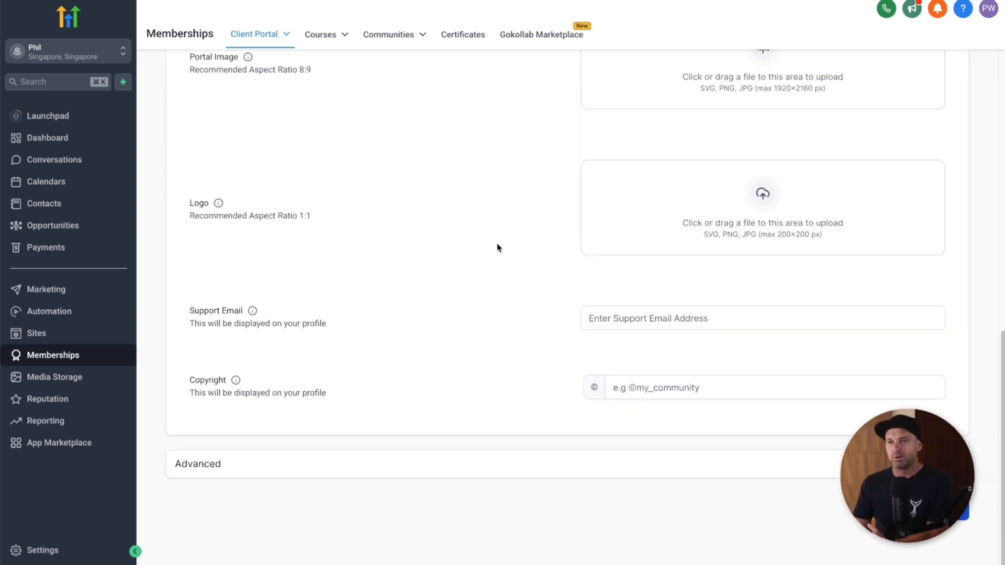
{"action": "left_click", "coordinate": [505, 471]}
{"action": "scroll", "coordinate": [446, 416], "scroll_direction": "down", "scroll_amount": 8}
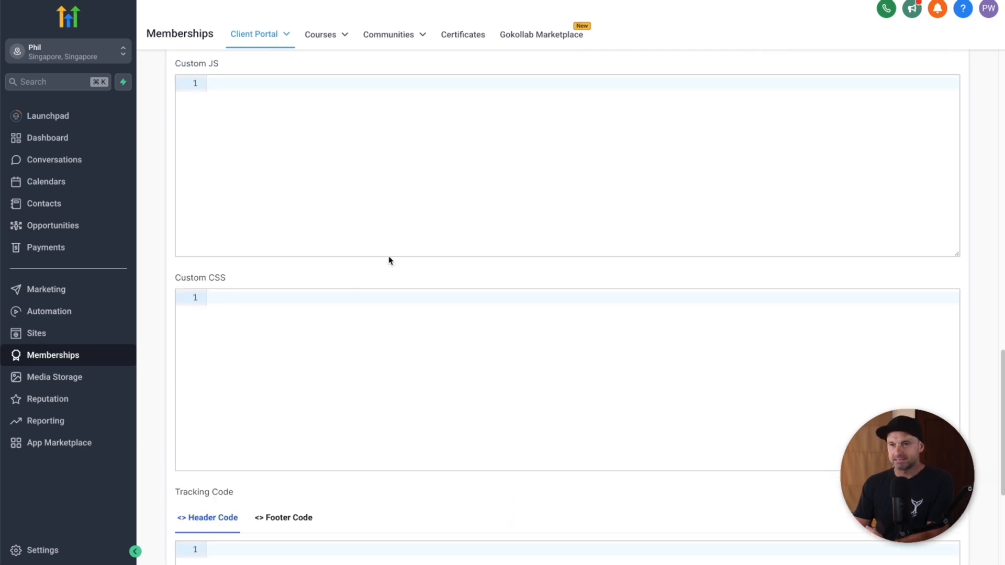
{"action": "scroll", "coordinate": [388, 260], "scroll_direction": "up", "scroll_amount": 15}
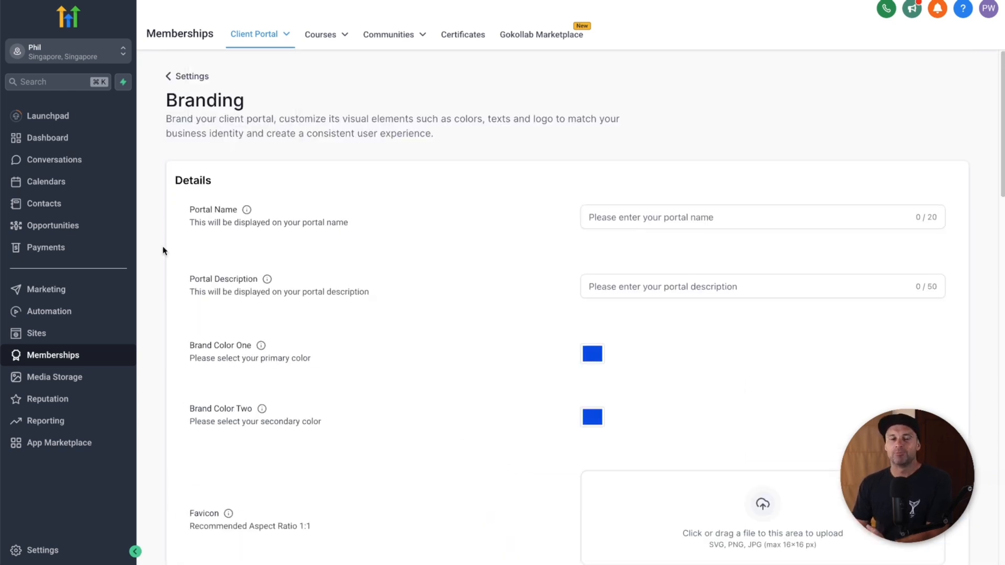